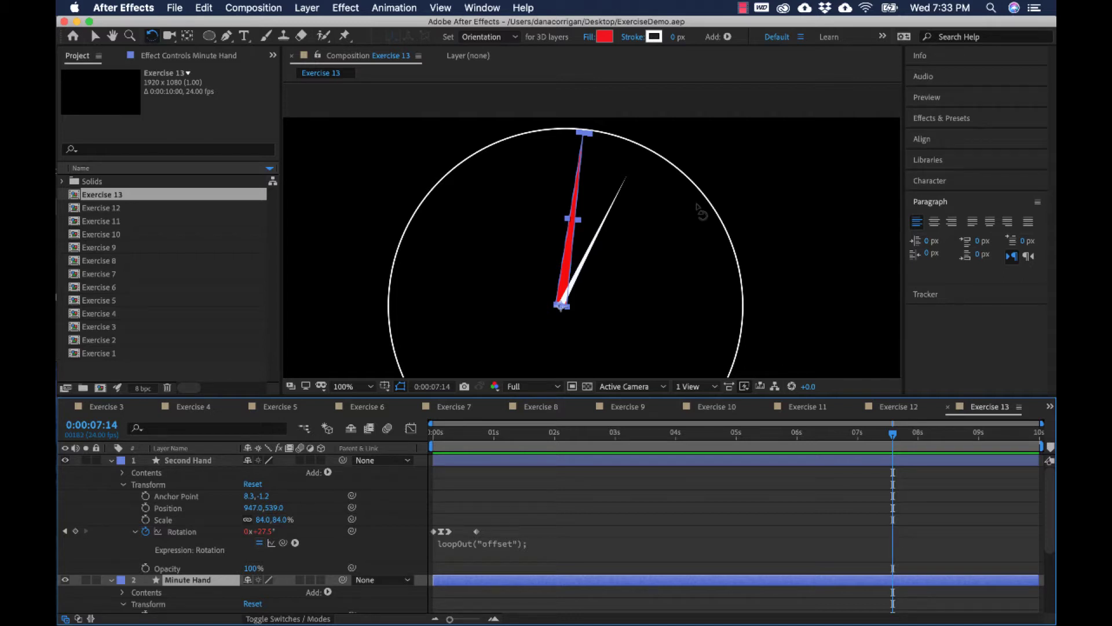
Create a new composition named Exercise 14 with the HDTV 1080 24 preset and a 10-second duration.
{"action": "left_click", "coordinate": [277, 9]}
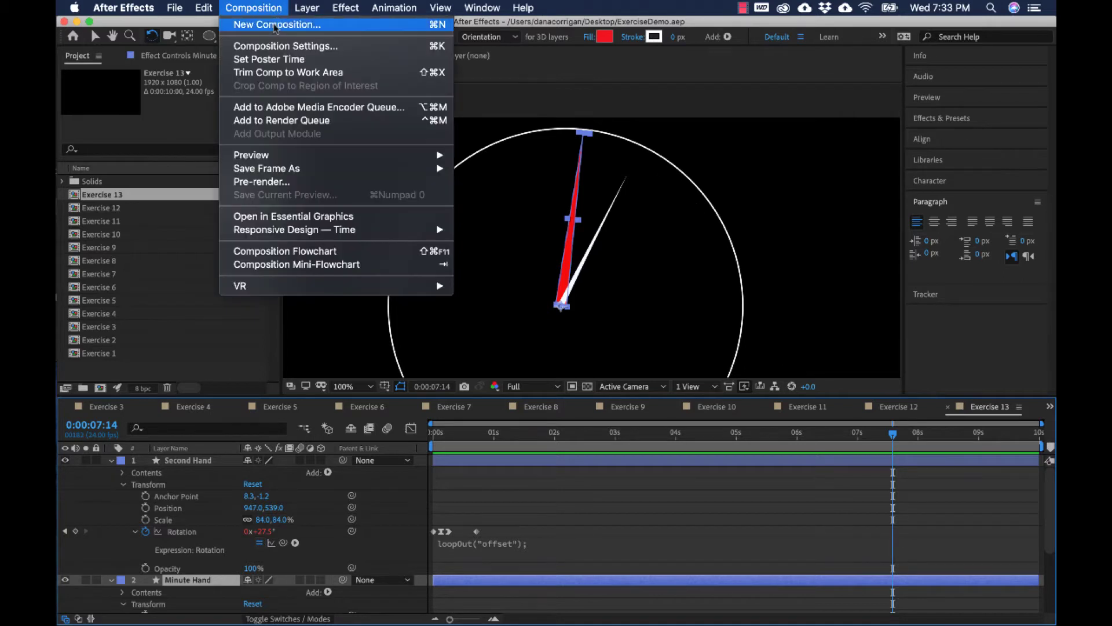
{"action": "left_click", "coordinate": [276, 25]}
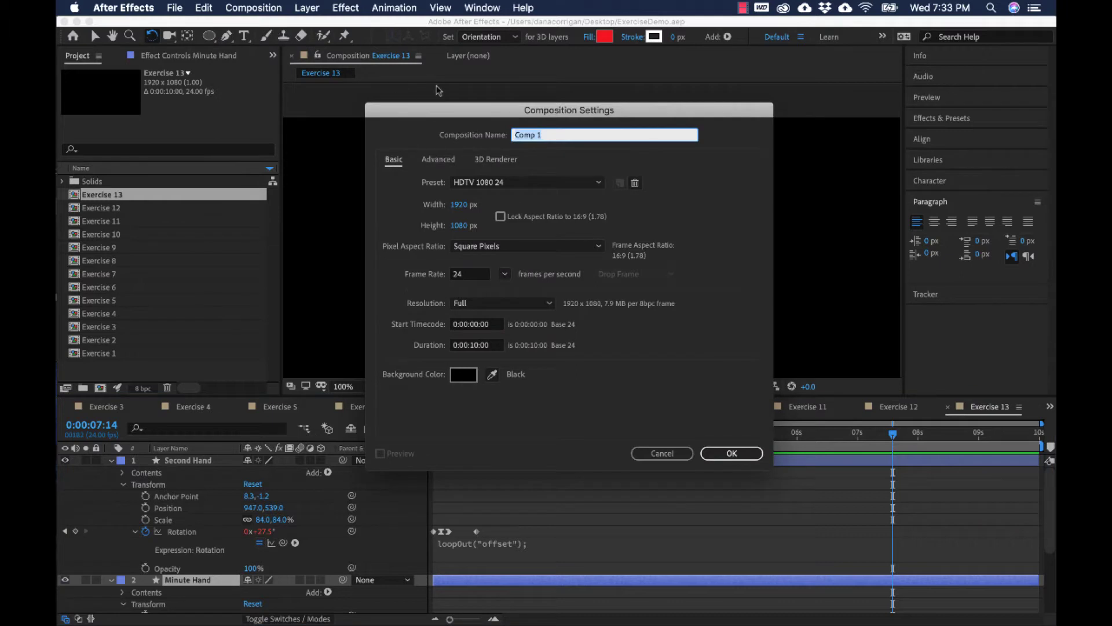
{"action": "type", "text": "Exercise 14"}
{"action": "left_click", "coordinate": [729, 453]}
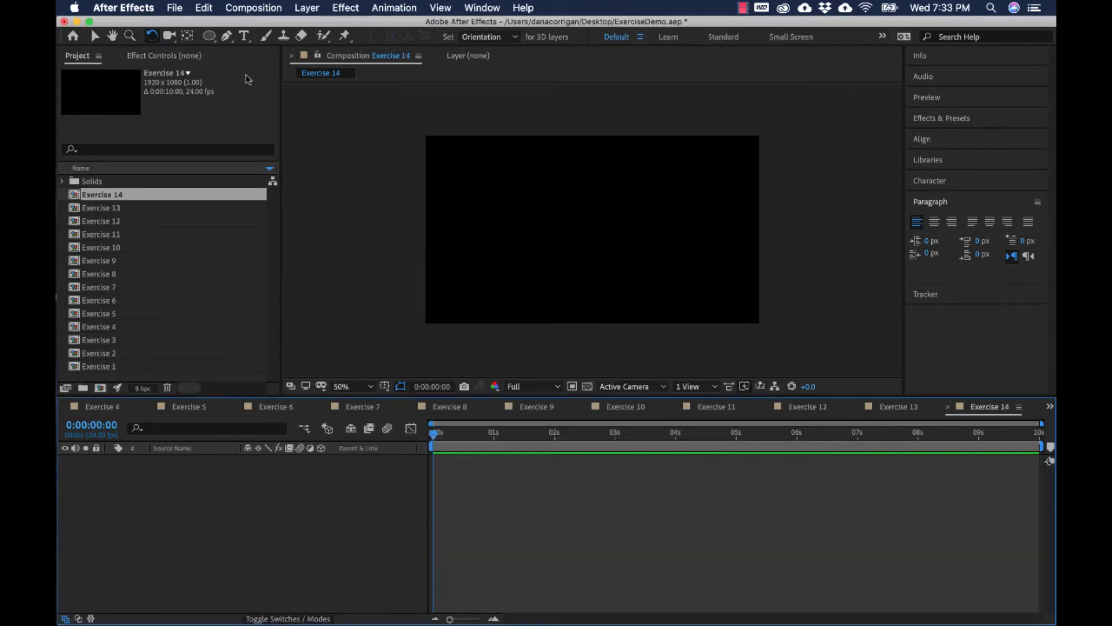
Draw a small closed red triangle with the Pen tool near the frame's upper-left corner, nudging its last corner upward to level the base.
{"action": "left_click", "coordinate": [210, 39]}
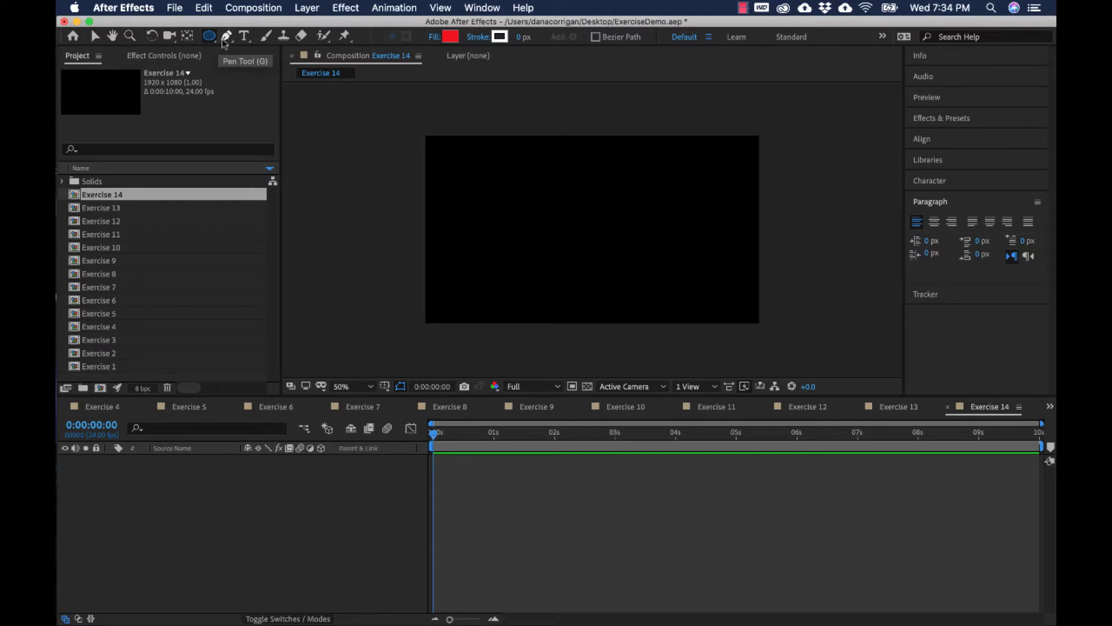
{"action": "left_click", "coordinate": [225, 38]}
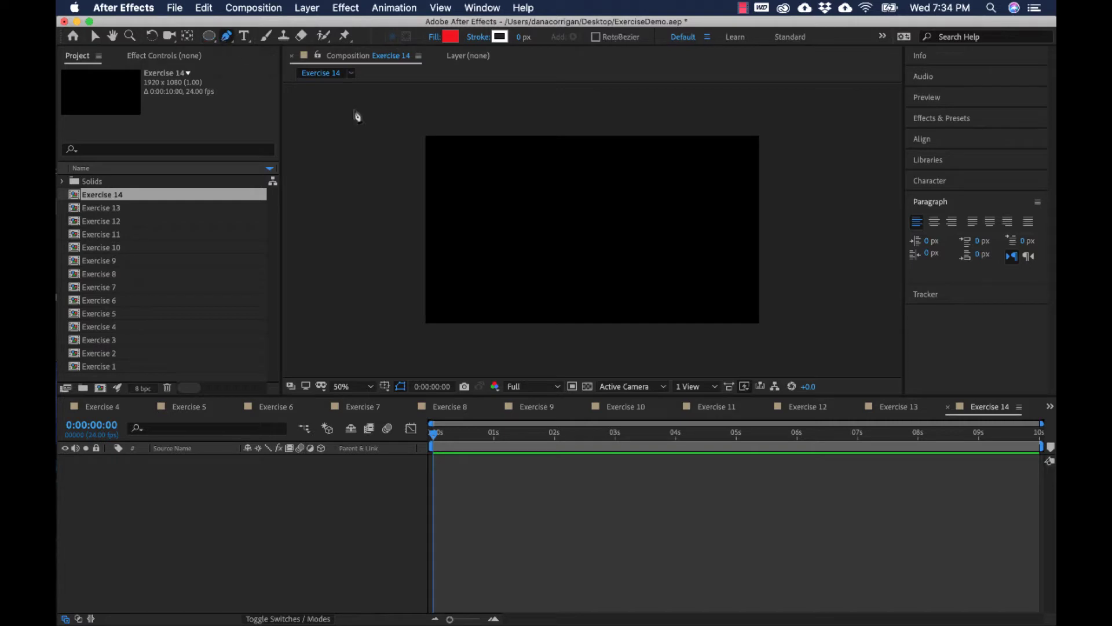
{"action": "left_click", "coordinate": [468, 161]}
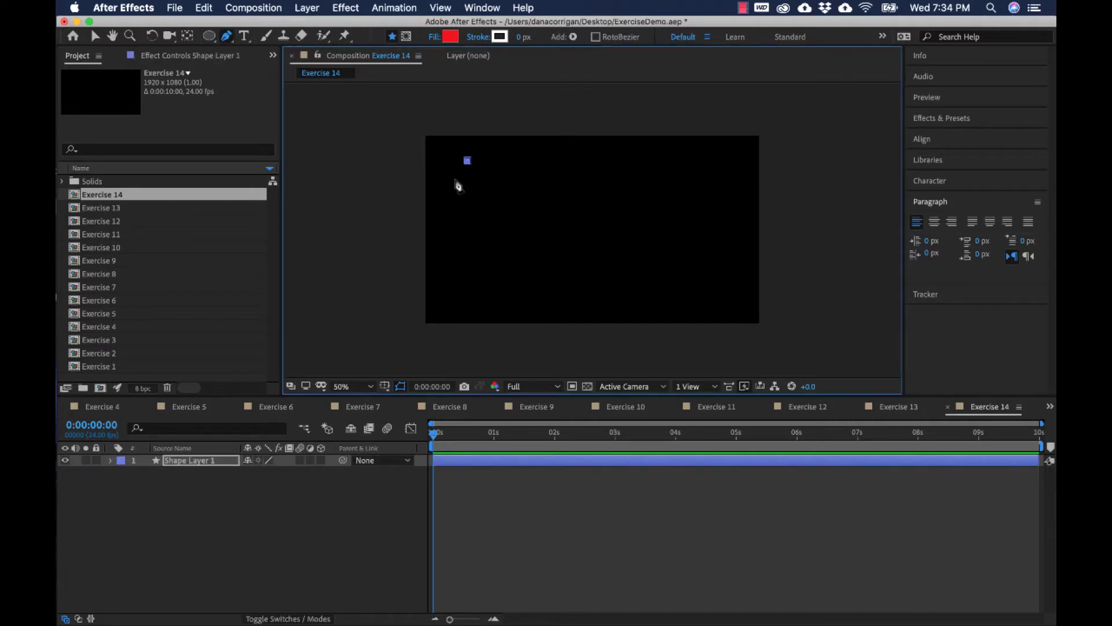
{"action": "left_click", "coordinate": [457, 180]}
{"action": "left_click", "coordinate": [479, 182]}
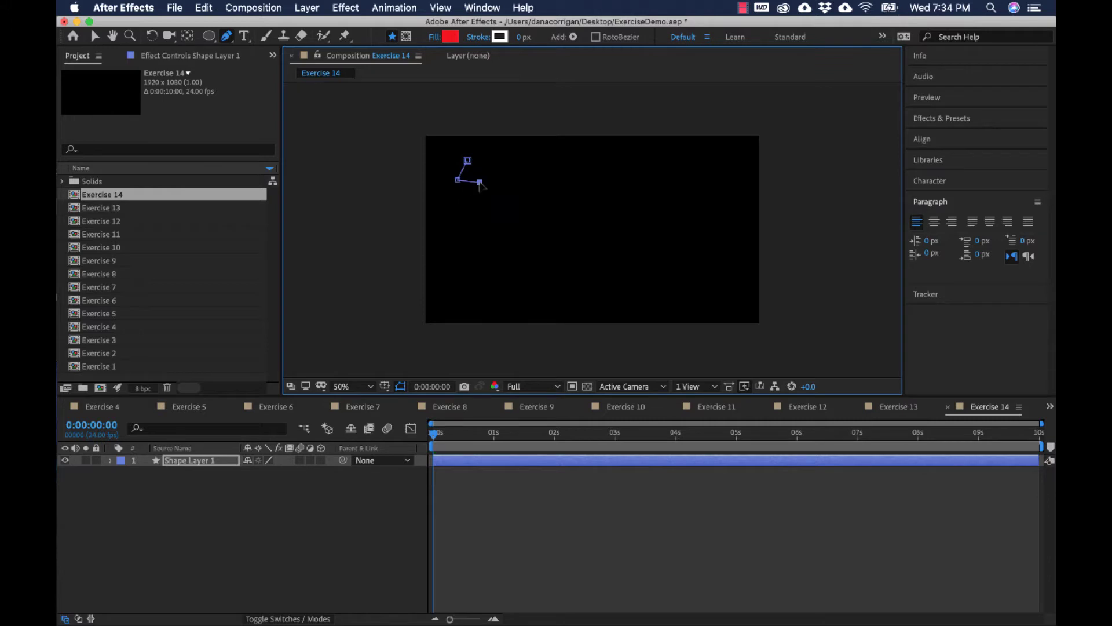
{"action": "key", "text": "Up"}
{"action": "key", "text": "Up"}
{"action": "key", "text": "Up"}
{"action": "key", "text": "Up"}
{"action": "key", "text": "Up"}
{"action": "key", "text": "Up"}
{"action": "key", "text": "Up"}
{"action": "key", "text": "Up"}
{"action": "key", "text": "Up"}
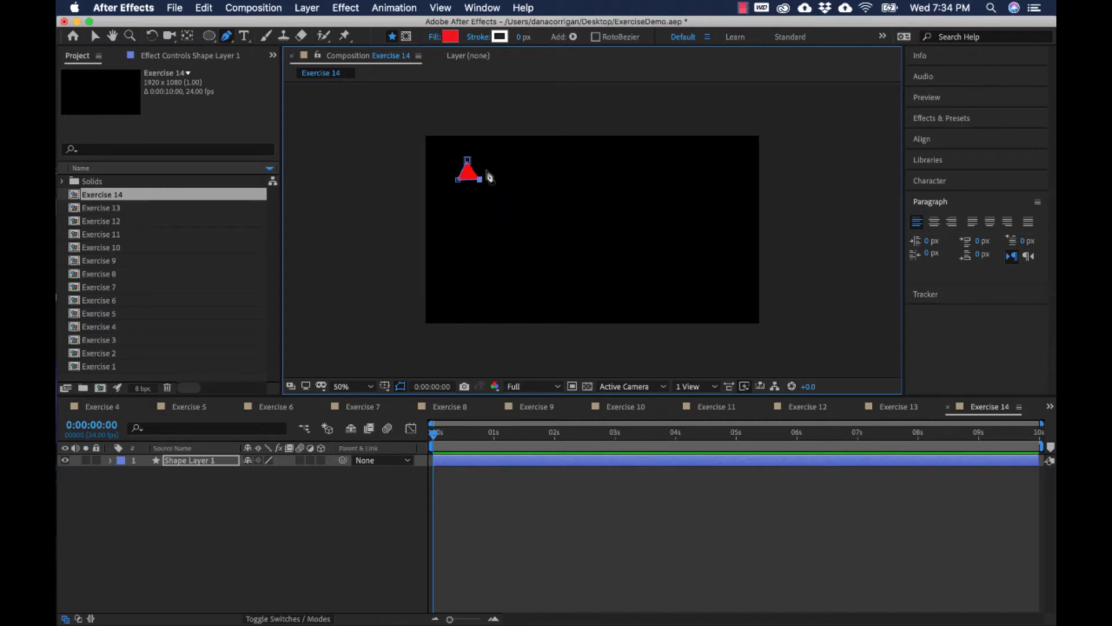
{"action": "left_click", "coordinate": [468, 160]}
Relocate the triangle's anchor point from the frame's centre to the middle of its base.
{"action": "left_click", "coordinate": [95, 36]}
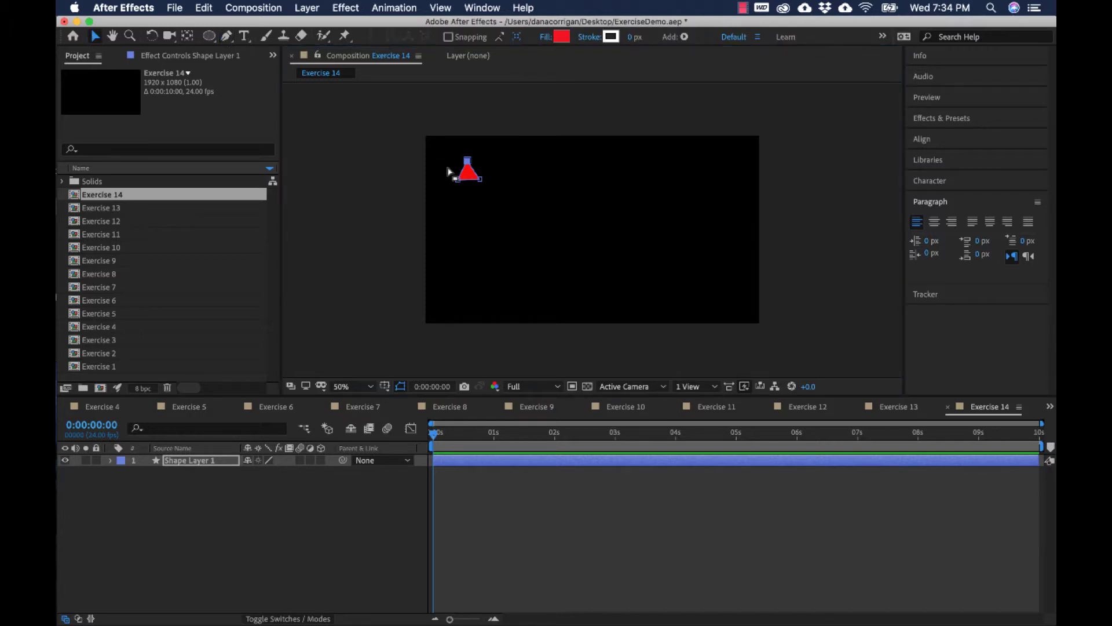
{"action": "left_click", "coordinate": [467, 174]}
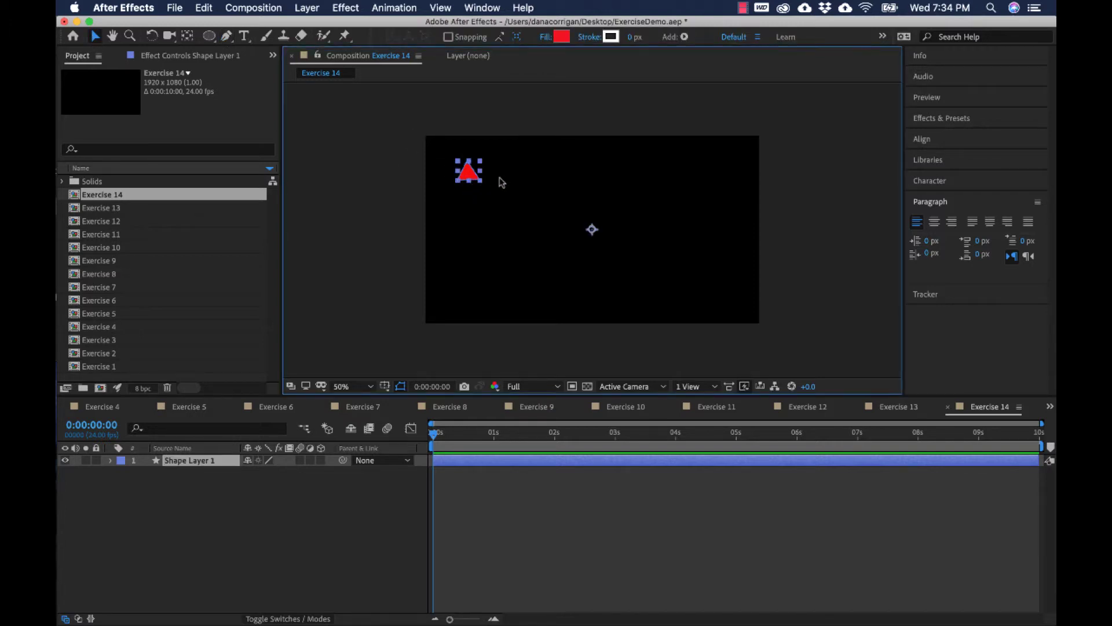
{"action": "left_click", "coordinate": [189, 36]}
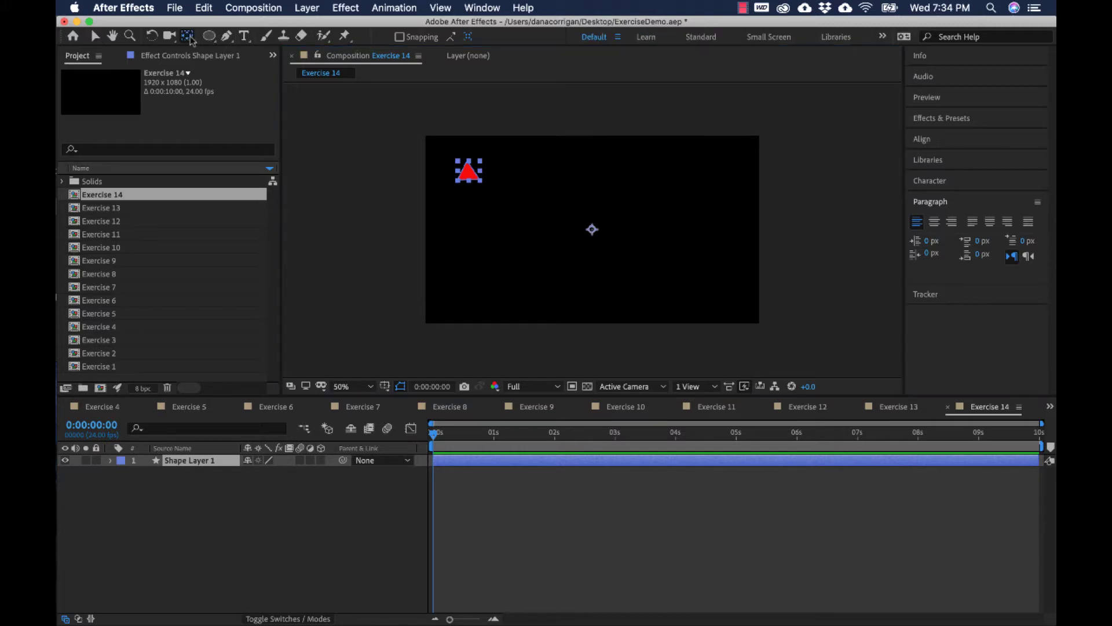
{"action": "left_click_drag", "start_coordinate": [590, 229], "coordinate": [467, 177]}
{"action": "key", "text": "period"}
{"action": "key", "text": "period"}
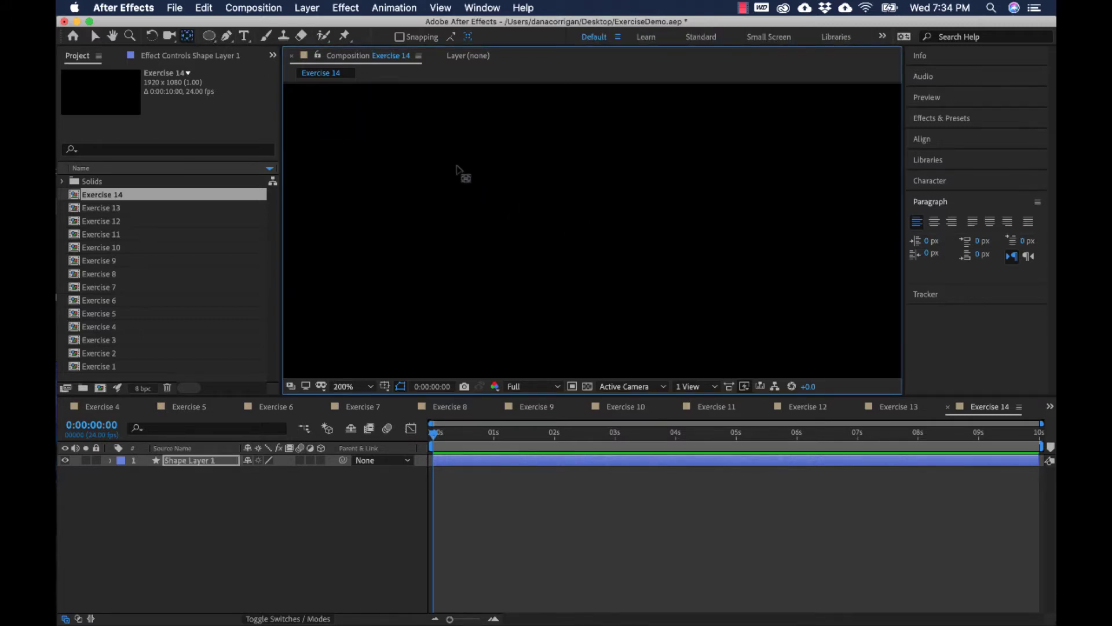
{"action": "key", "text": "h"}
{"action": "left_click_drag", "start_coordinate": [613, 237], "coordinate": [720, 251]}
{"action": "left_click_drag", "start_coordinate": [483, 159], "coordinate": [577, 262]}
{"action": "key", "text": "period"}
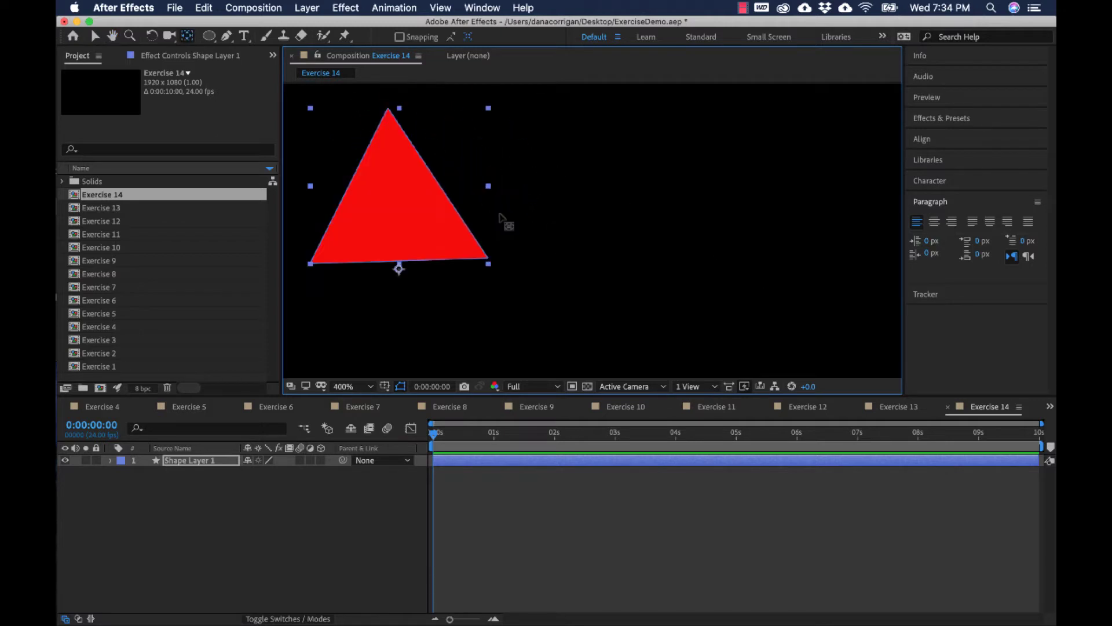
Reshape Path 1 of the triangle by adjusting its three corners into a smaller, more symmetrical triangle with a level base.
{"action": "key", "text": "space"}
{"action": "left_click_drag", "start_coordinate": [537, 215], "coordinate": [610, 217]}
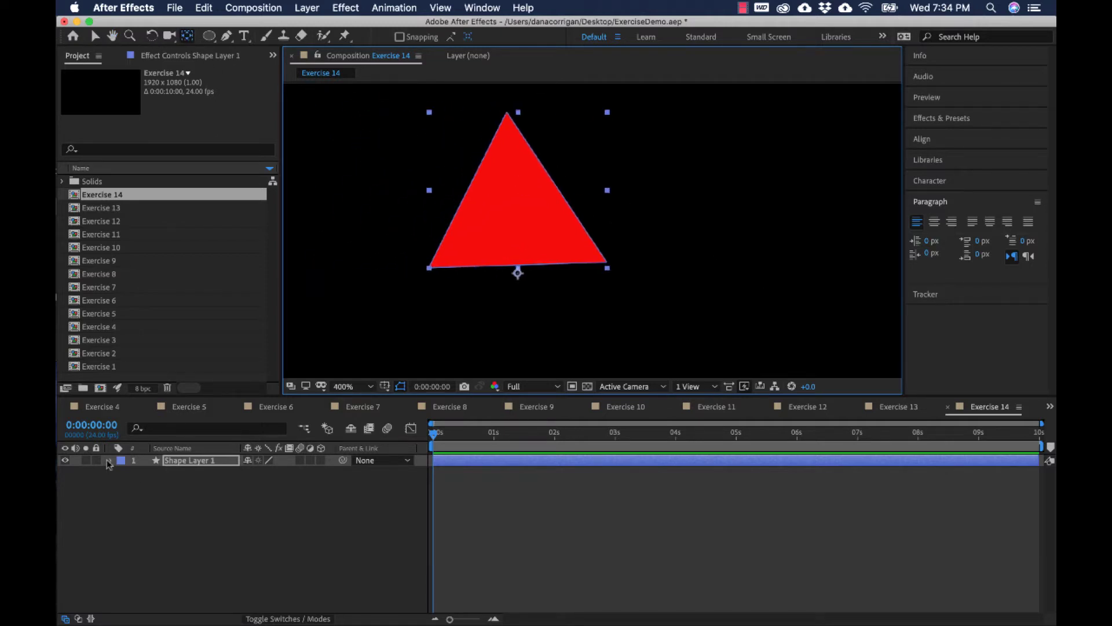
{"action": "left_click", "coordinate": [110, 460]}
{"action": "left_click", "coordinate": [123, 473]}
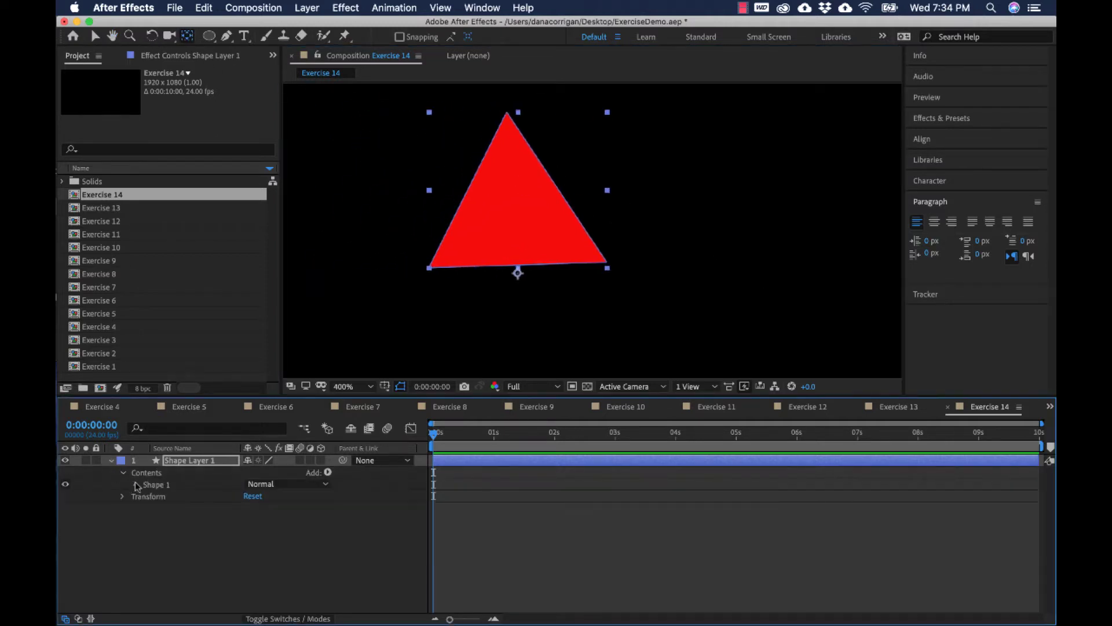
{"action": "left_click", "coordinate": [137, 485]}
{"action": "left_click", "coordinate": [165, 497]}
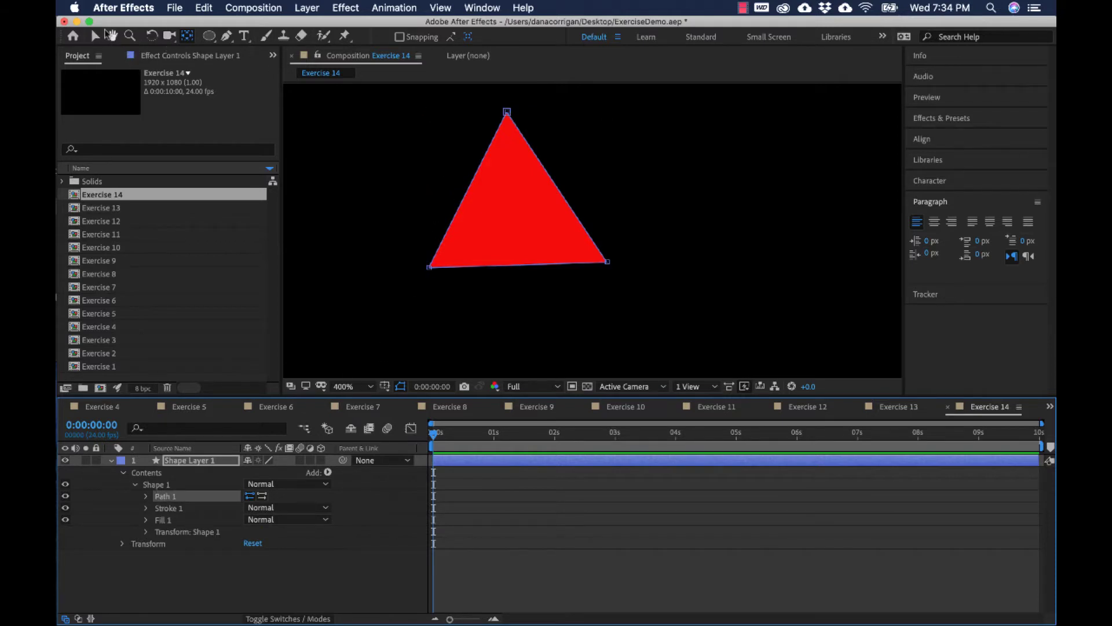
{"action": "left_click", "coordinate": [95, 36]}
{"action": "left_click", "coordinate": [606, 263]}
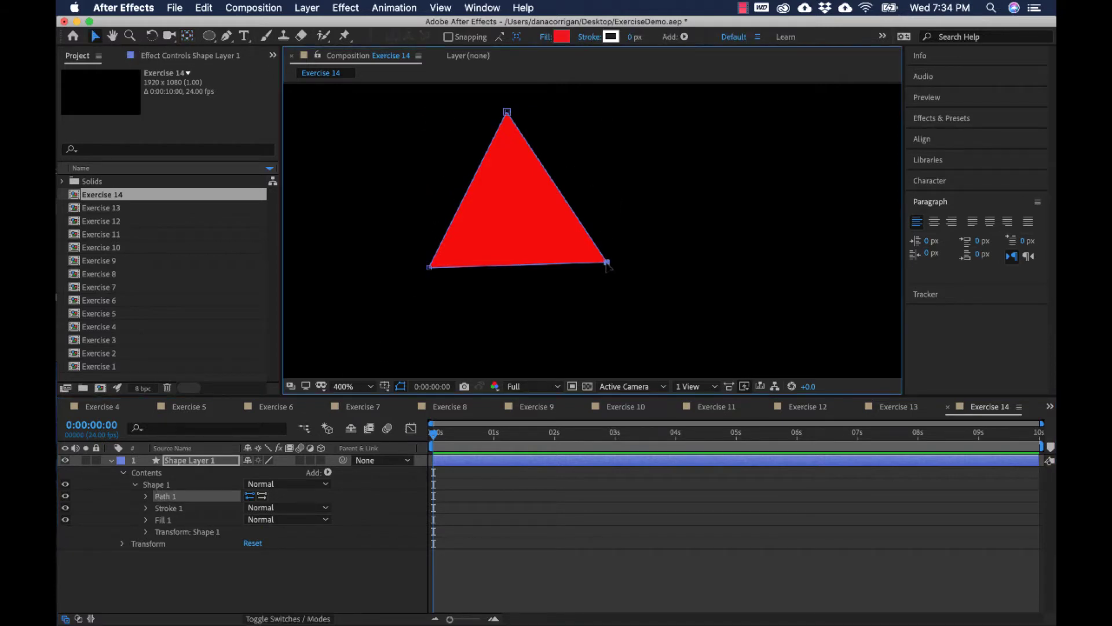
{"action": "left_click_drag", "start_coordinate": [607, 264], "coordinate": [578, 271]}
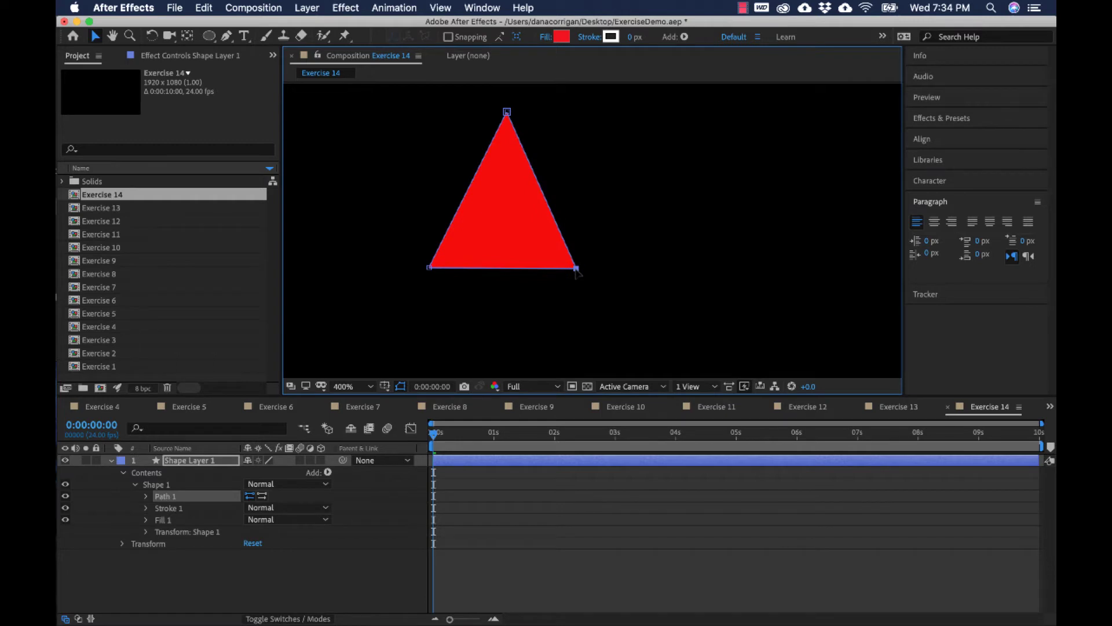
{"action": "left_click_drag", "start_coordinate": [429, 268], "coordinate": [440, 266]}
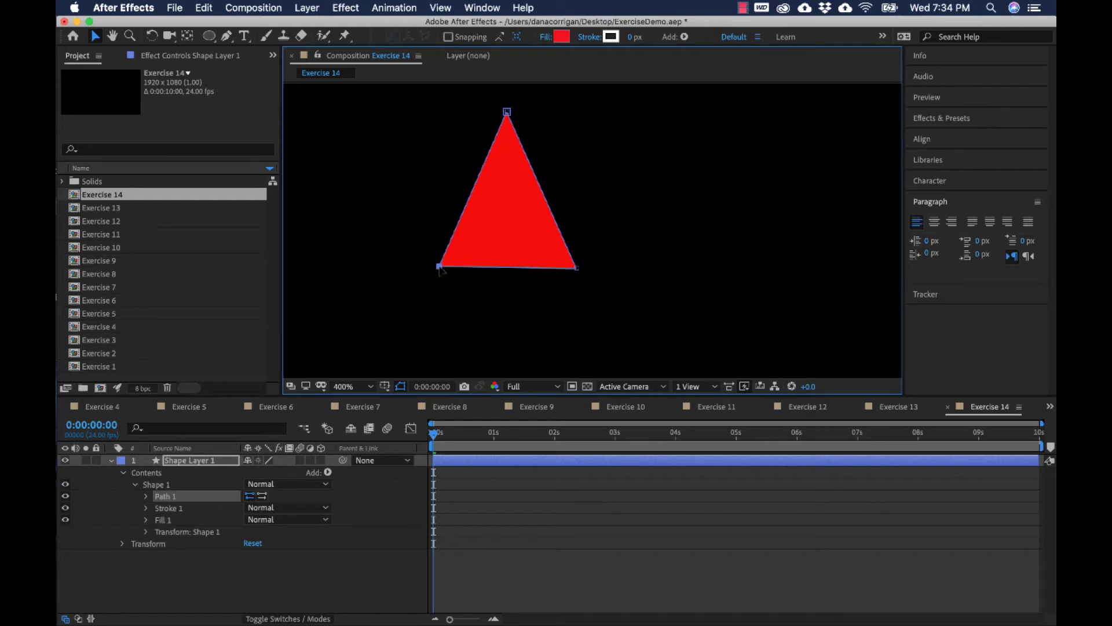
{"action": "left_click_drag", "start_coordinate": [507, 112], "coordinate": [499, 156]}
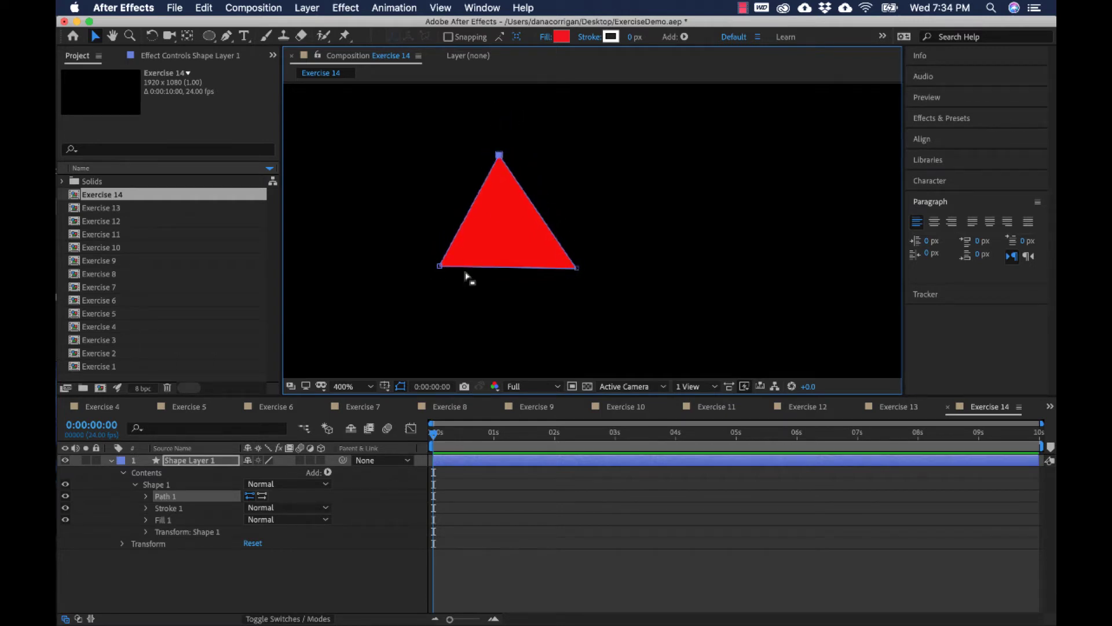
{"action": "left_click_drag", "start_coordinate": [440, 266], "coordinate": [441, 271]}
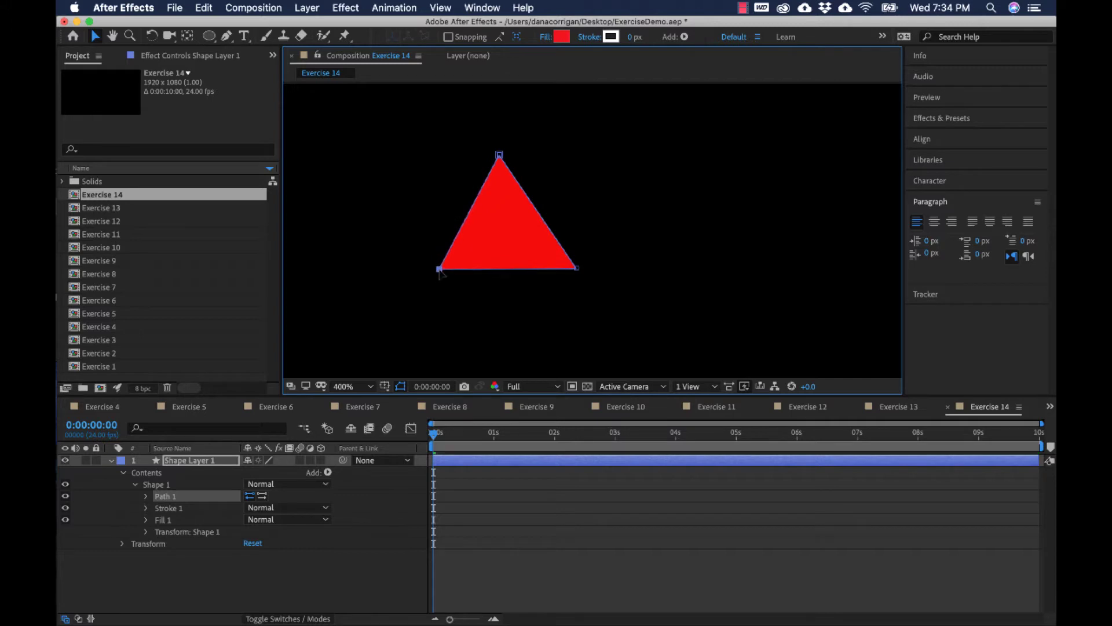
{"action": "left_click_drag", "start_coordinate": [500, 155], "coordinate": [503, 157]}
Move the whole triangle layer slightly down within the frame.
{"action": "scroll", "coordinate": [588, 174], "scroll_direction": "down", "scroll_amount": 8}
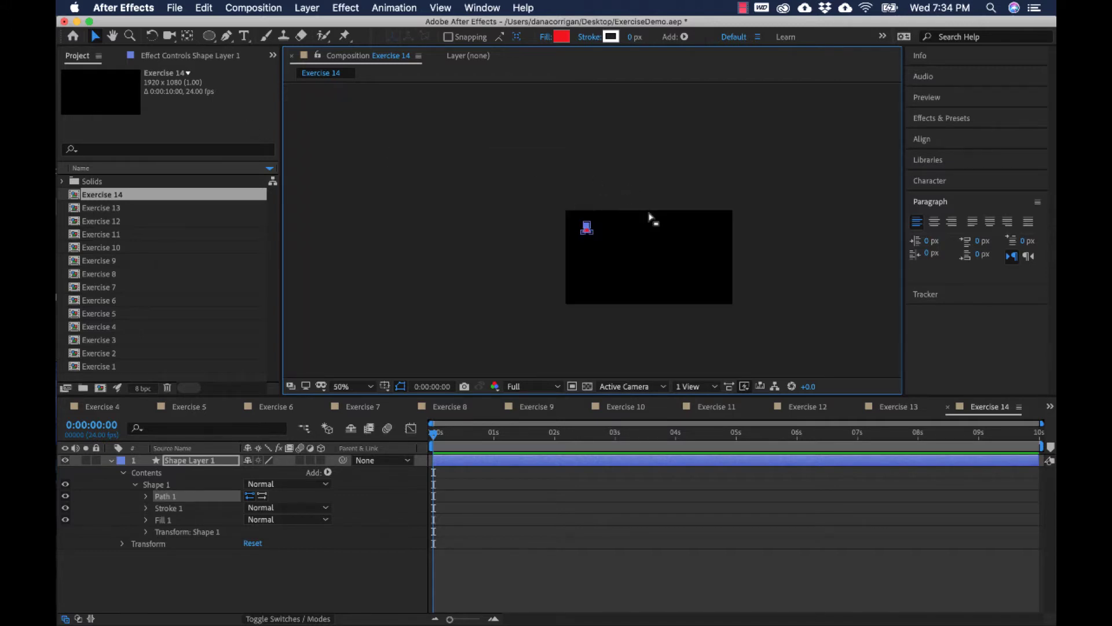
{"action": "scroll", "coordinate": [648, 220], "scroll_direction": "up", "scroll_amount": 4}
{"action": "key", "text": "h"}
{"action": "left_click_drag", "start_coordinate": [645, 220], "coordinate": [457, 154]}
{"action": "scroll", "coordinate": [531, 172], "scroll_direction": "down", "scroll_amount": 2}
{"action": "left_click", "coordinate": [96, 41]}
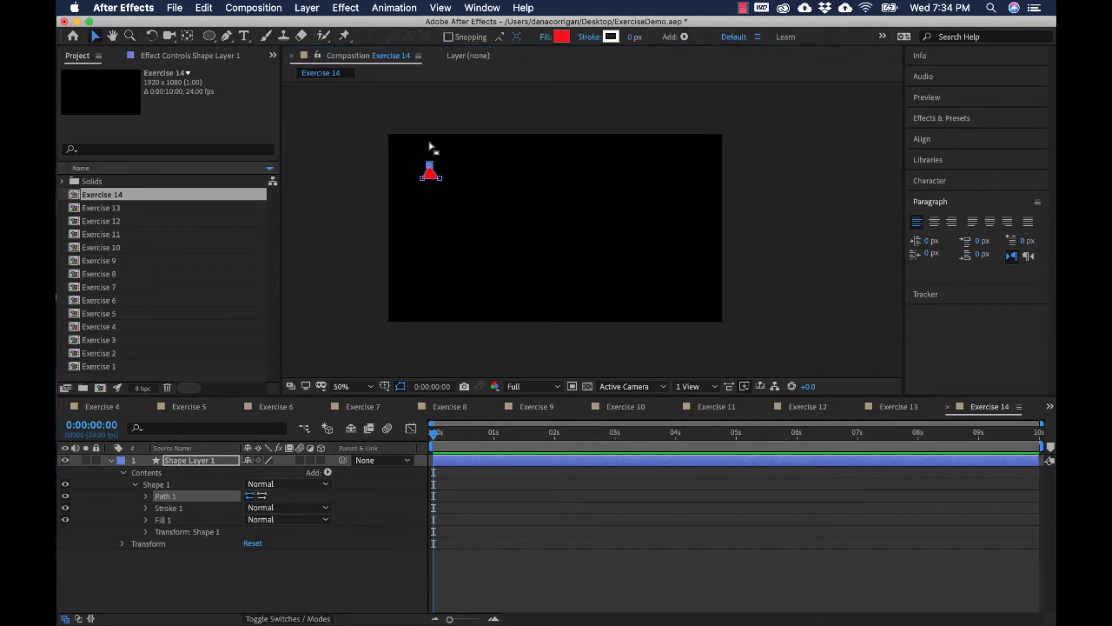
{"action": "left_click", "coordinate": [430, 171]}
{"action": "left_click", "coordinate": [527, 172]}
{"action": "left_click", "coordinate": [430, 172]}
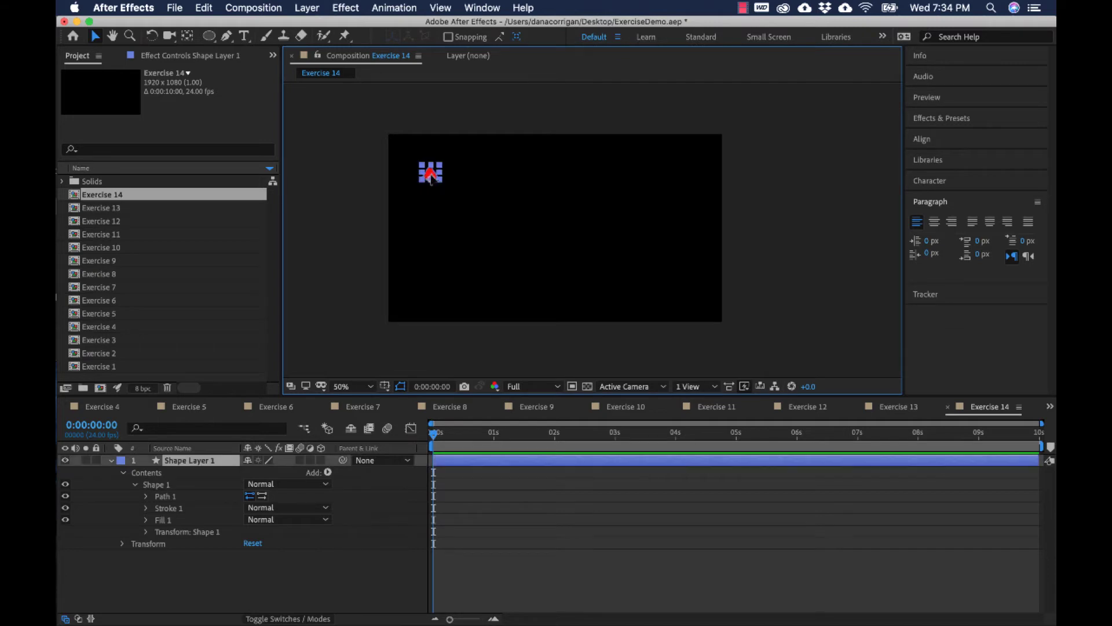
{"action": "left_click_drag", "start_coordinate": [429, 173], "coordinate": [430, 191]}
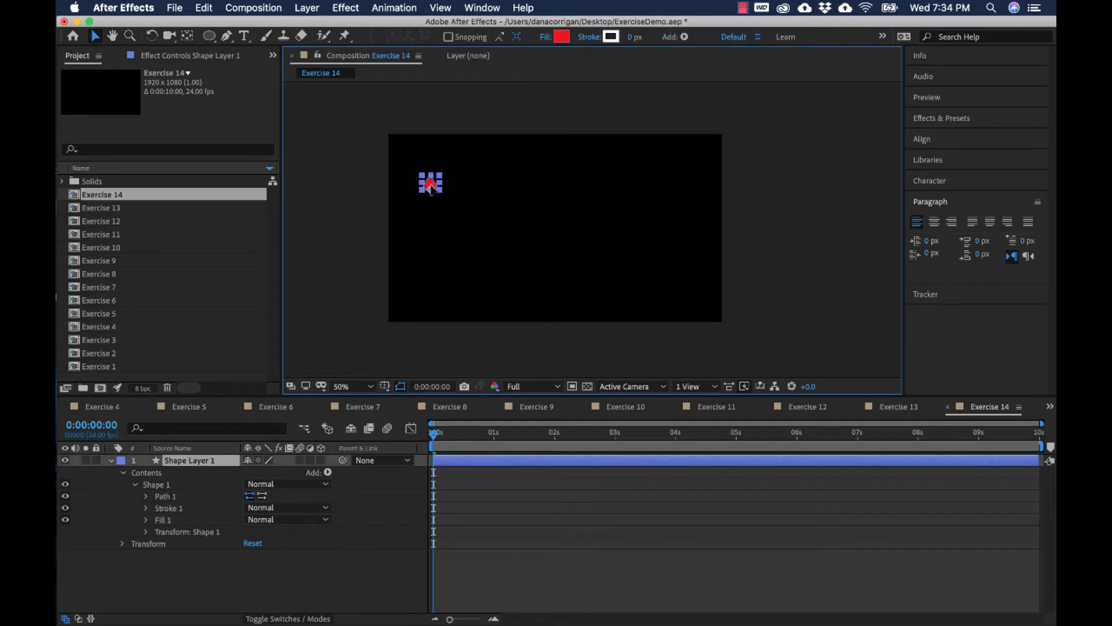
Duplicate the triangle to the frame's right side, and duplicate the pair twice downward to form a middle and a bottom row.
{"action": "key", "text": "super+d"}
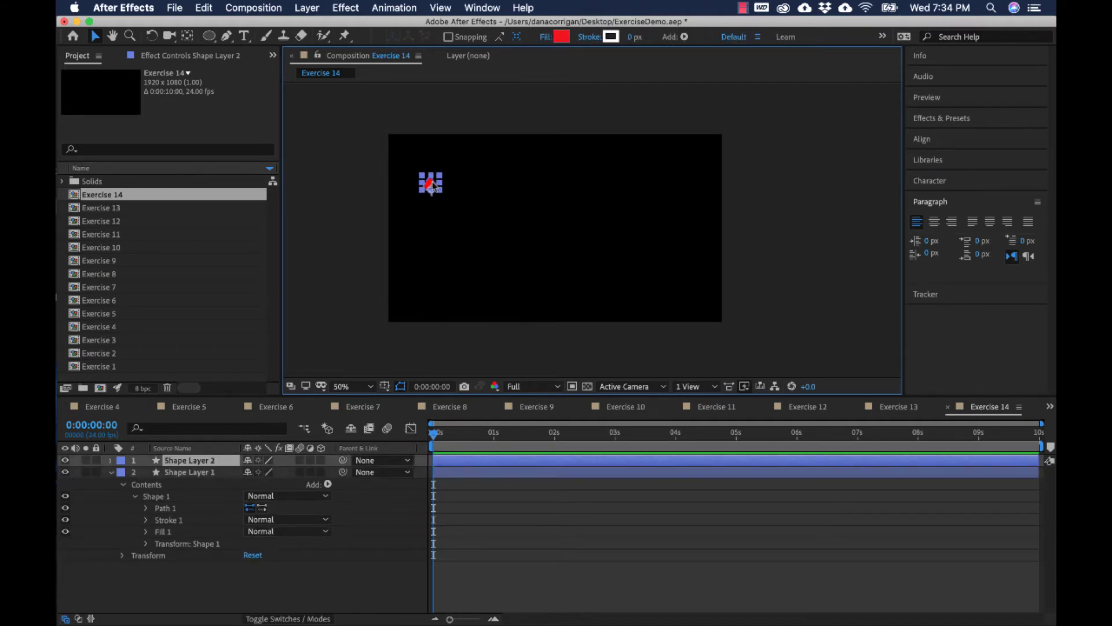
{"action": "left_click_drag", "start_coordinate": [430, 187], "coordinate": [677, 202]}
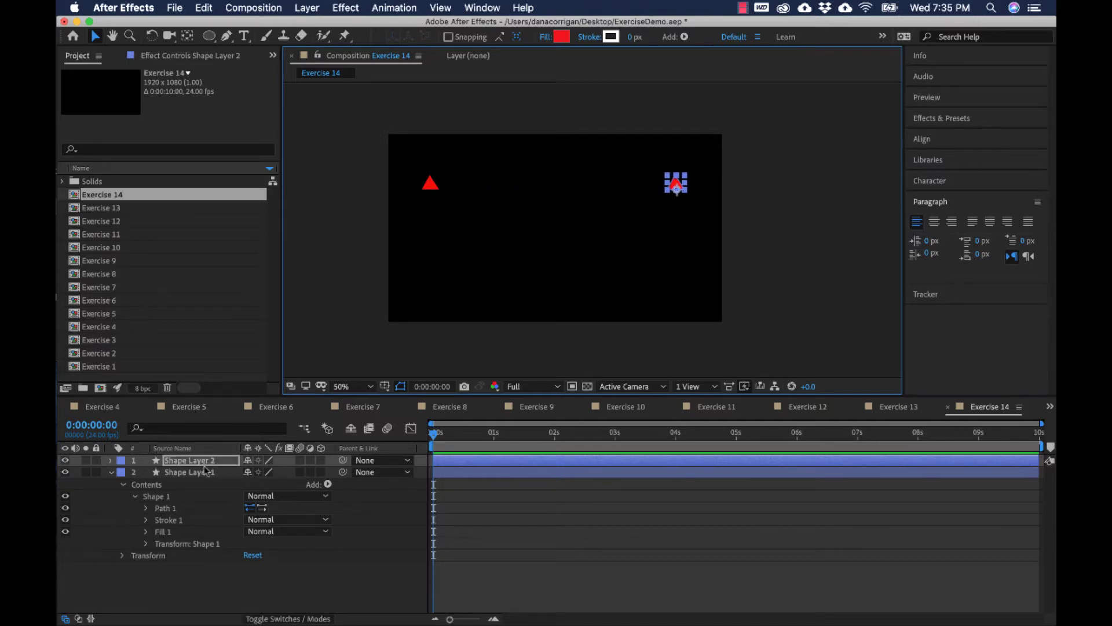
{"action": "left_click", "coordinate": [204, 473], "text": "shift"}
{"action": "key", "text": "super+d"}
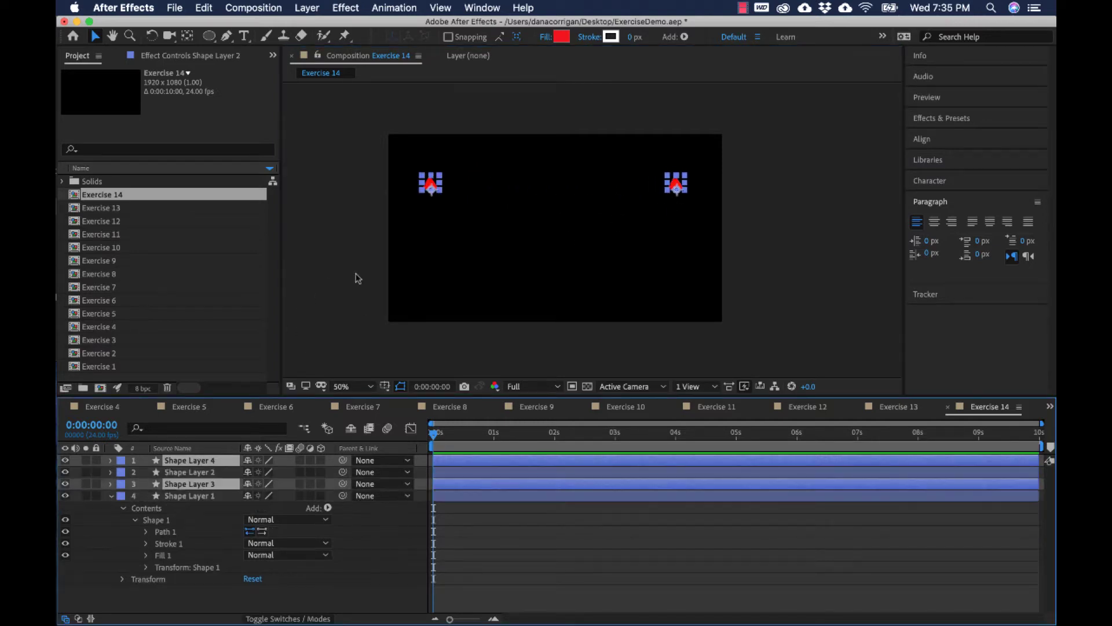
{"action": "left_click_drag", "start_coordinate": [431, 184], "coordinate": [430, 310]}
{"action": "key", "text": "super+d"}
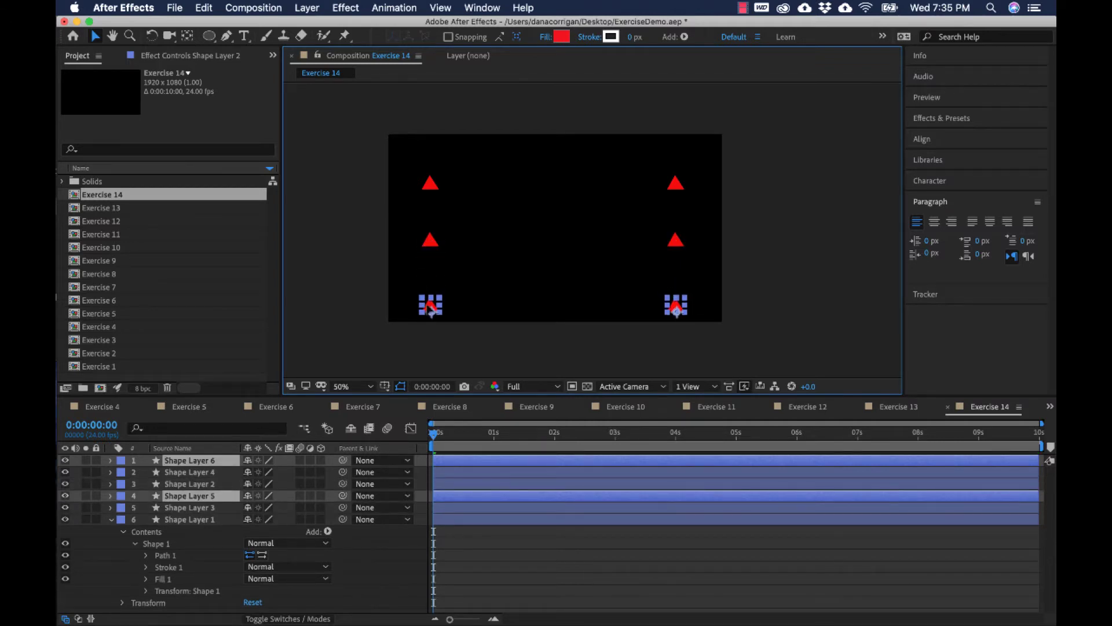
Collapse Shape Layer 1's properties and select the layers one by one to identify which triangle each one holds.
{"action": "left_click", "coordinate": [432, 239]}
{"action": "left_click", "coordinate": [677, 242], "text": "shift"}
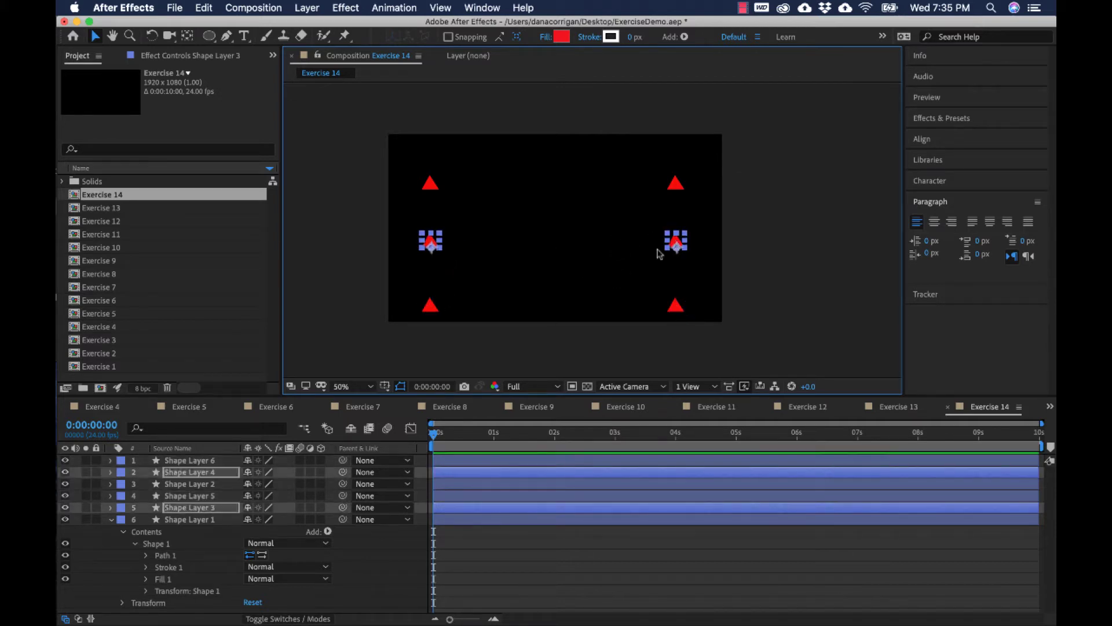
{"action": "left_click", "coordinate": [246, 496]}
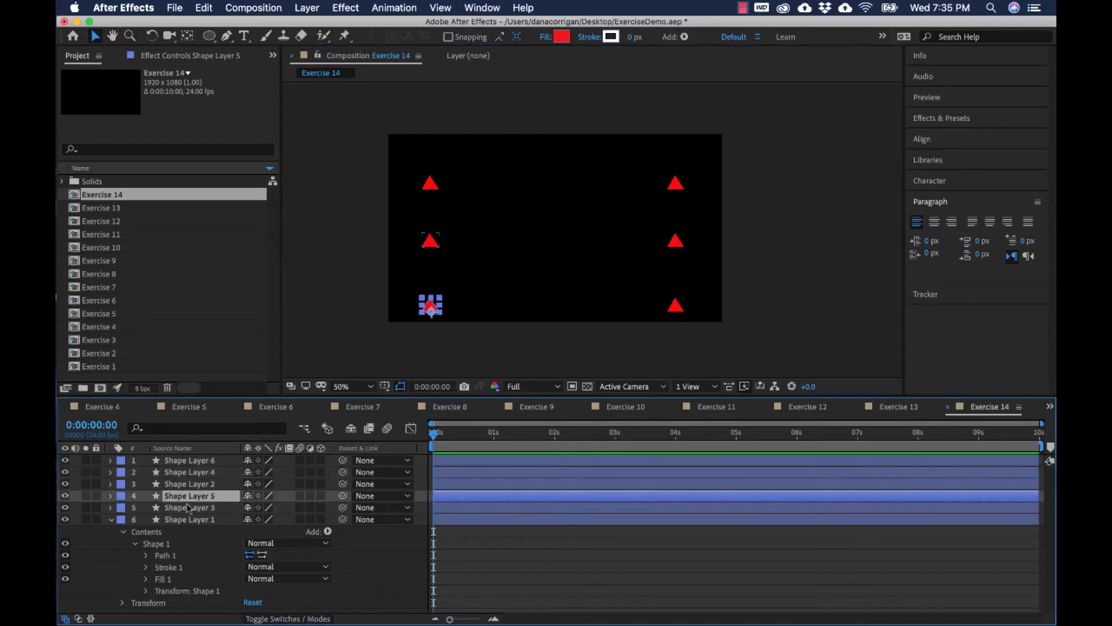
{"action": "left_click", "coordinate": [111, 520]}
{"action": "left_click", "coordinate": [188, 462]}
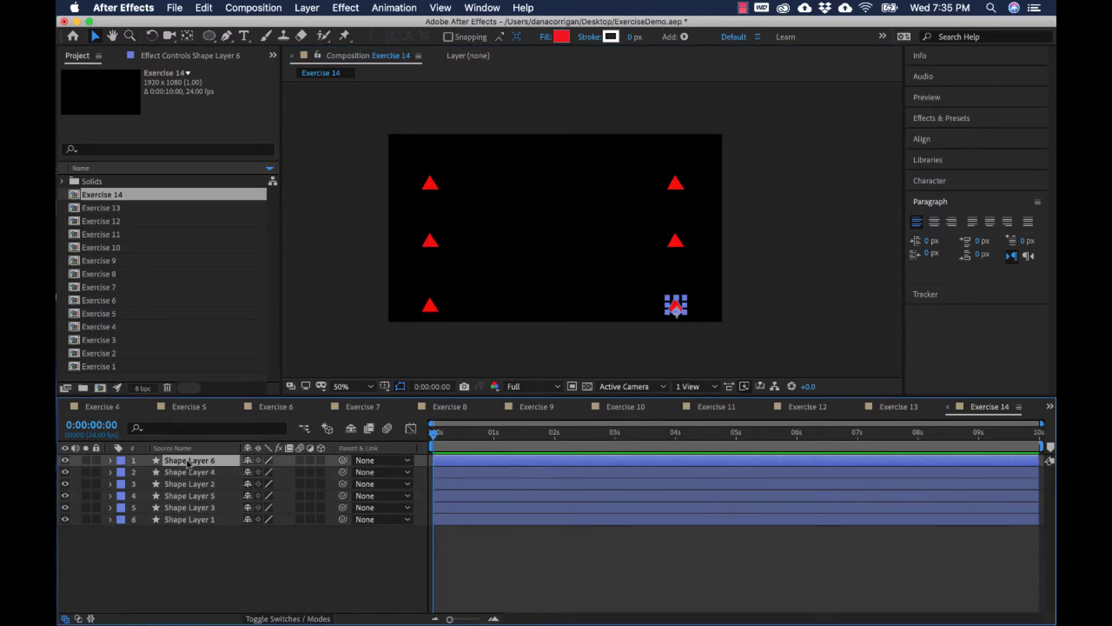
{"action": "left_click", "coordinate": [189, 519]}
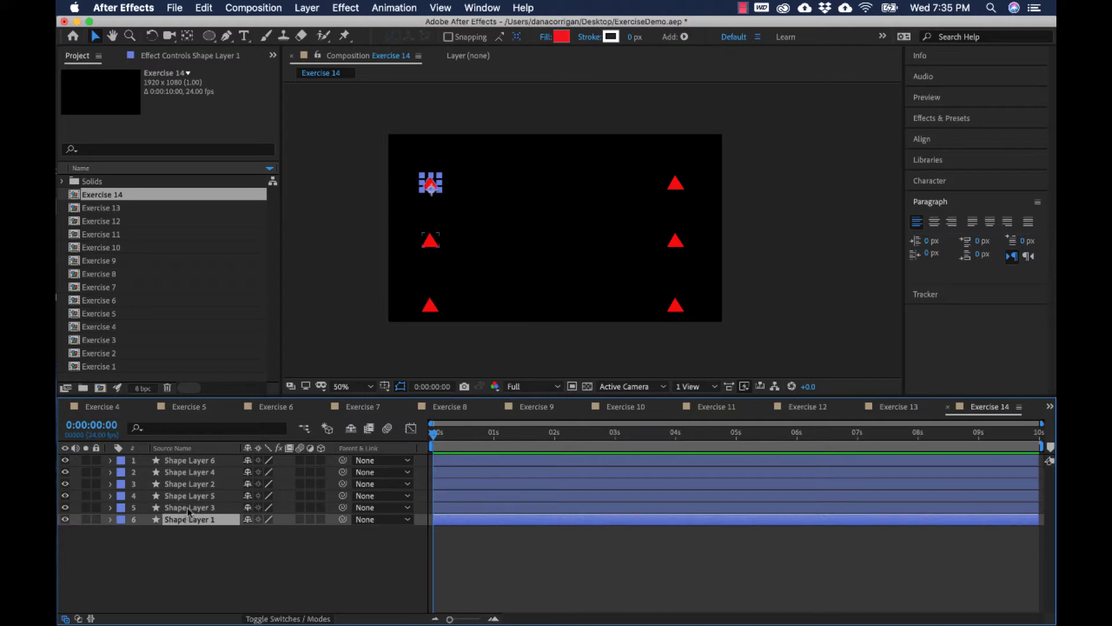
{"action": "left_click", "coordinate": [189, 508]}
{"action": "left_click", "coordinate": [188, 497]}
{"action": "left_click", "coordinate": [188, 484]}
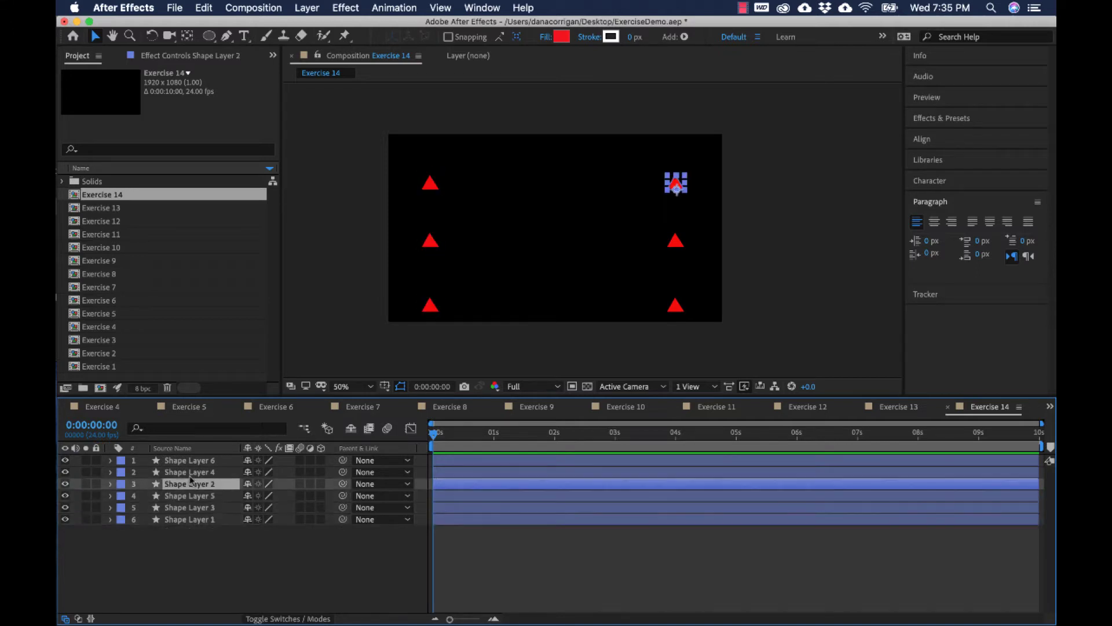
{"action": "left_click", "coordinate": [188, 473]}
{"action": "left_click", "coordinate": [188, 461]}
Rename the frame's top-left triangle layer as TopLeftTriangle and move it to the top of the layer stack.
{"action": "left_click", "coordinate": [190, 521]}
{"action": "right_click", "coordinate": [188, 521]}
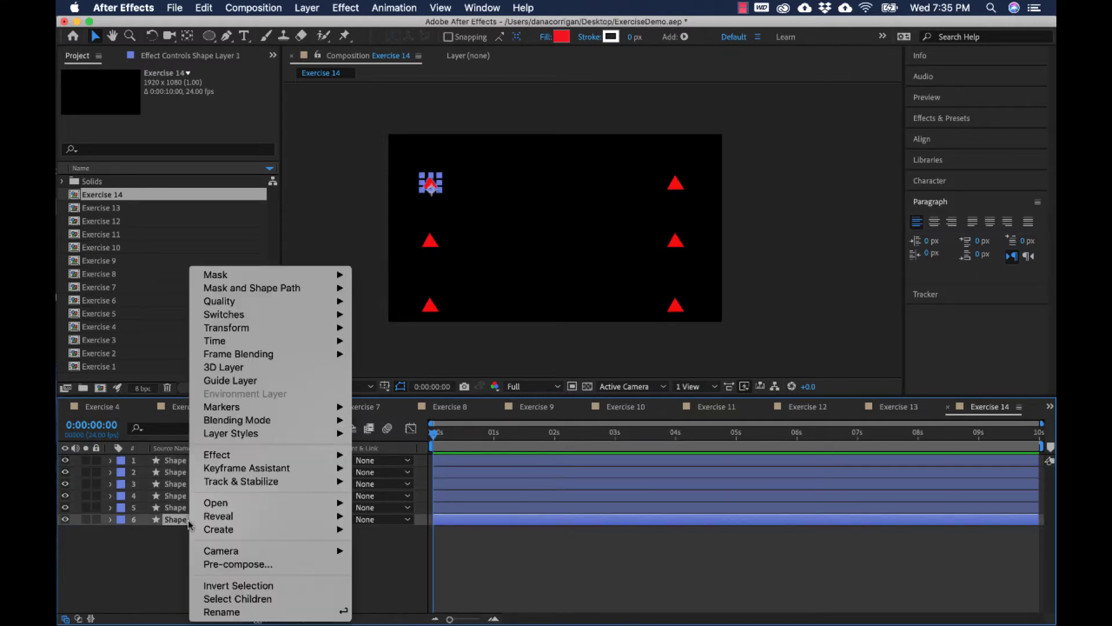
{"action": "left_click", "coordinate": [220, 612]}
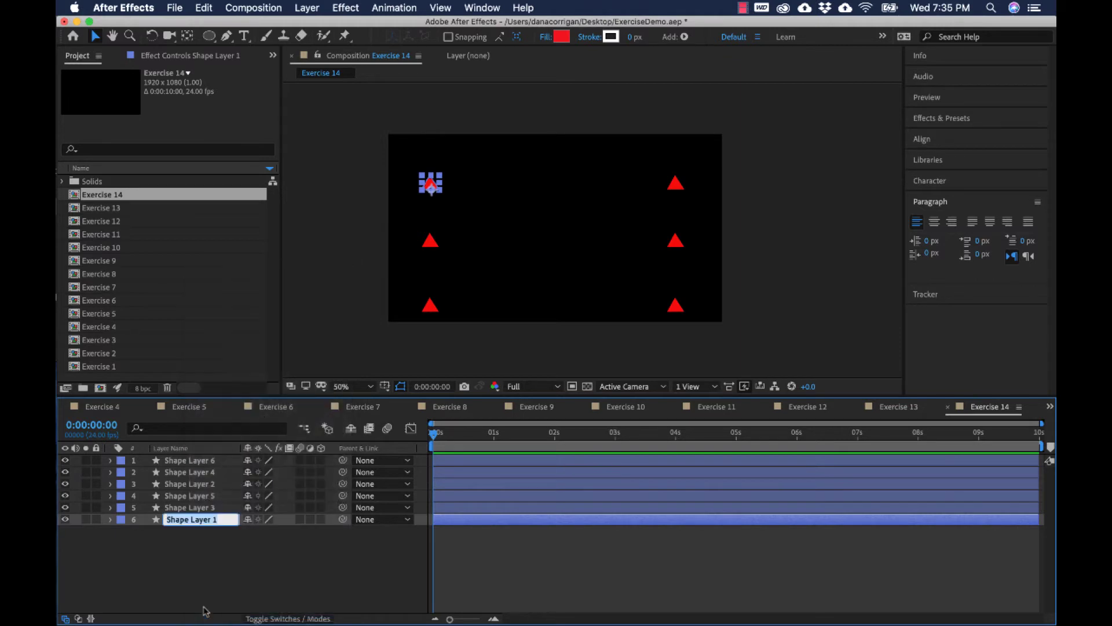
{"action": "type", "text": "L"}
{"action": "type", "text": "opLeftTriangle"}
{"action": "key", "text": "Return"}
{"action": "left_click_drag", "start_coordinate": [196, 521], "coordinate": [197, 458]}
Rename the middle-left triangle layer as MidLeftTriangle and place it directly below TopLeftTriangle.
{"action": "left_click", "coordinate": [190, 519]}
{"action": "key", "text": "Return"}
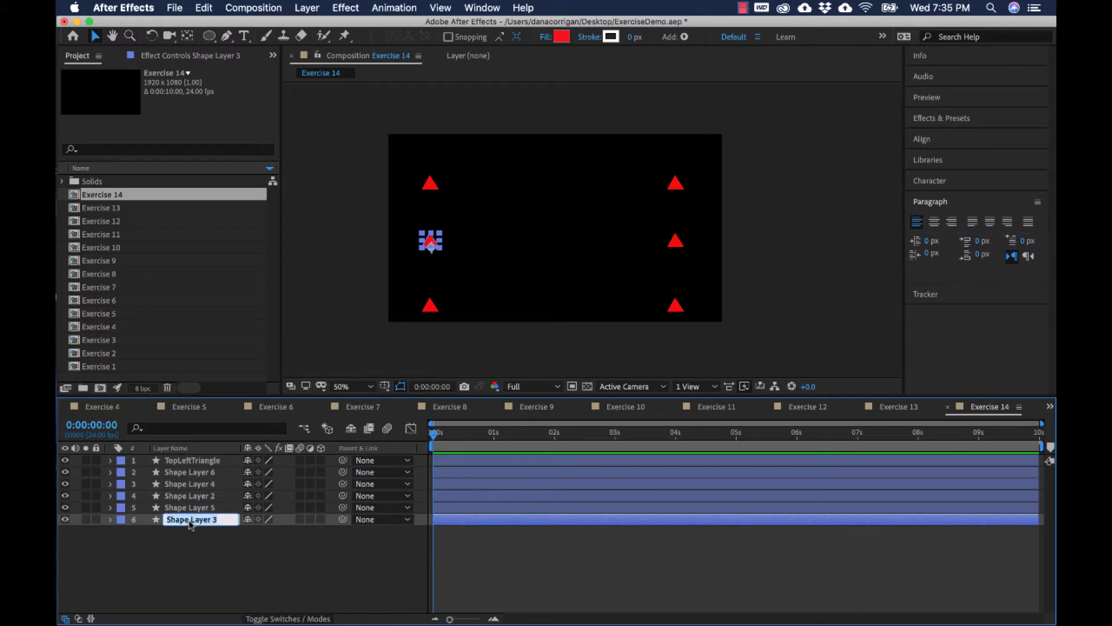
{"action": "type", "text": "MidLeftTriangle"}
{"action": "key", "text": "Return"}
{"action": "left_click_drag", "start_coordinate": [191, 519], "coordinate": [186, 473]}
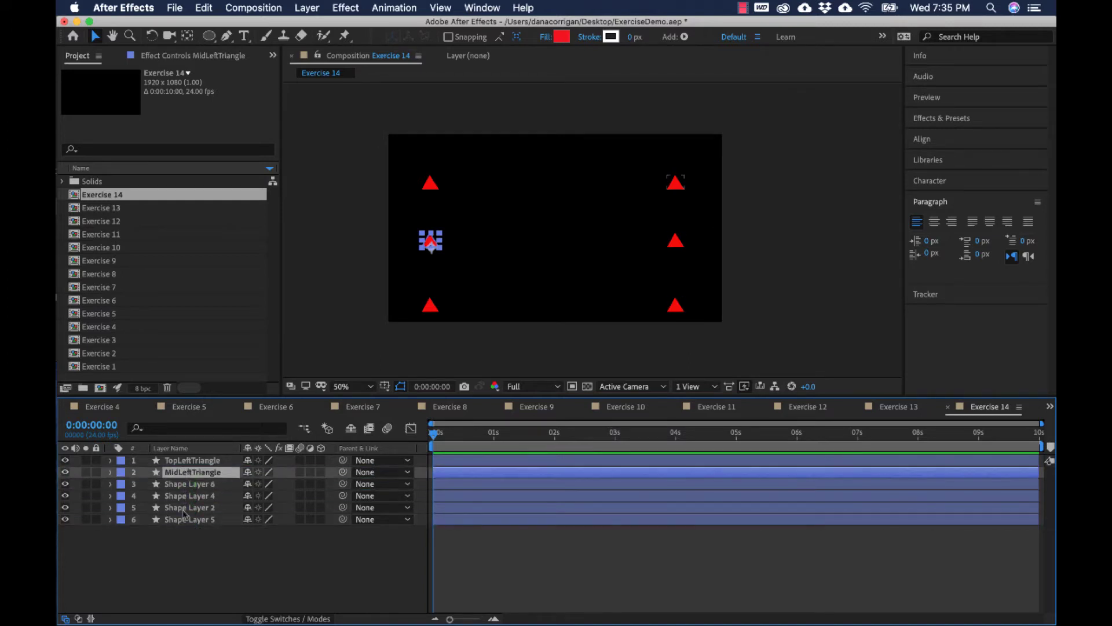
Rename the bottom-left triangle layer as BottomLeftTriangle and place it directly below MidLeftTriangle.
{"action": "left_click", "coordinate": [185, 520]}
{"action": "key", "text": "Return"}
{"action": "type", "text": "BottomLeftTriangle"}
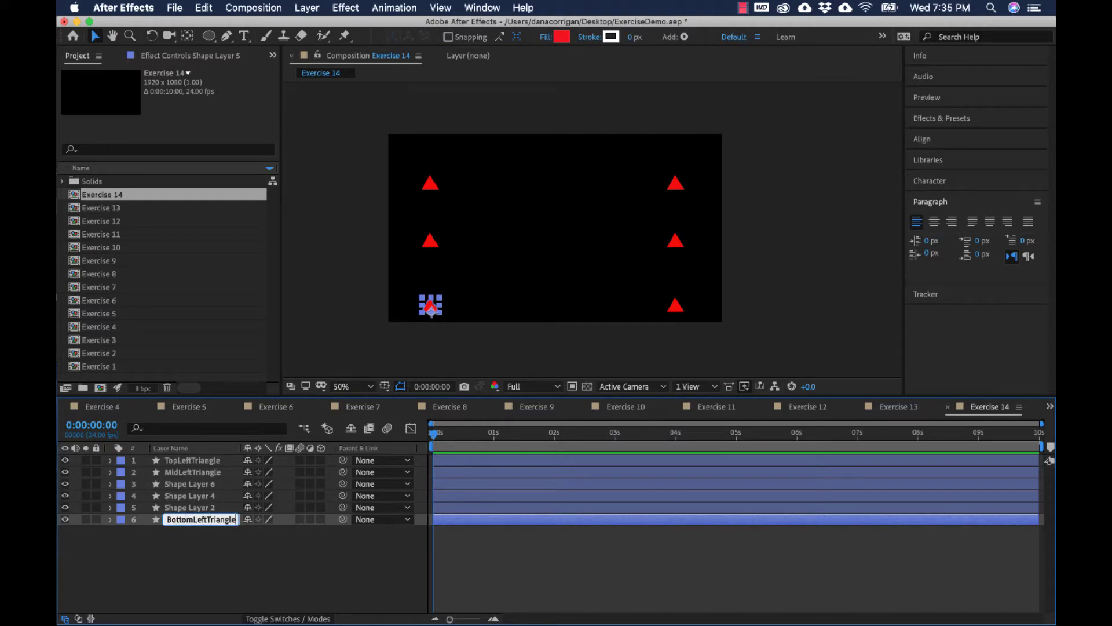
{"action": "key", "text": "Return"}
{"action": "left_click_drag", "start_coordinate": [176, 519], "coordinate": [180, 499]}
Rename the layer of the frame's top-right triangle as TopRightTriangle.
{"action": "left_click", "coordinate": [182, 520]}
{"action": "right_click", "coordinate": [182, 520]}
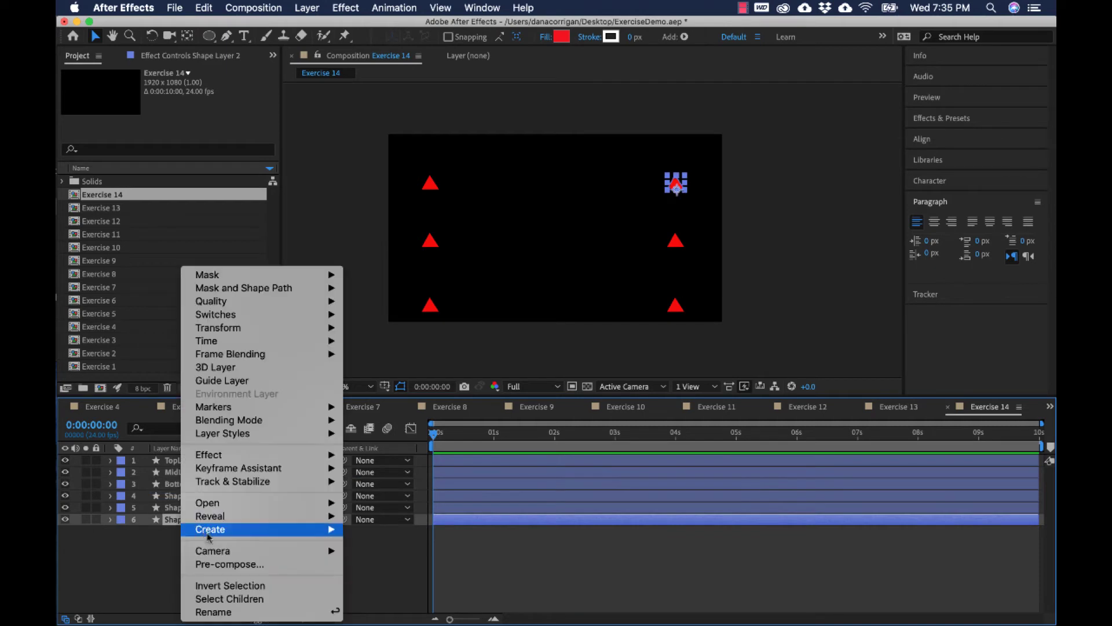
{"action": "left_click", "coordinate": [212, 612]}
{"action": "type", "text": "T"}
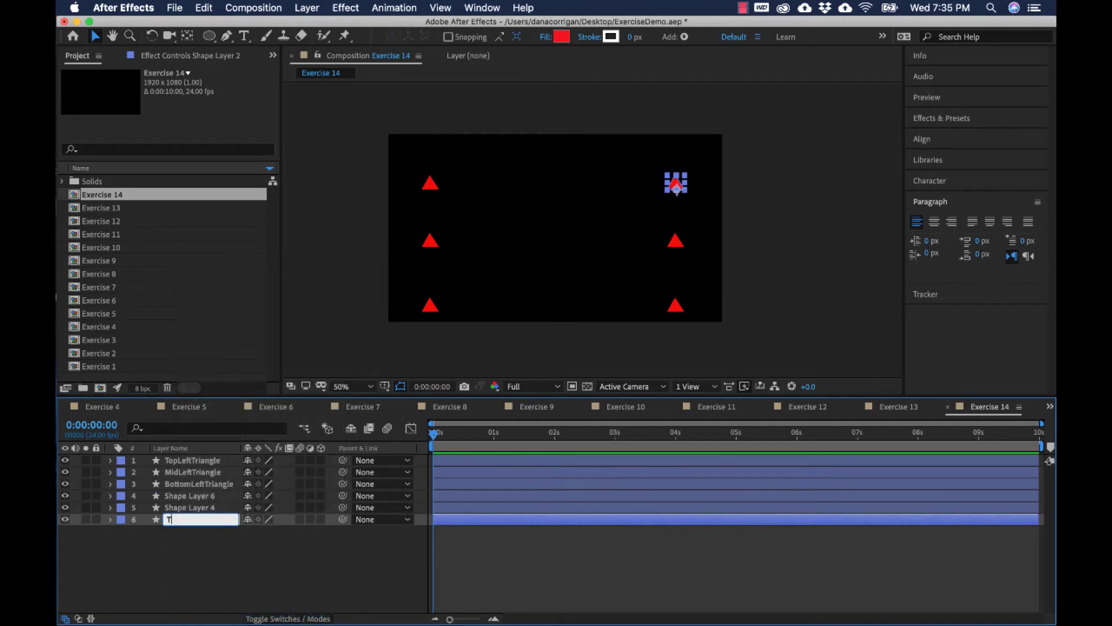
{"action": "type", "text": "opRightTriangle"}
{"action": "key", "text": "Return"}
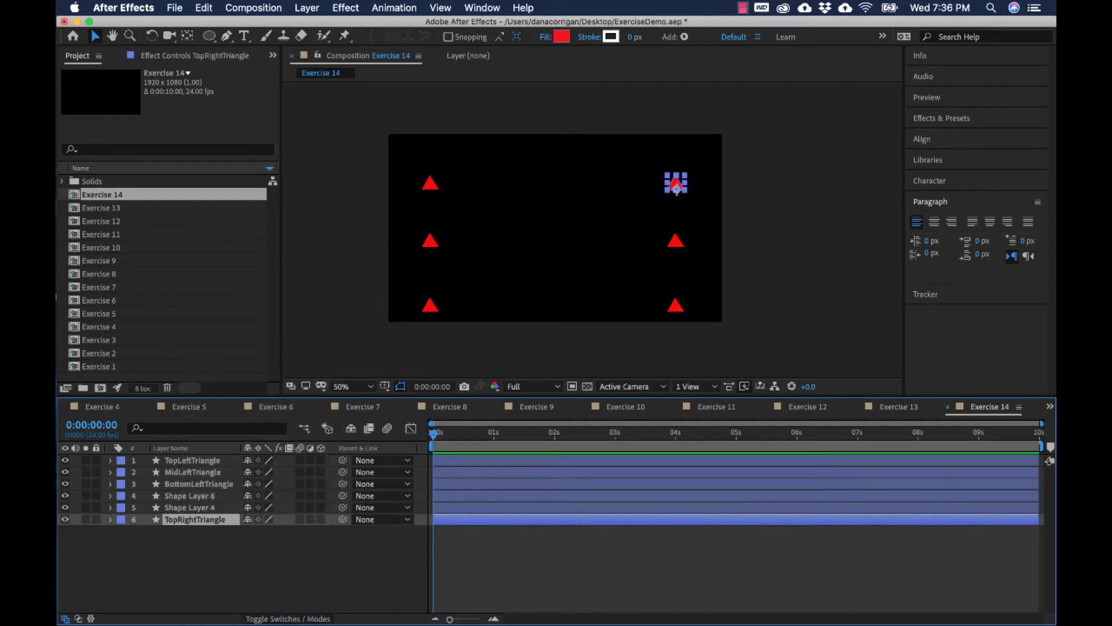
Rename the layer of the middle-right triangle as MidRightTriangle.
{"action": "left_click", "coordinate": [188, 509]}
{"action": "key", "text": "Return"}
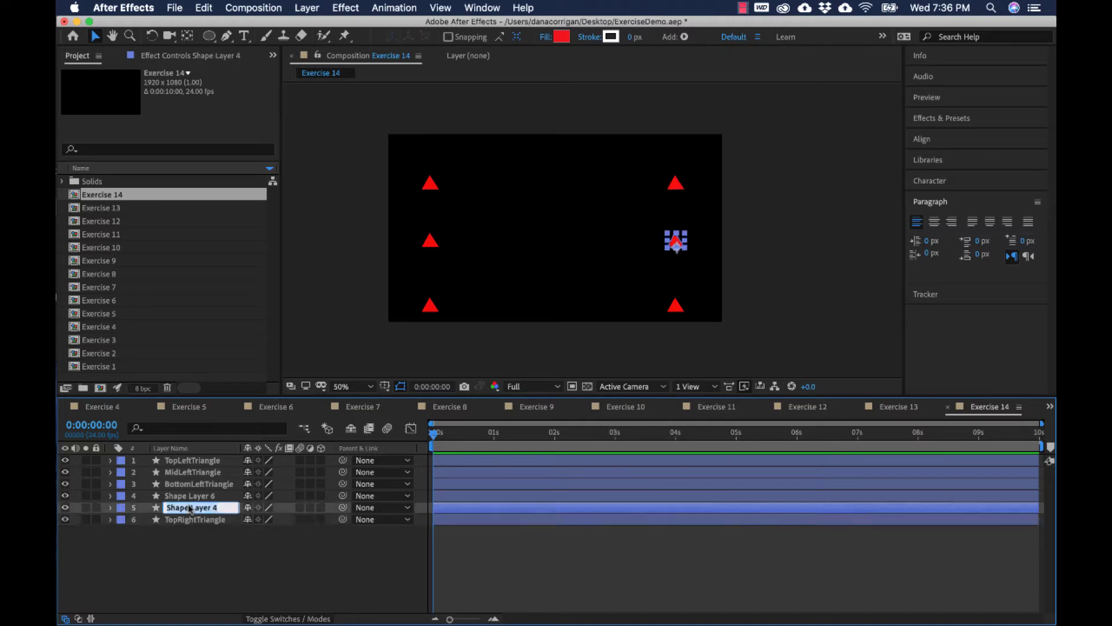
{"action": "type", "text": "MidRightTriangle"}
{"action": "key", "text": "Return"}
Rename the layer of the bottom-right triangle as BottomRightTriangle.
{"action": "left_click", "coordinate": [181, 497]}
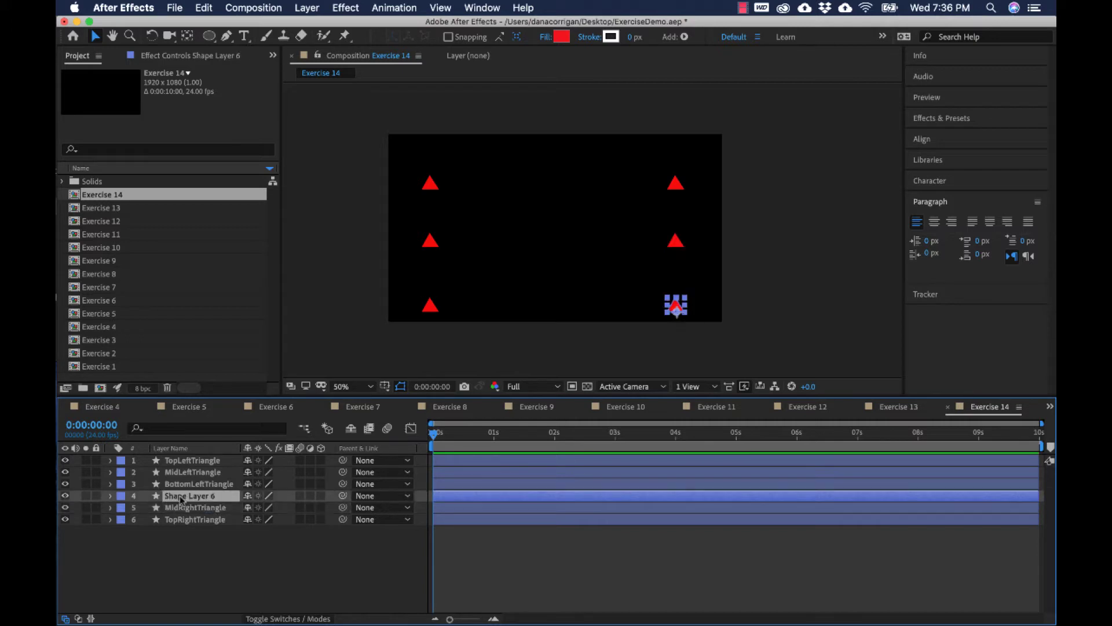
{"action": "key", "text": "Return"}
{"action": "type", "text": "BottomRightTr"}
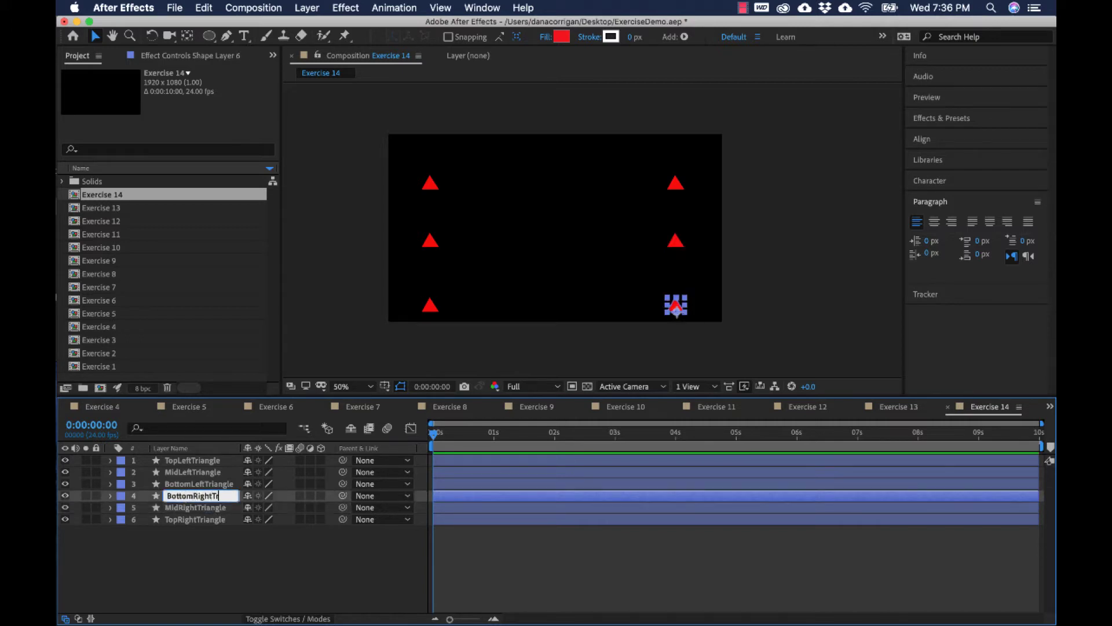
{"action": "type", "text": "iangle"}
{"action": "key", "text": "Return"}
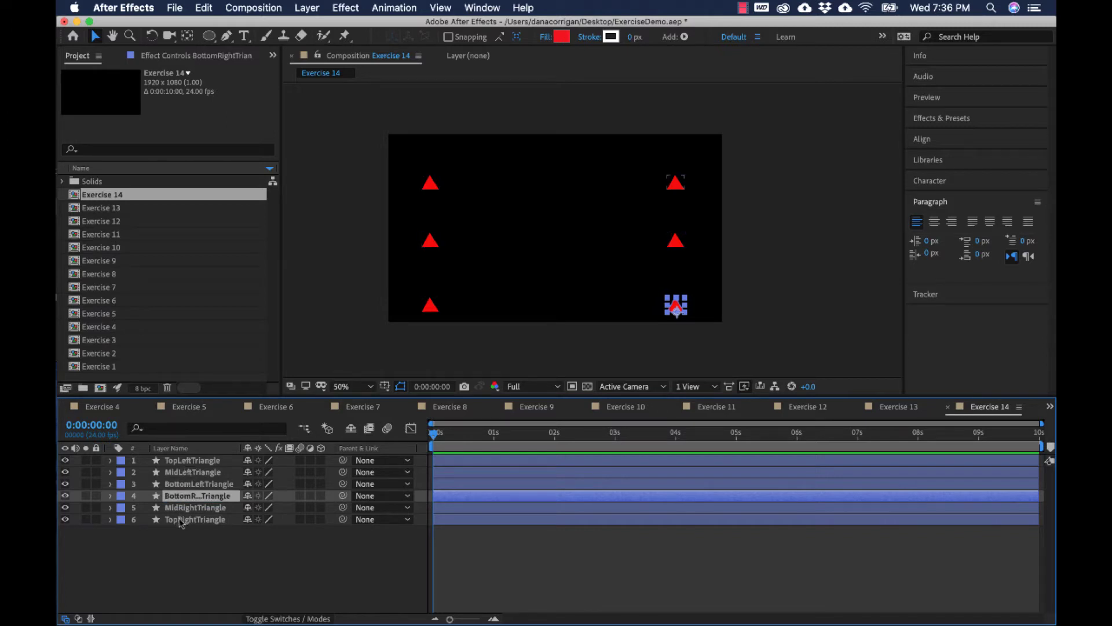
Reorder the triangle layers into top, middle and bottom pairs with each left triangle above its right one, check their order, and deselect all.
{"action": "left_click_drag", "start_coordinate": [181, 522], "coordinate": [184, 468]}
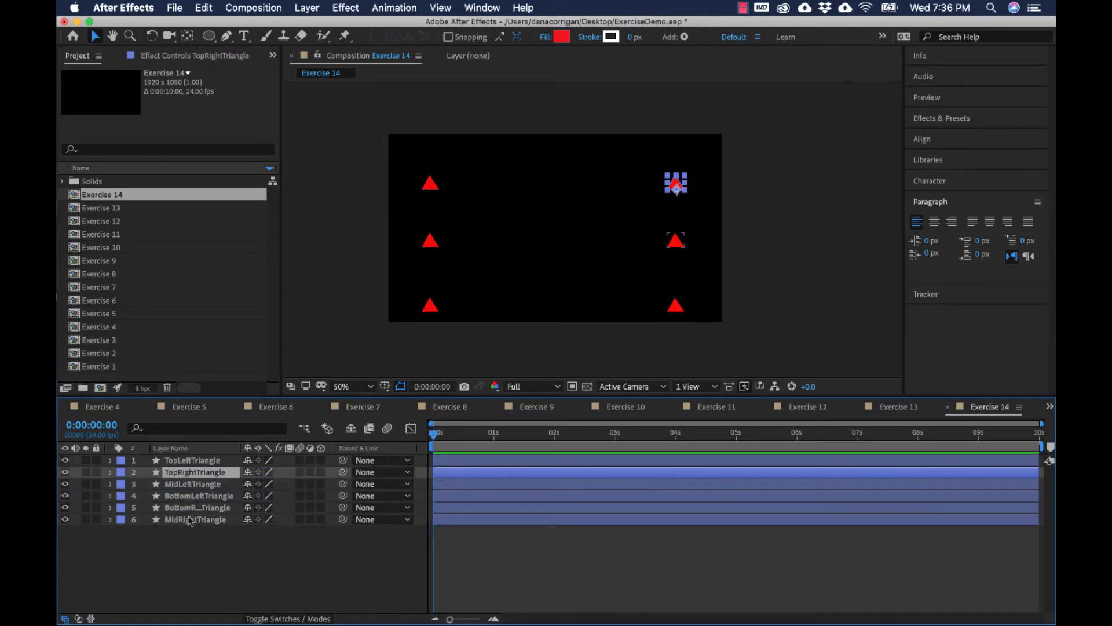
{"action": "left_click_drag", "start_coordinate": [187, 519], "coordinate": [190, 494]}
{"action": "left_click", "coordinate": [198, 520]}
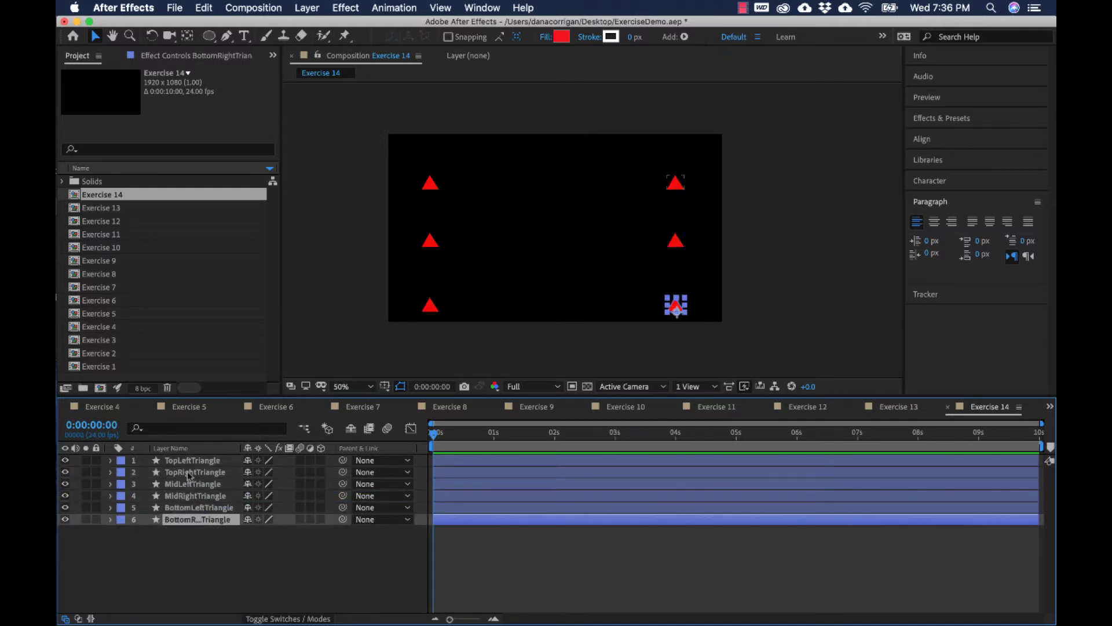
{"action": "left_click", "coordinate": [189, 462]}
{"action": "left_click", "coordinate": [189, 472]}
{"action": "left_click", "coordinate": [192, 509]}
{"action": "left_click", "coordinate": [194, 520]}
{"action": "left_click", "coordinate": [257, 542]}
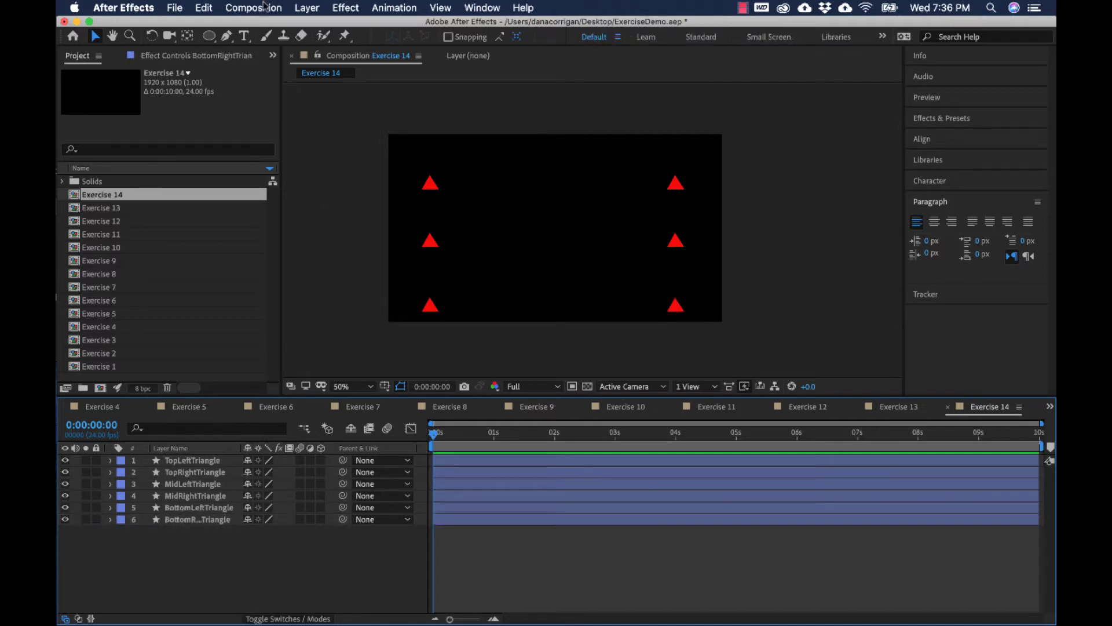
Draw a small red circle in the frame's upper middle on a new shape layer and move its anchor point to the circle's centre.
{"action": "left_click", "coordinate": [209, 36]}
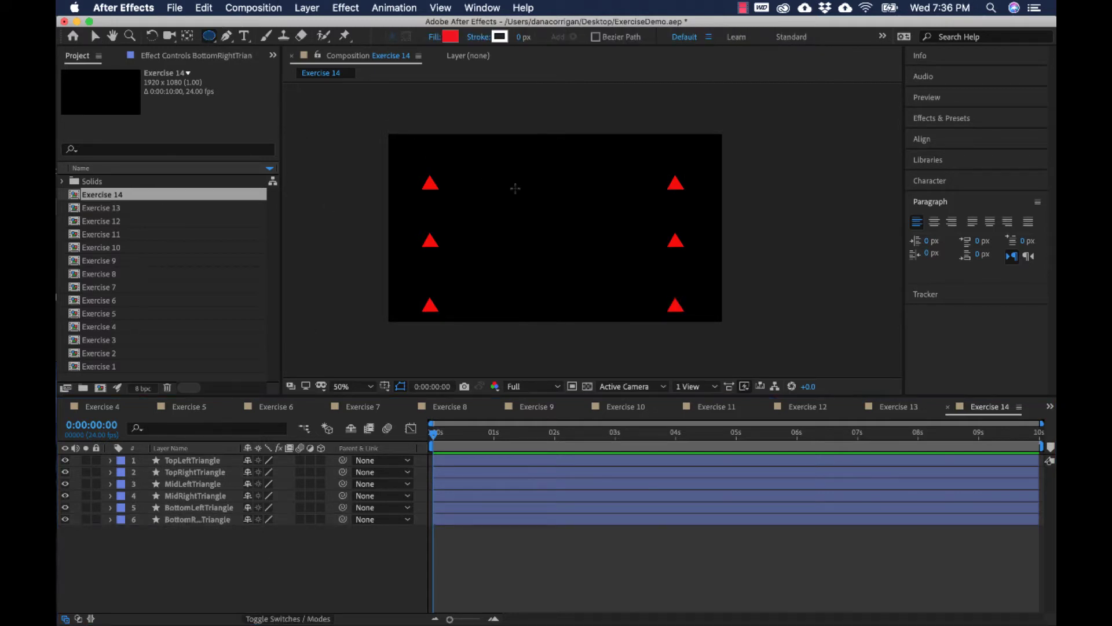
{"action": "left_click_drag", "start_coordinate": [512, 176], "coordinate": [537, 202]}
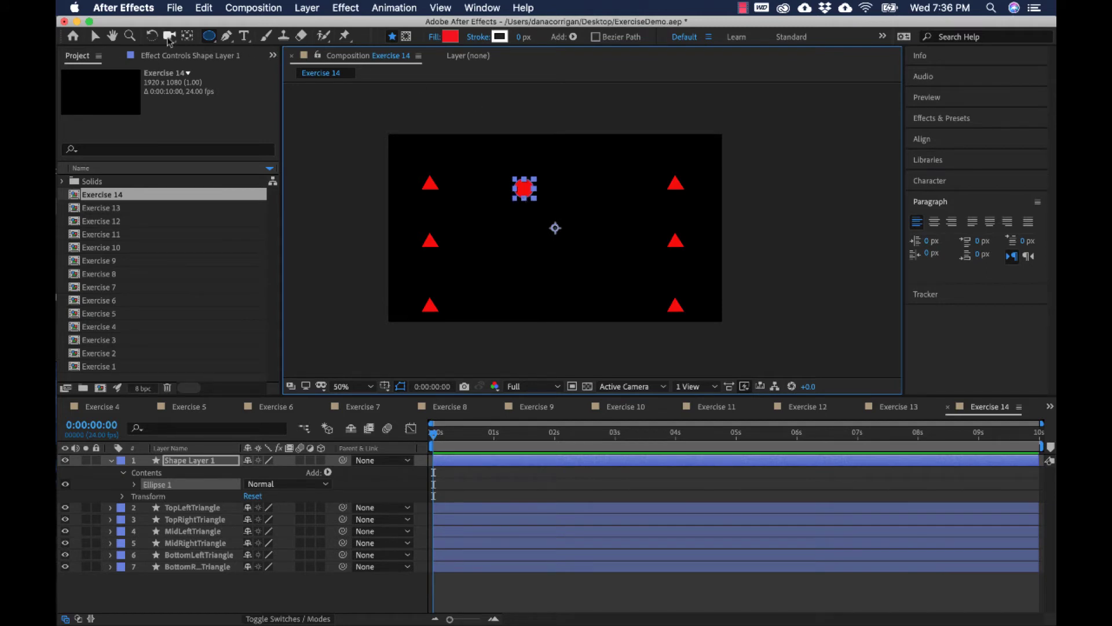
{"action": "left_click", "coordinate": [186, 36]}
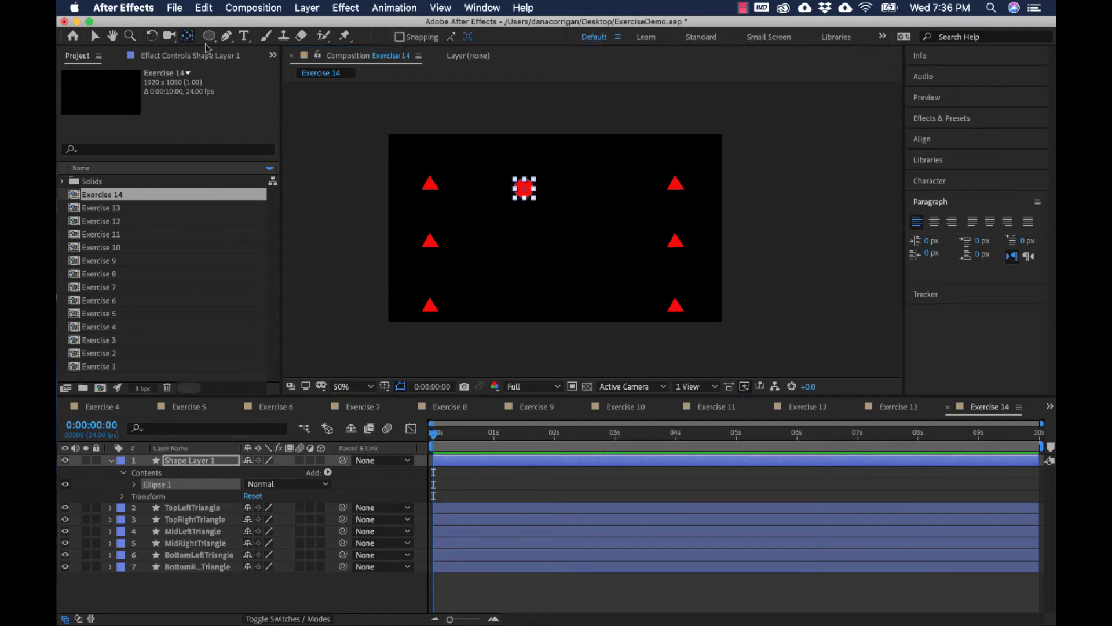
{"action": "left_click", "coordinate": [530, 199]}
{"action": "left_click", "coordinate": [530, 199]}
{"action": "left_click_drag", "start_coordinate": [556, 229], "coordinate": [612, 324]}
{"action": "key", "text": "period"}
{"action": "key", "text": "period"}
{"action": "left_click_drag", "start_coordinate": [454, 212], "coordinate": [454, 204]}
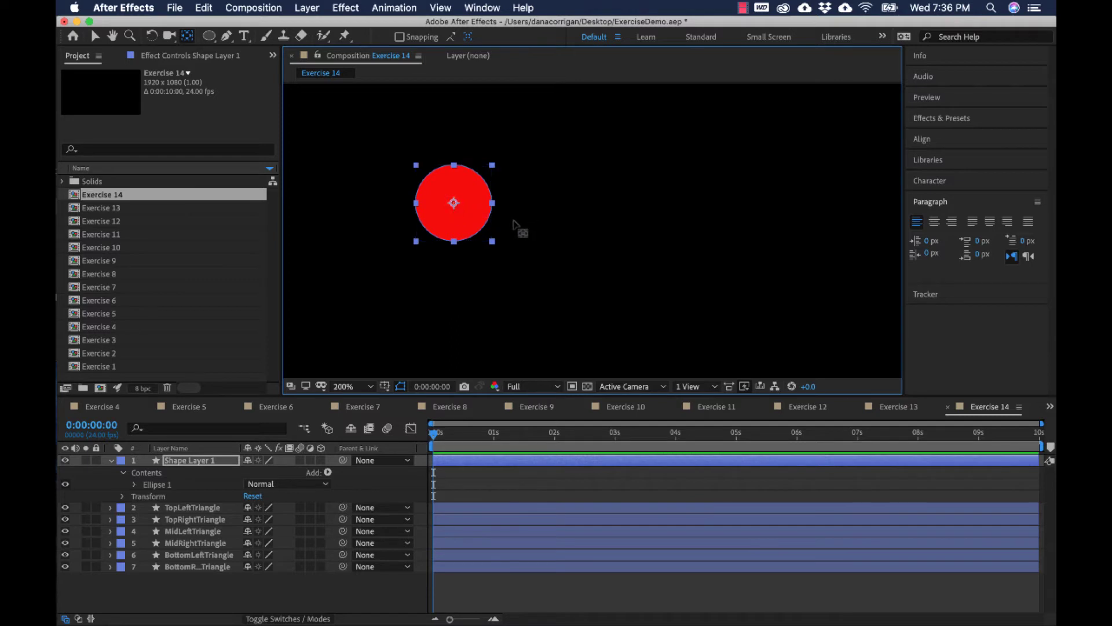
{"action": "key", "text": "comma"}
{"action": "key", "text": "comma"}
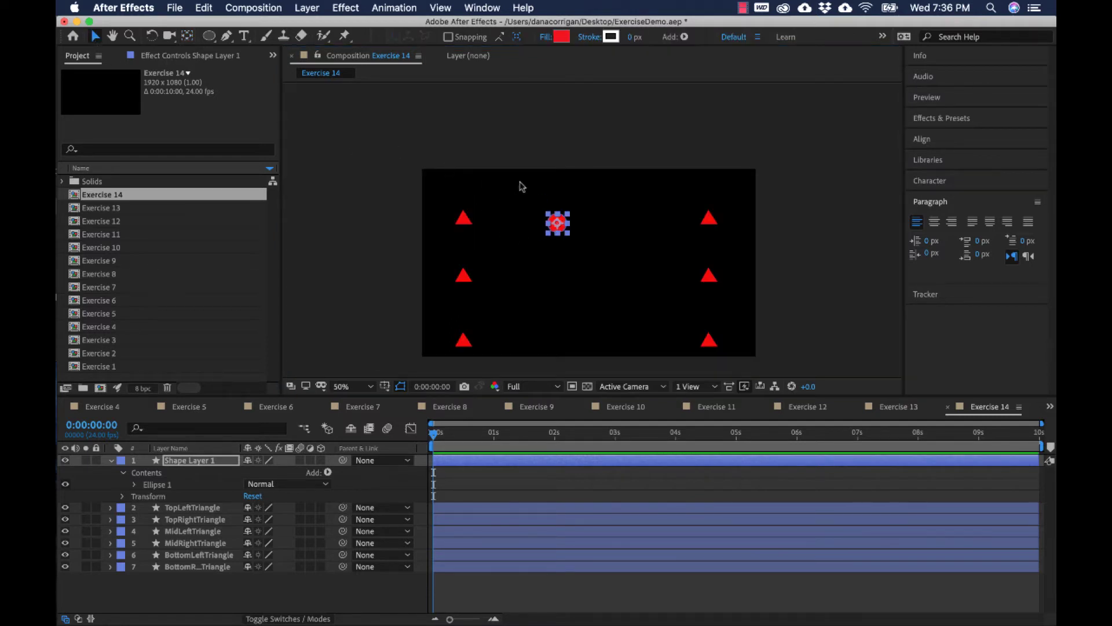
Place the circle above the top-left triangle and duplicate it twice, positioning the copies above the middle-left and bottom-left triangles.
{"action": "left_click", "coordinate": [521, 186]}
{"action": "left_click_drag", "start_coordinate": [557, 223], "coordinate": [464, 323]}
{"action": "key", "text": "super+d"}
{"action": "key", "text": "super+d"}
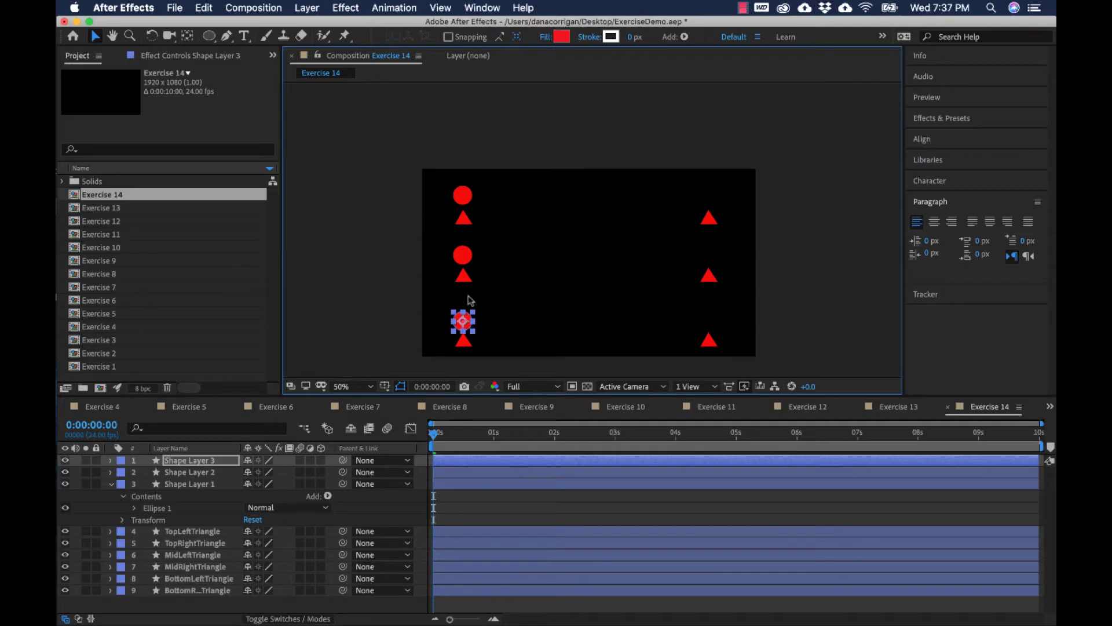
Fine-tune the vertical positions of the middle and bottom circles above their triangles.
{"action": "left_click", "coordinate": [467, 258]}
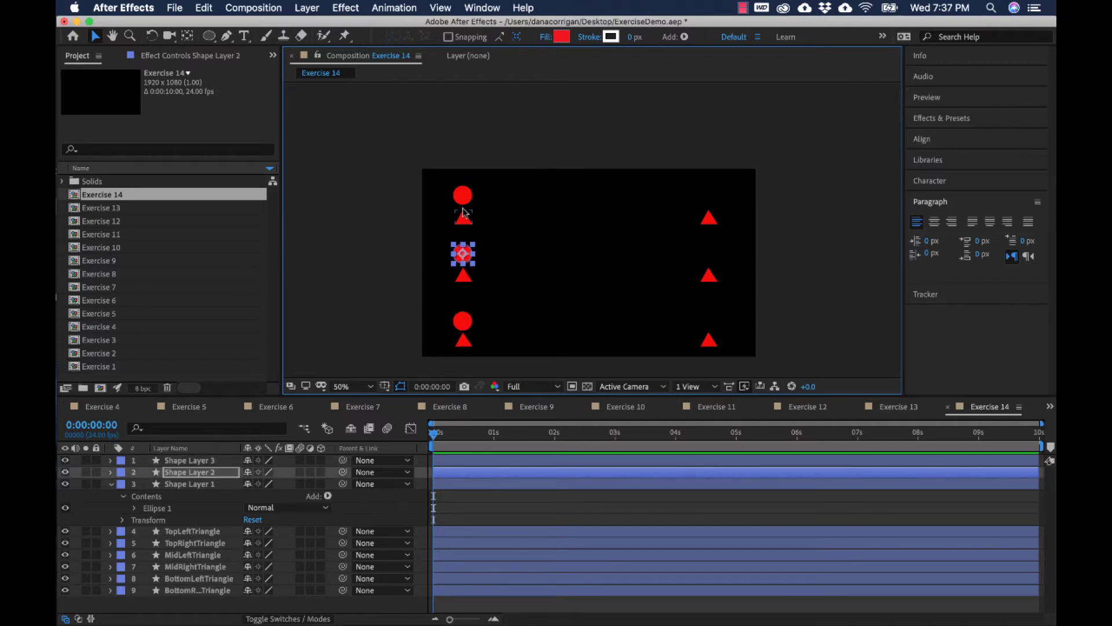
{"action": "left_click", "coordinate": [415, 174]}
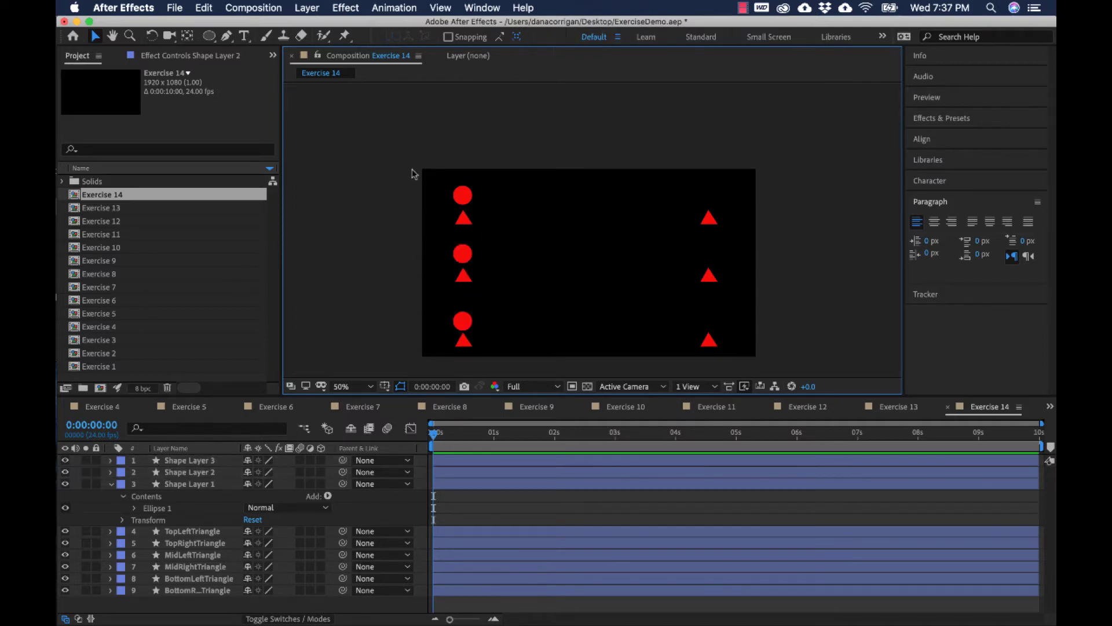
{"action": "left_click", "coordinate": [470, 253]}
{"action": "key", "text": "Return"}
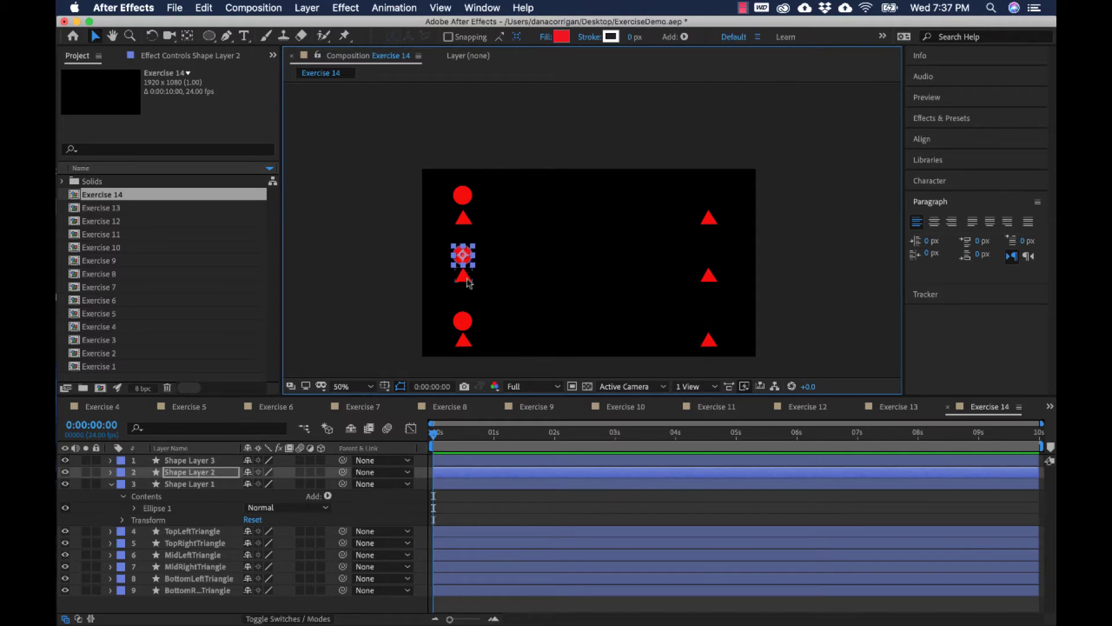
{"action": "left_click", "coordinate": [466, 322]}
{"action": "key", "text": "Return"}
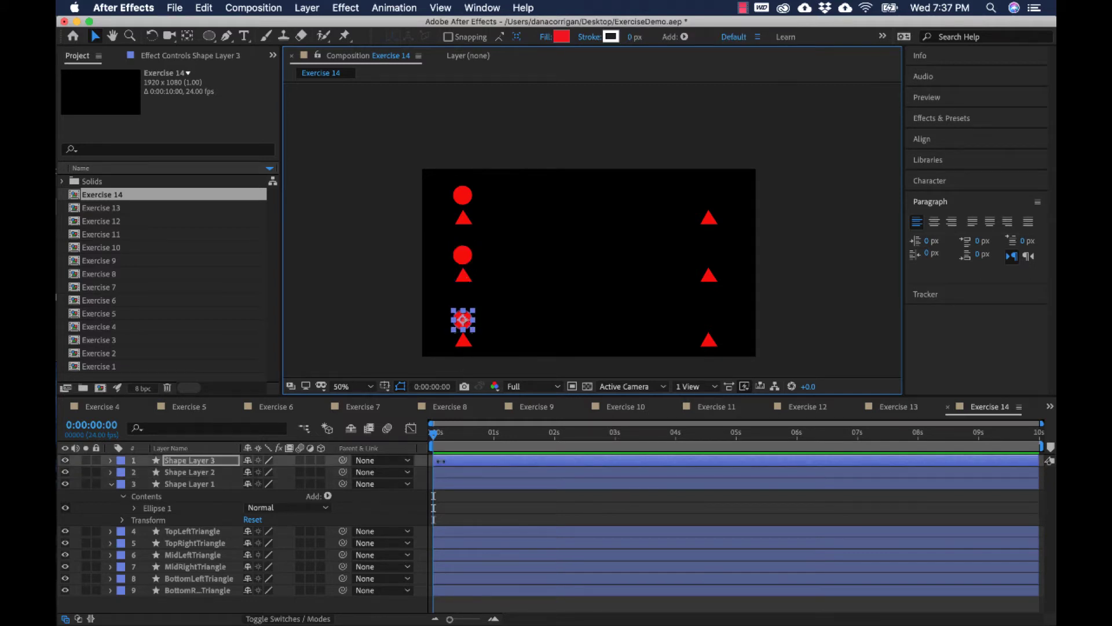
Rename the three circle layers Ball 1, Ball 2 and Ball 3, from the top circle in the frame to the bottom one.
{"action": "left_click", "coordinate": [202, 485]}
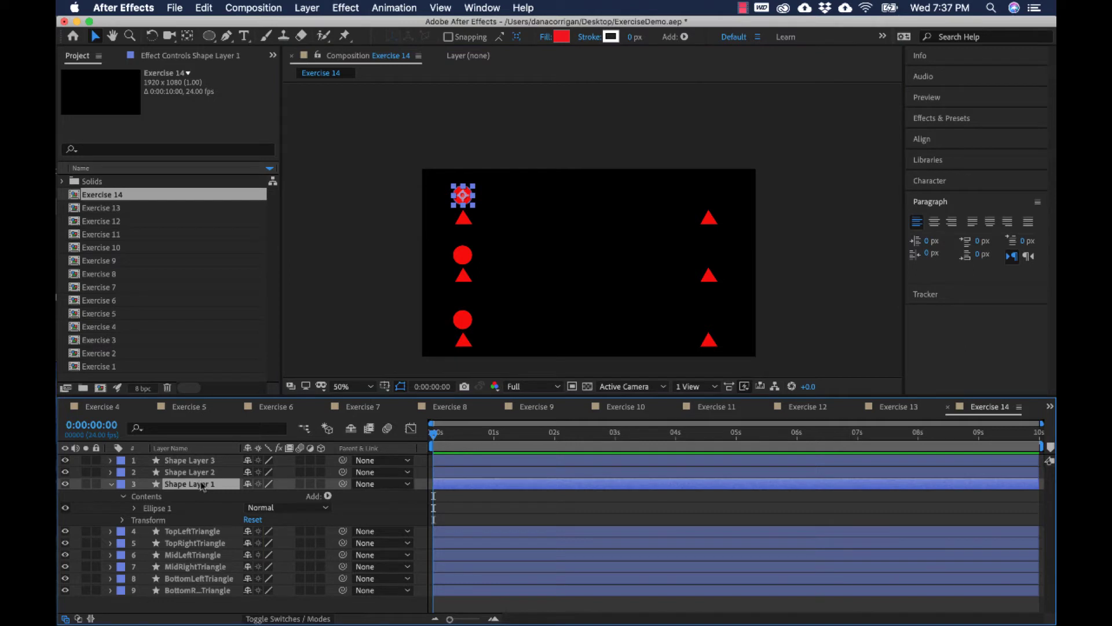
{"action": "key", "text": "Return"}
{"action": "type", "text": "Ball 1"}
{"action": "key", "text": "Return"}
{"action": "left_click", "coordinate": [207, 473]}
{"action": "key", "text": "Return"}
{"action": "type", "text": "Ball"}
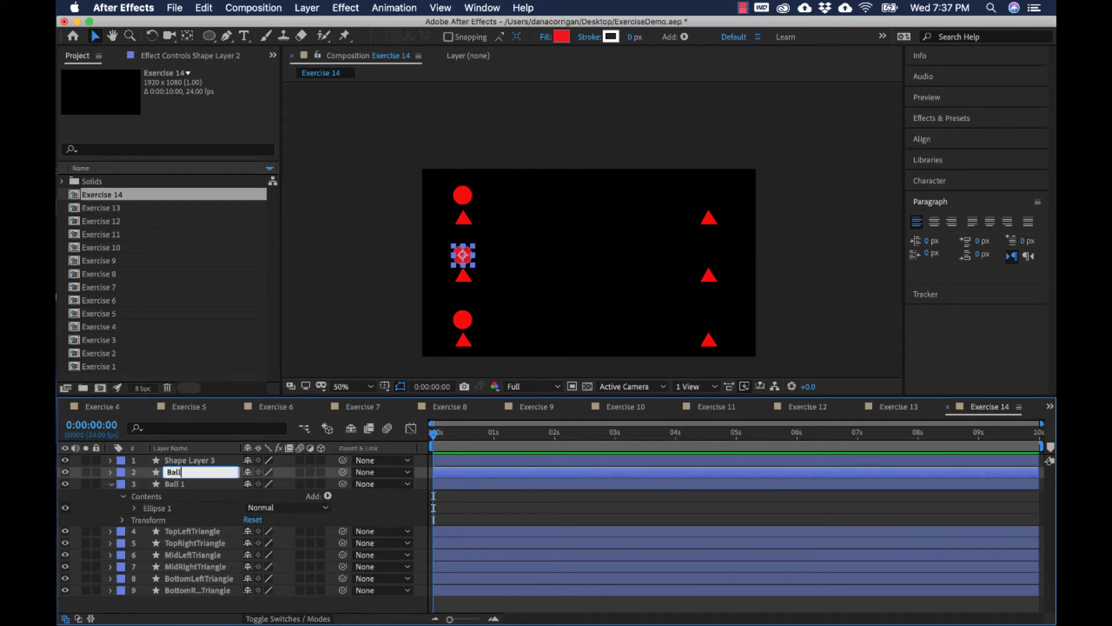
{"action": "type", "text": " 2"}
{"action": "key", "text": "Return"}
{"action": "left_click", "coordinate": [202, 462]}
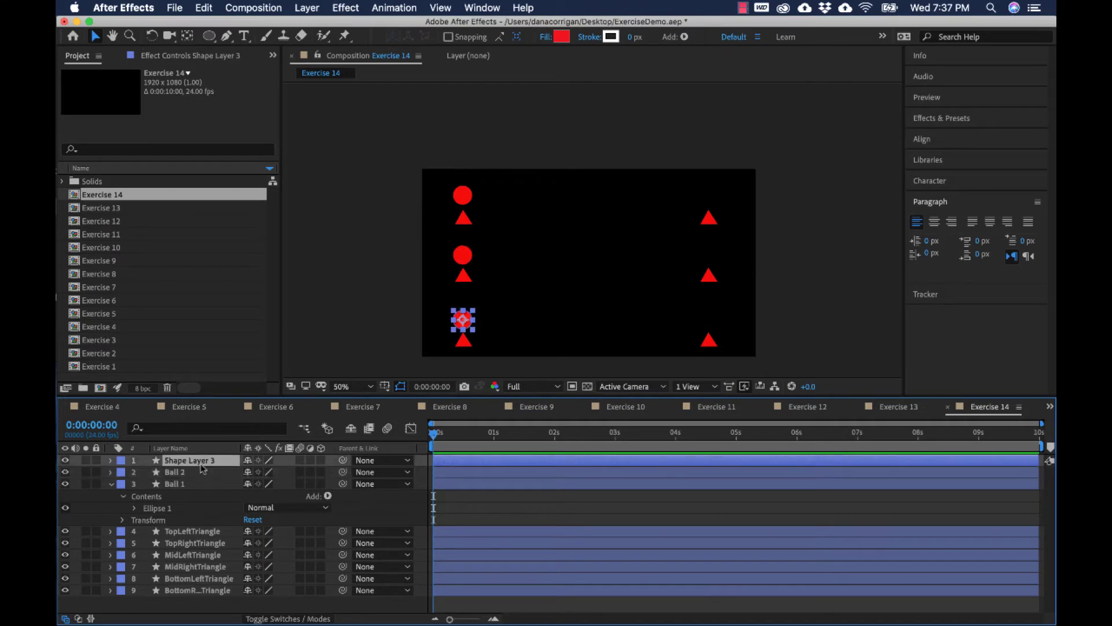
{"action": "key", "text": "Return"}
{"action": "type", "text": "Ball 3"}
{"action": "key", "text": "Return"}
Reorder the ball layers so that Ball 1, Ball 2 and Ball 3 follow each other from the top of the stack.
{"action": "left_click", "coordinate": [186, 485]}
{"action": "left_click_drag", "start_coordinate": [180, 484], "coordinate": [181, 459]}
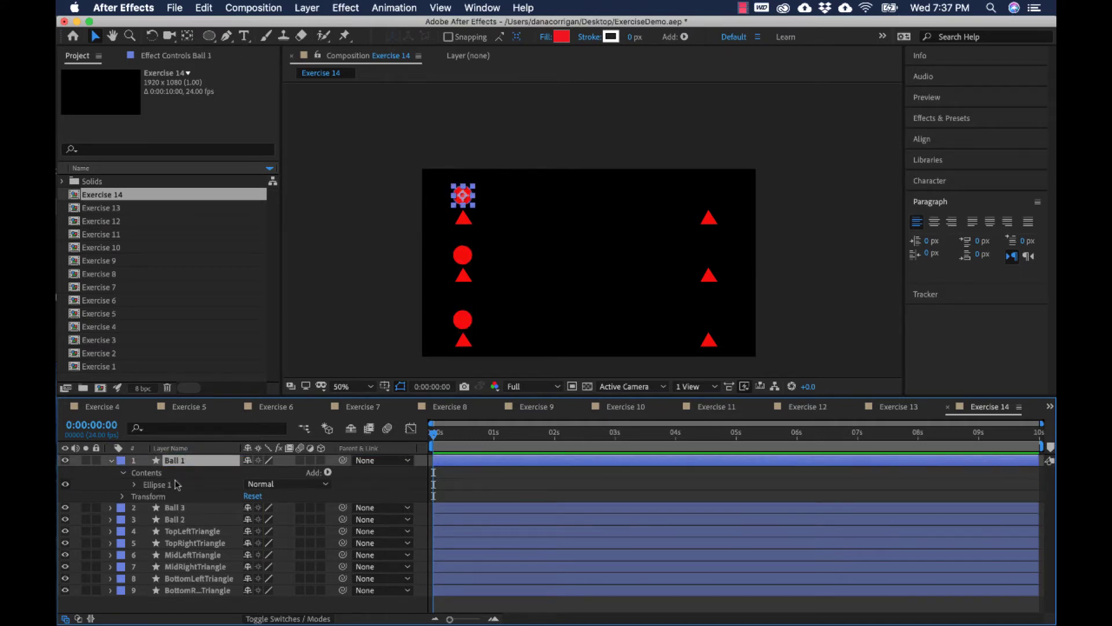
{"action": "left_click_drag", "start_coordinate": [178, 517], "coordinate": [176, 503]}
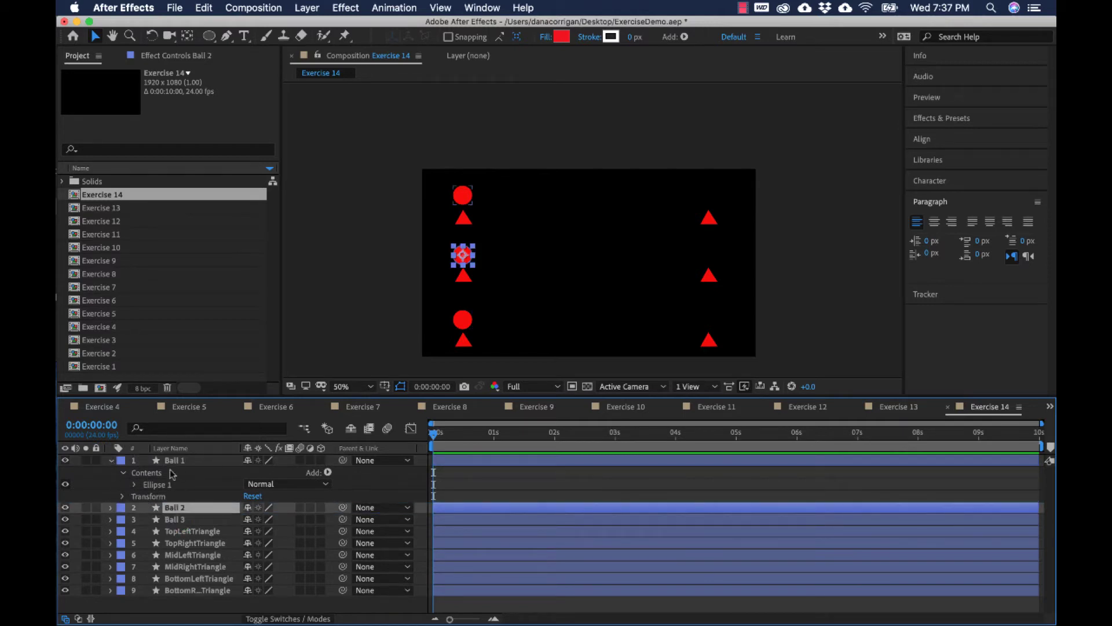
Show Ball 1's Transform properties and start its Position animation with a keyframe at 0:00:00:06.
{"action": "left_click", "coordinate": [125, 473]}
{"action": "left_click", "coordinate": [123, 485]}
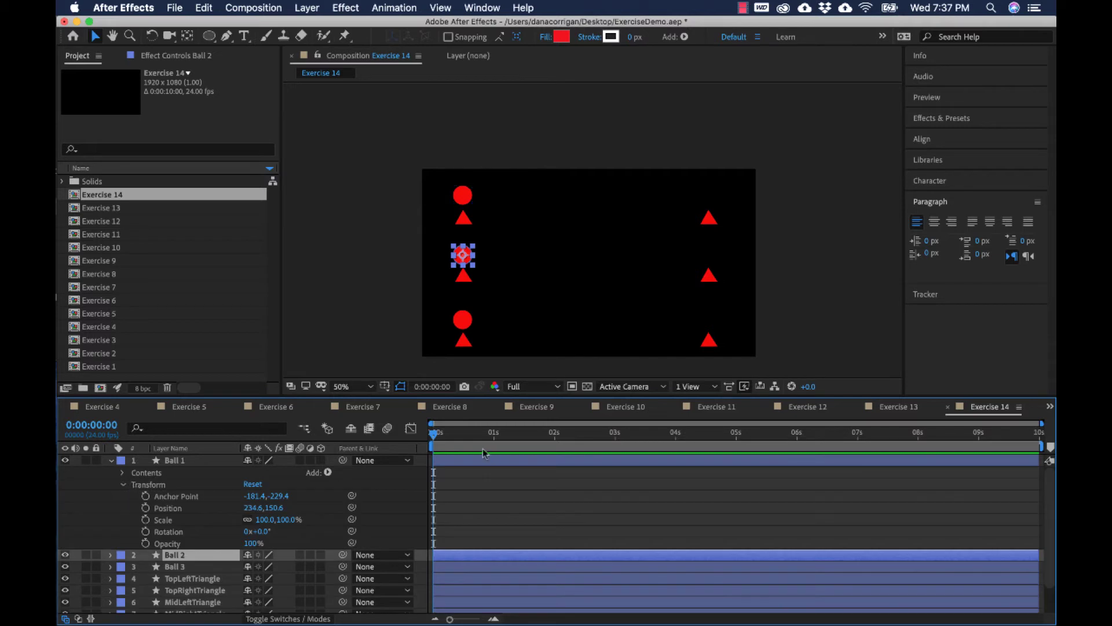
{"action": "left_click_drag", "start_coordinate": [435, 439], "coordinate": [450, 439]}
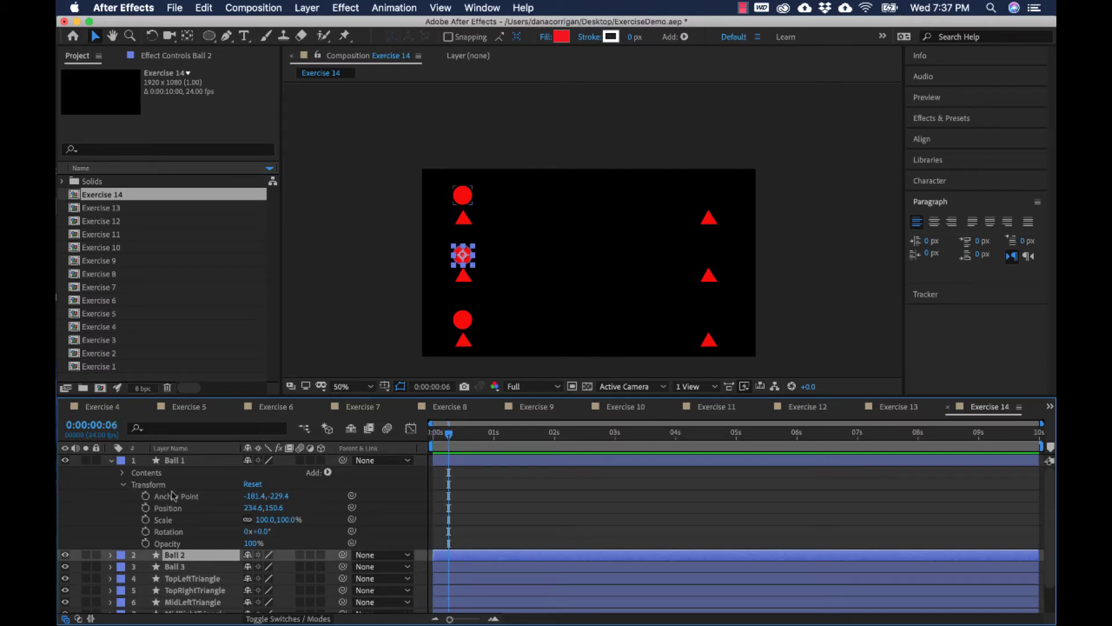
{"action": "left_click", "coordinate": [145, 508]}
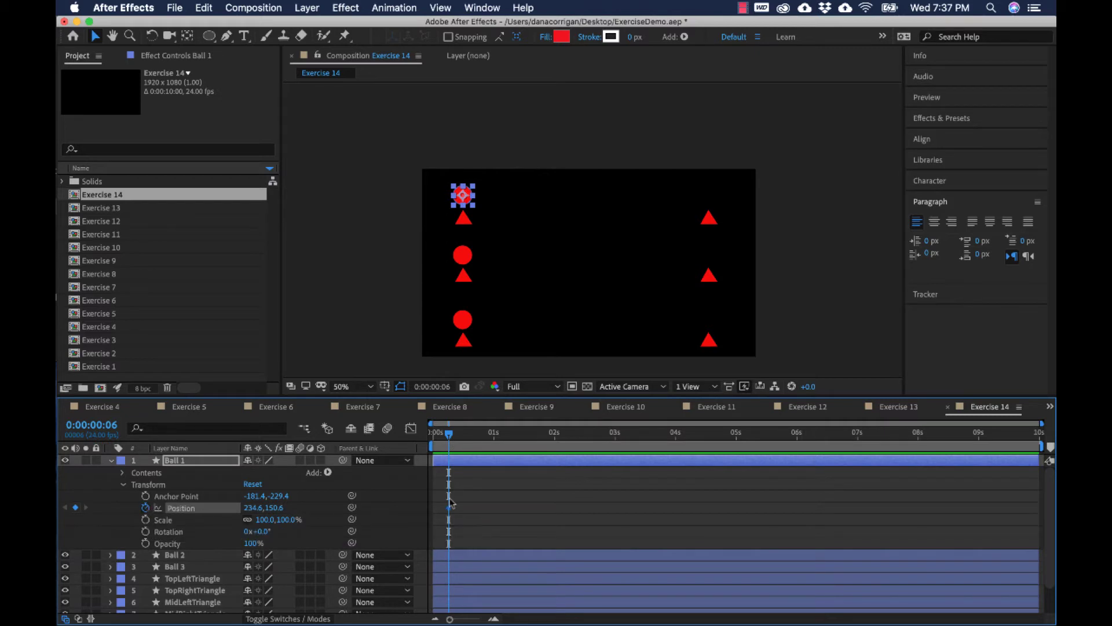
Keyframe Ball 1 moved left to X about 107 at 0:00:00:14 and above the top-right triangle, X about 1643, at 0:00:01:14.
{"action": "left_click_drag", "start_coordinate": [450, 438], "coordinate": [466, 440]}
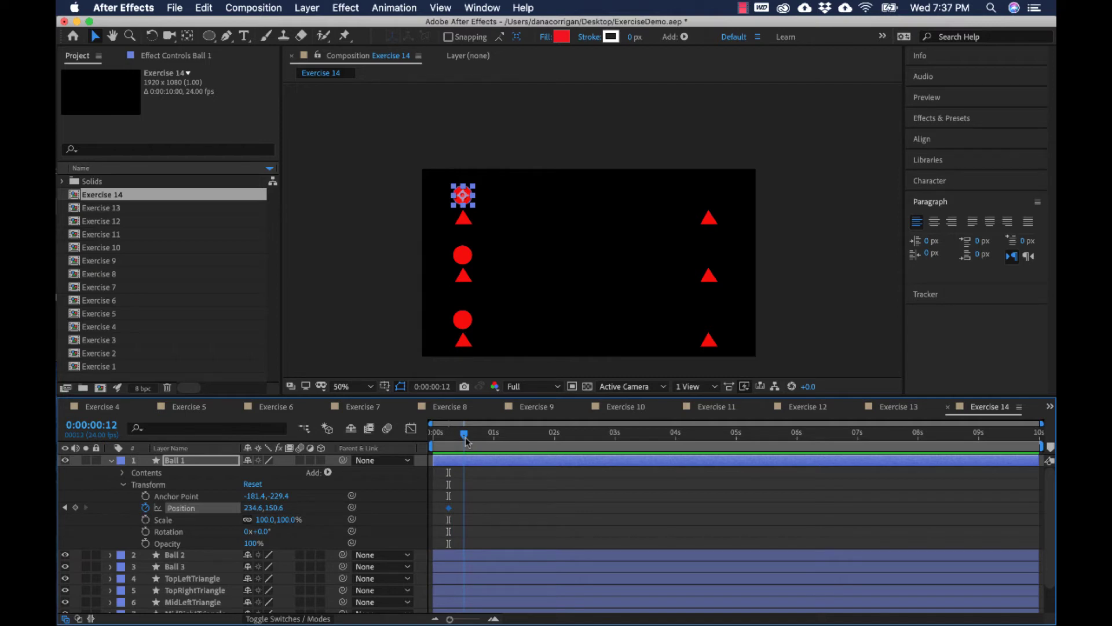
{"action": "left_click_drag", "start_coordinate": [466, 440], "coordinate": [471, 442]}
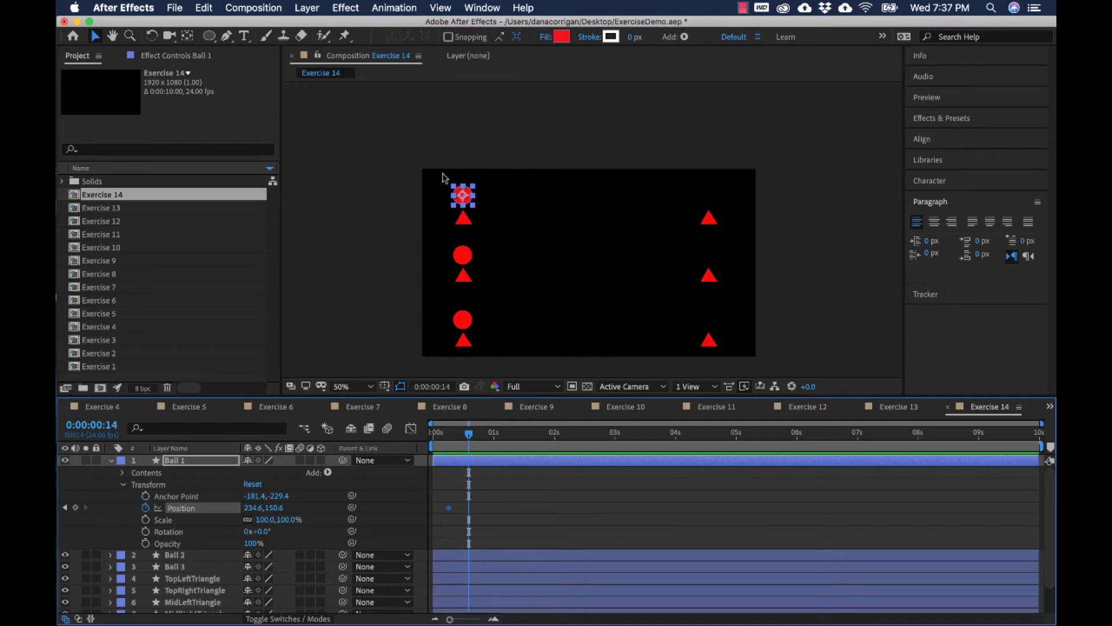
{"action": "left_click_drag", "start_coordinate": [463, 197], "coordinate": [442, 195]}
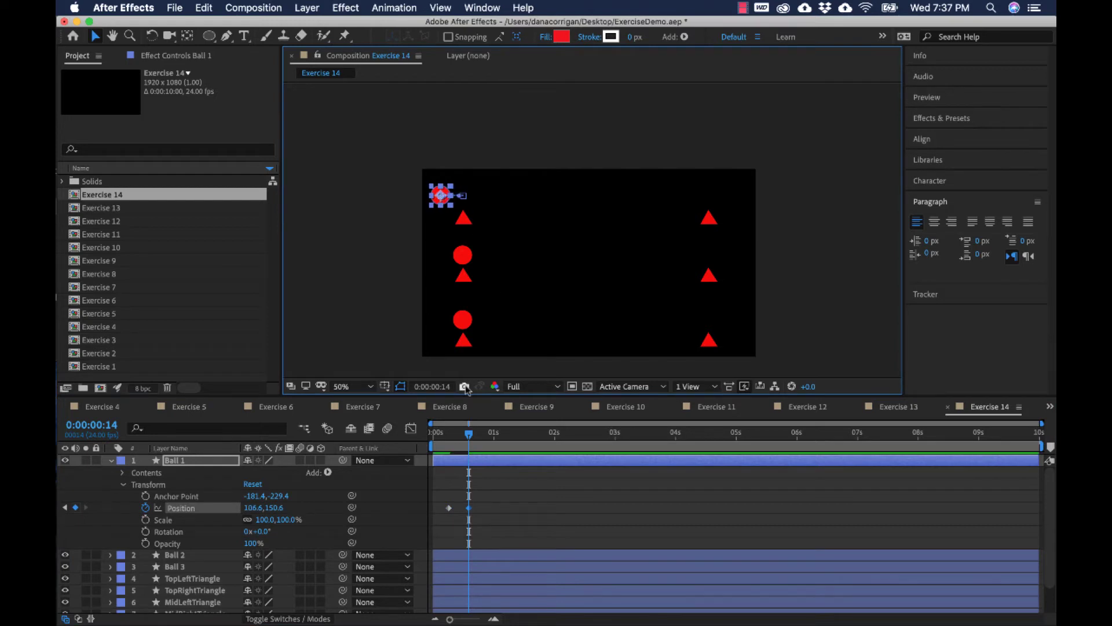
{"action": "left_click", "coordinate": [469, 434]}
{"action": "left_click_drag", "start_coordinate": [469, 436], "coordinate": [528, 445]}
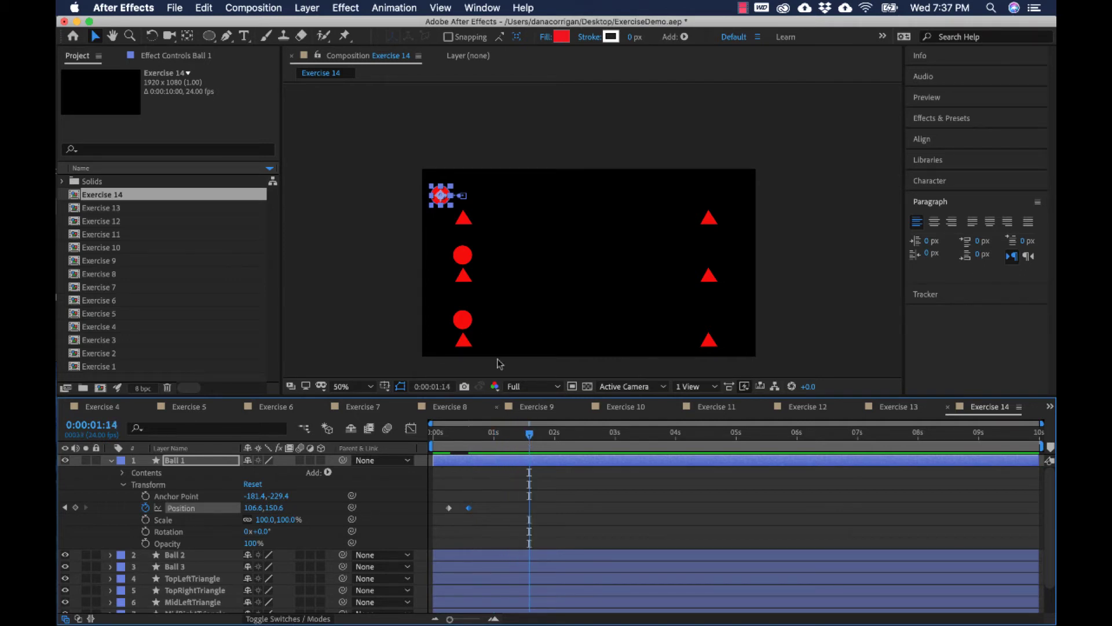
{"action": "left_click_drag", "start_coordinate": [441, 197], "coordinate": [709, 218]}
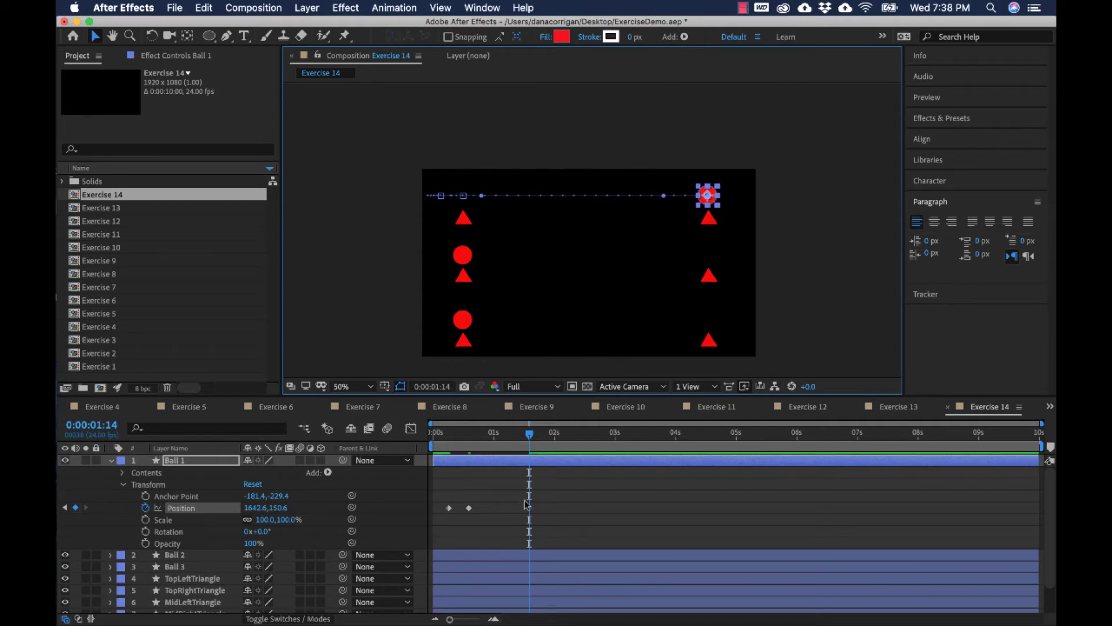
Apply Easy Ease In to Ball 1's Position keyframe at 0:00:01:14.
{"action": "right_click", "coordinate": [529, 508]}
{"action": "mouse_move", "coordinate": [577, 613]}
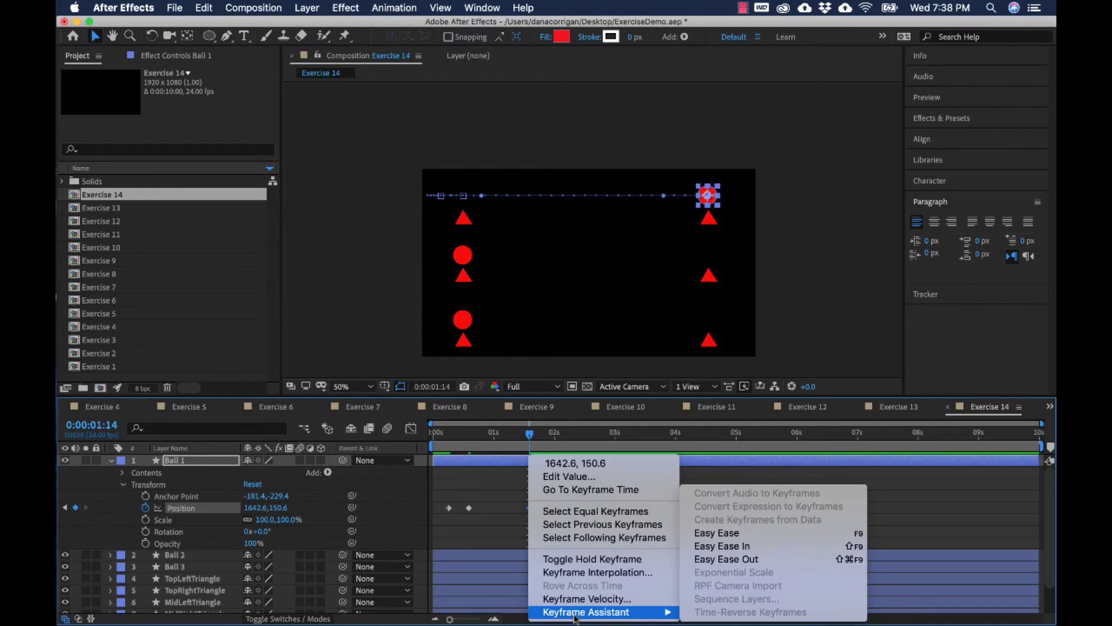
{"action": "left_click", "coordinate": [726, 547]}
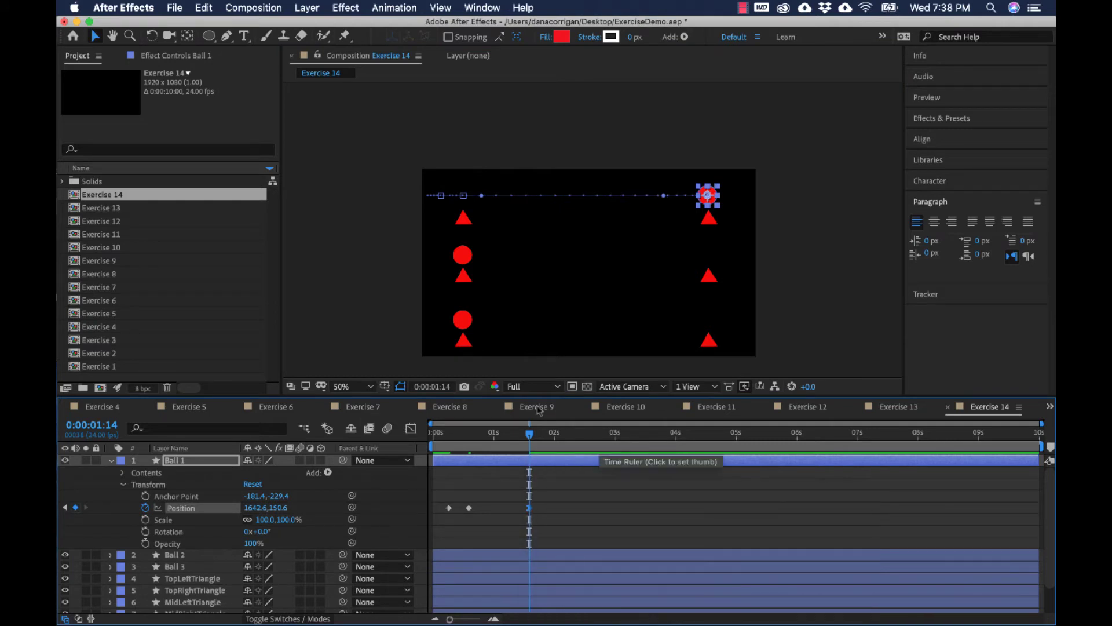
Set the spatial interpolation of Ball 1's Position keyframe at 0:00:00:14 to Linear.
{"action": "left_click", "coordinate": [440, 196]}
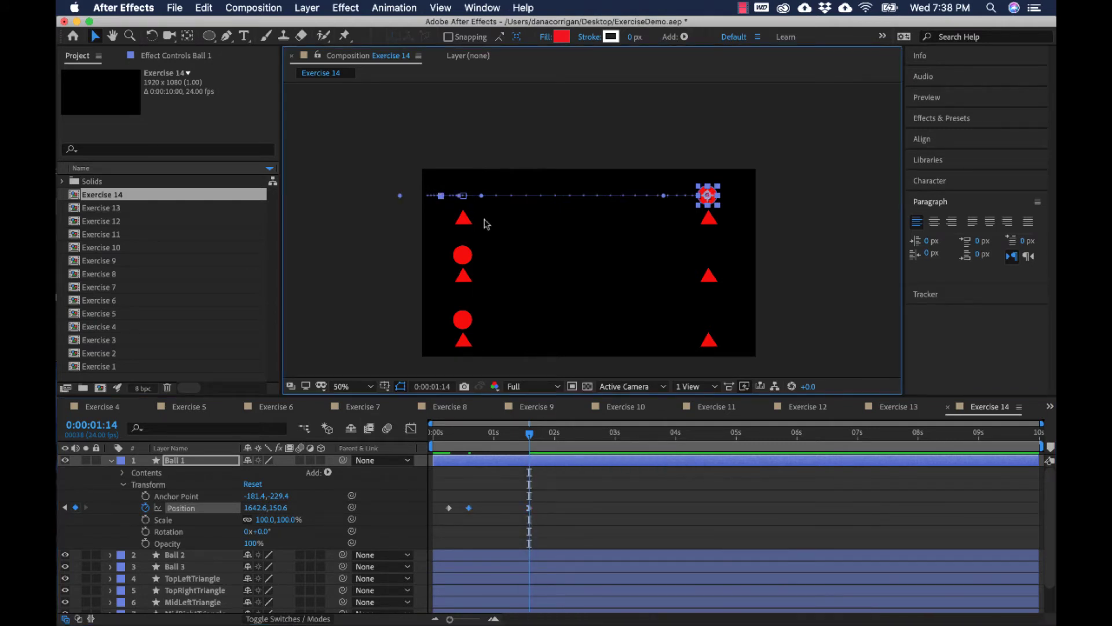
{"action": "left_click_drag", "start_coordinate": [455, 444], "coordinate": [469, 446]}
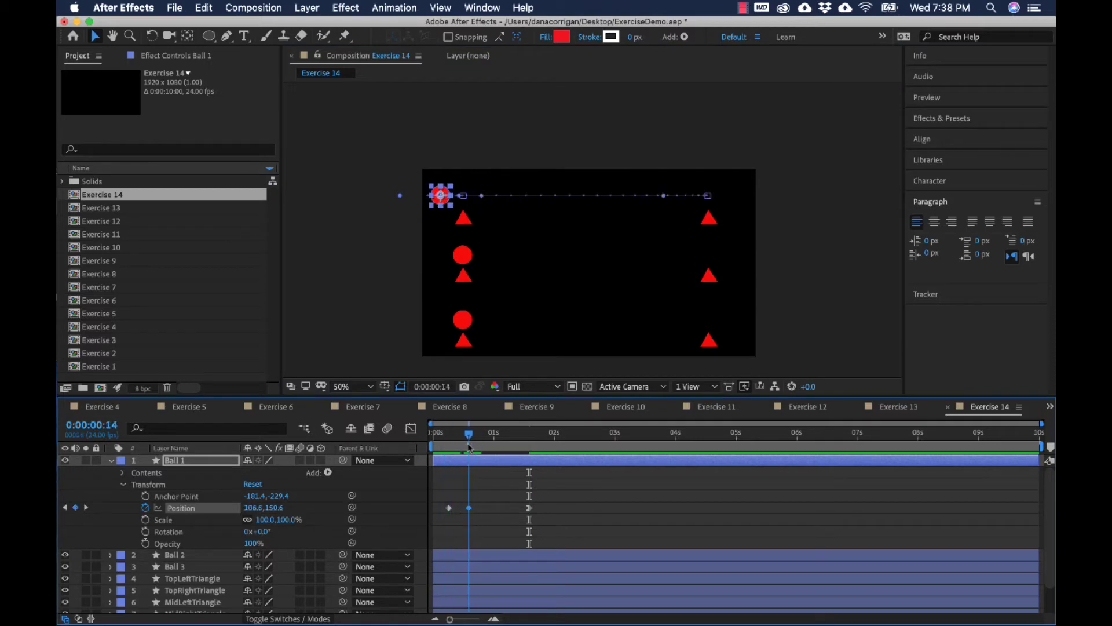
{"action": "right_click", "coordinate": [469, 509]}
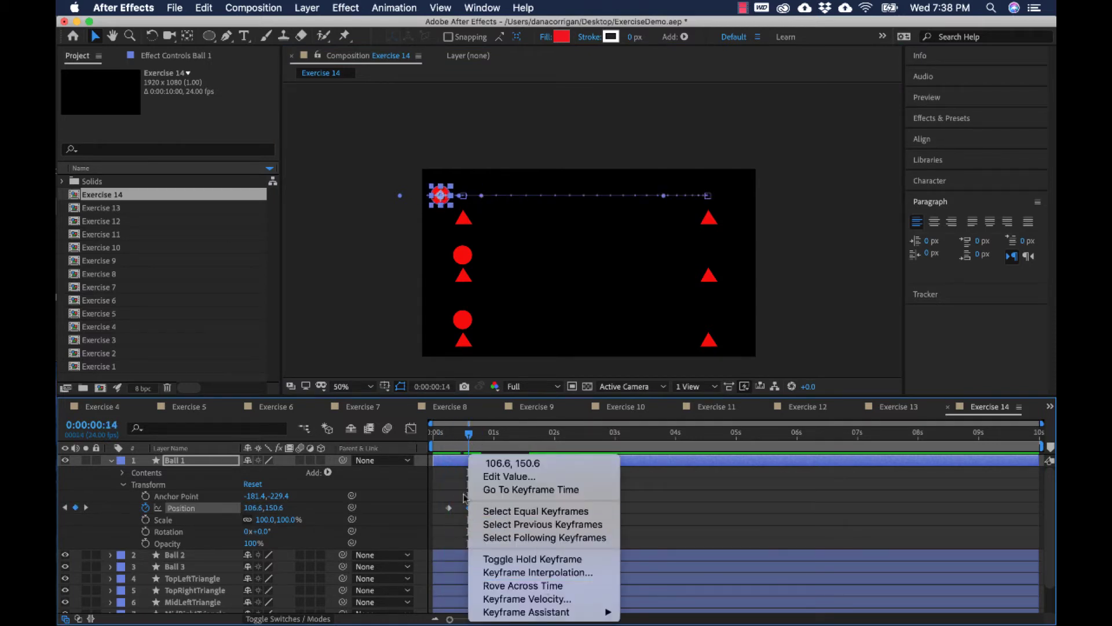
{"action": "left_click", "coordinate": [465, 510]}
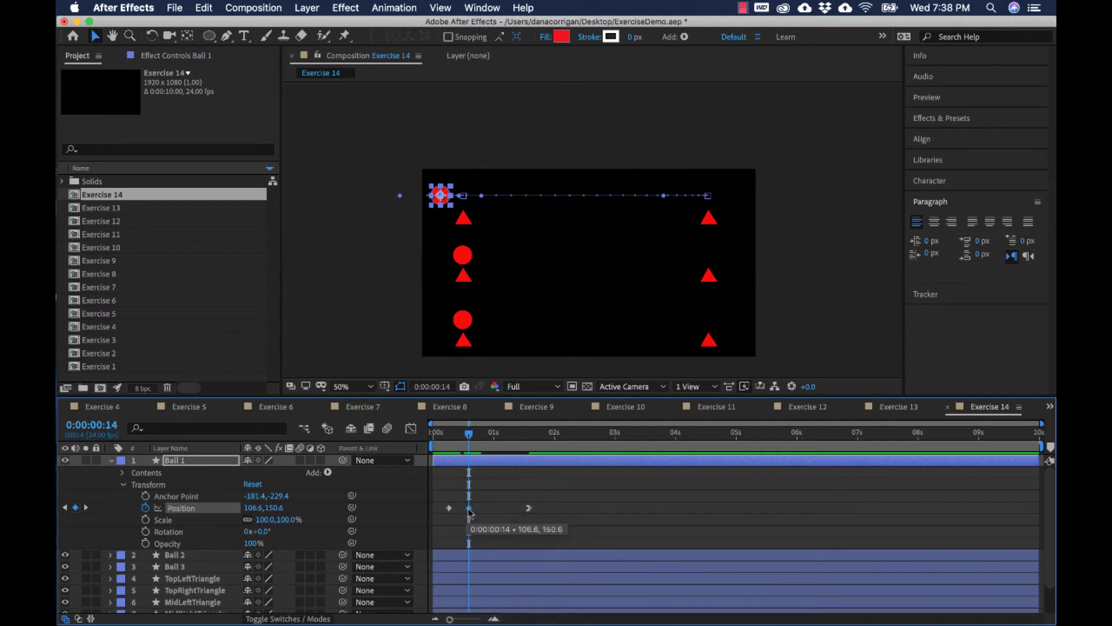
{"action": "right_click", "coordinate": [468, 510]}
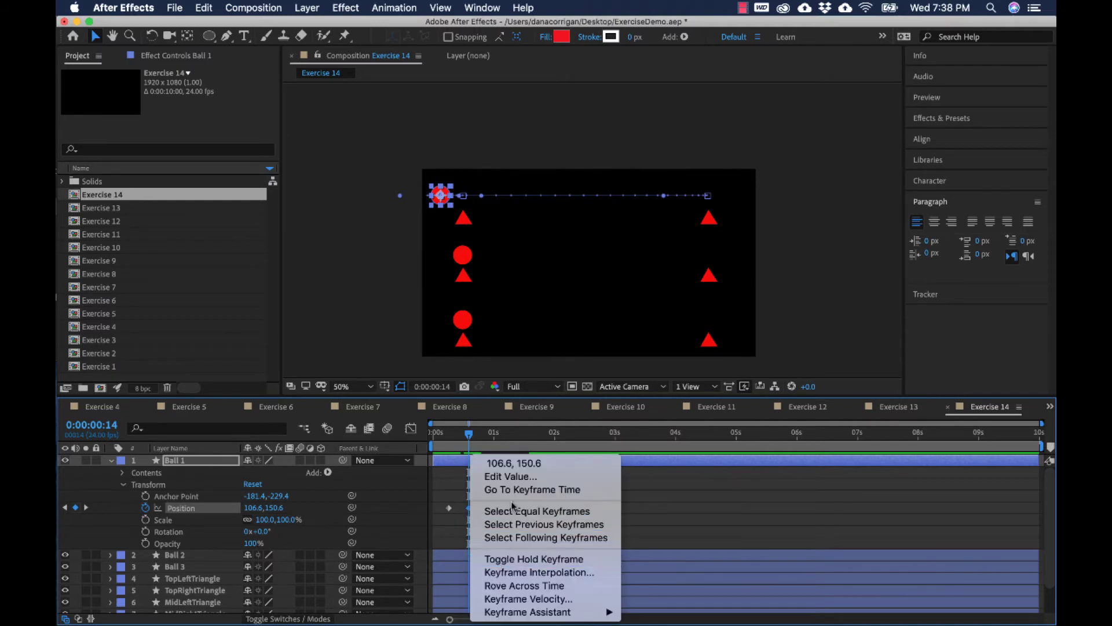
{"action": "left_click", "coordinate": [518, 573]}
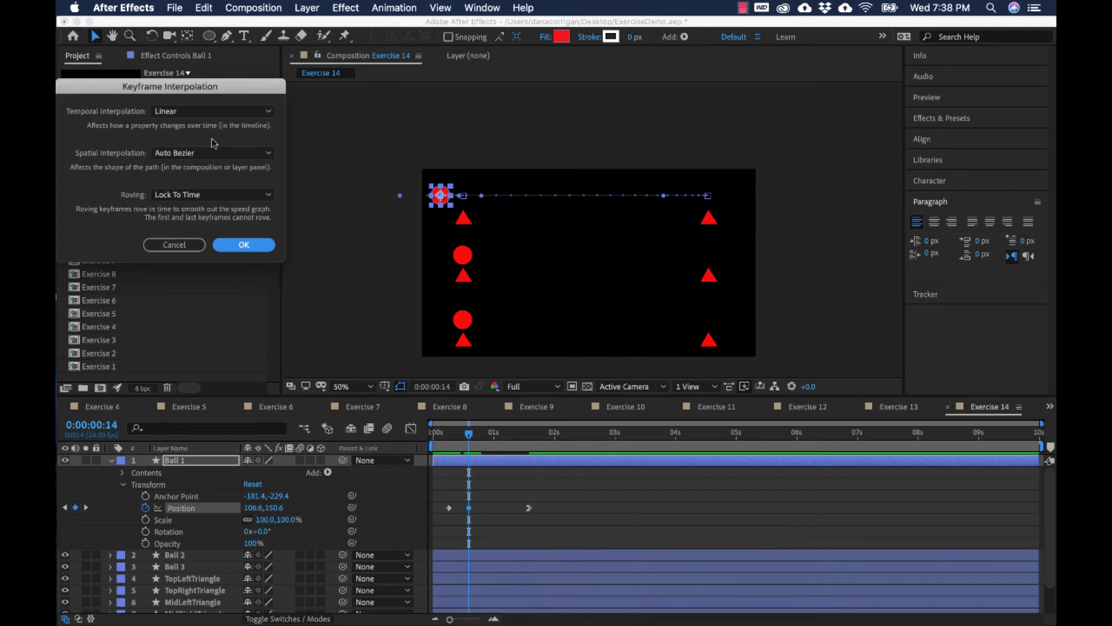
{"action": "left_click", "coordinate": [173, 153]}
{"action": "left_click", "coordinate": [174, 180]}
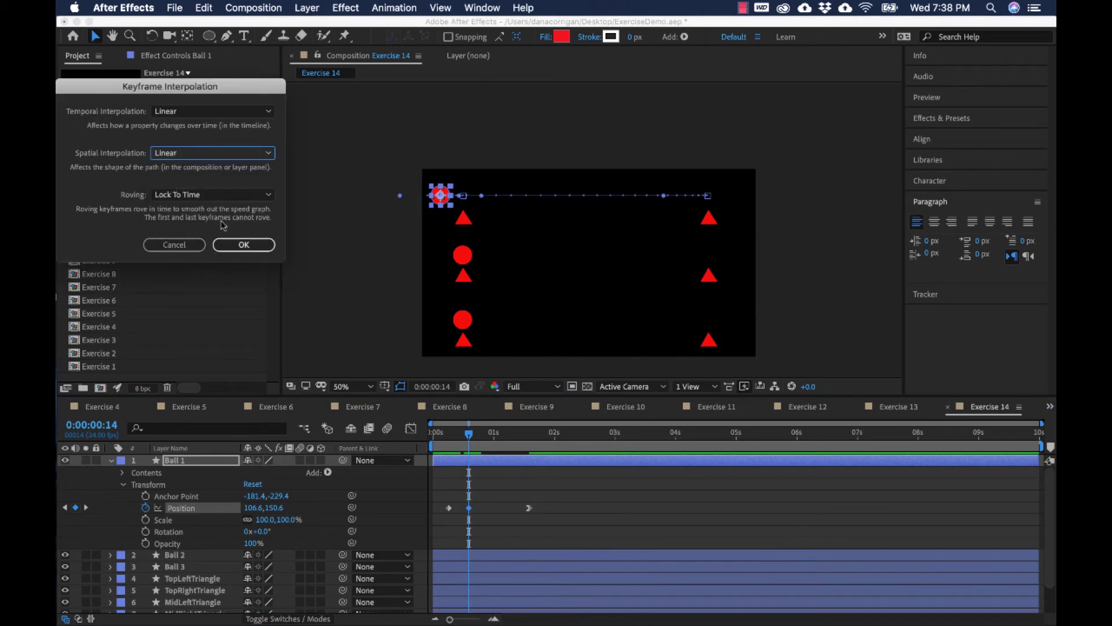
{"action": "left_click", "coordinate": [239, 244]}
Play Ball 1's animation from the start and scrub through its move to the right to examine the motion.
{"action": "left_click_drag", "start_coordinate": [466, 449], "coordinate": [444, 453]}
{"action": "key", "text": "space"}
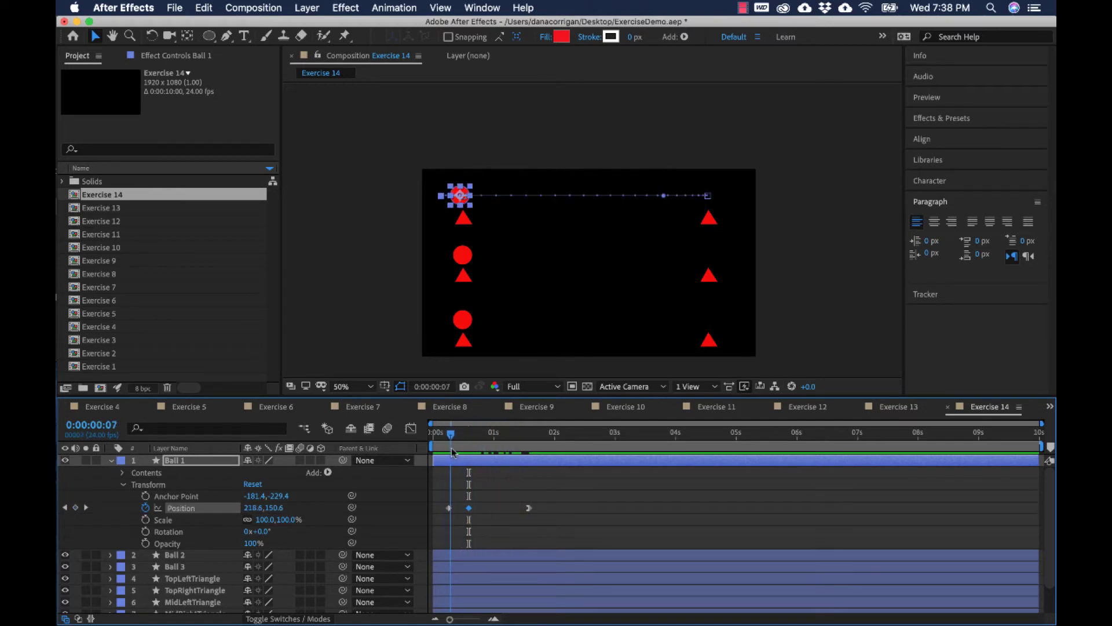
{"action": "left_click", "coordinate": [437, 451]}
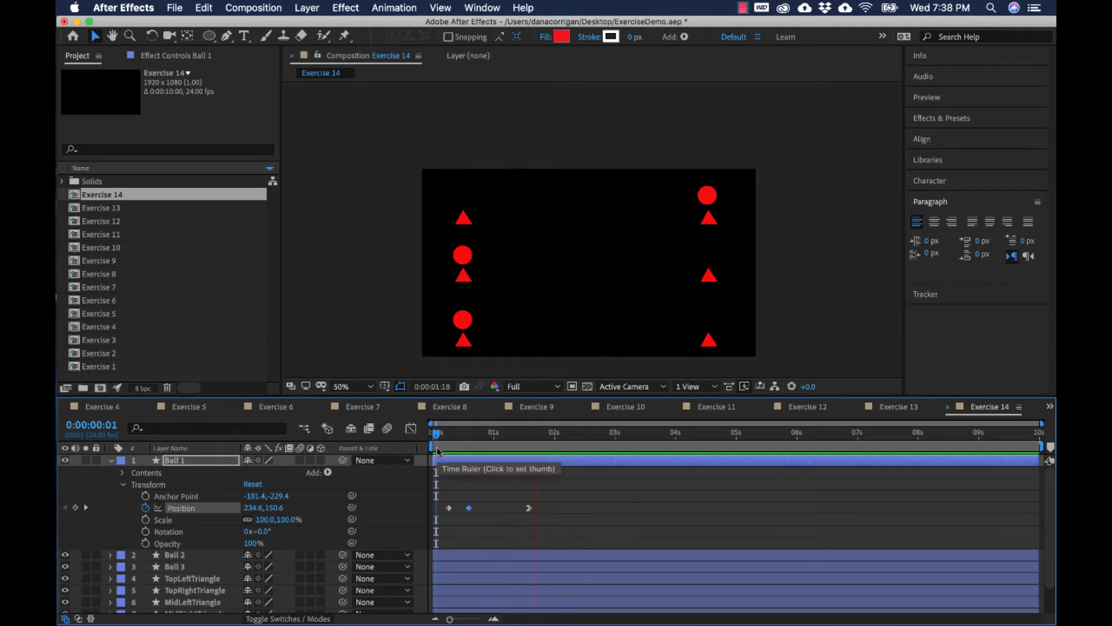
{"action": "left_click", "coordinate": [460, 444]}
{"action": "left_click_drag", "start_coordinate": [461, 444], "coordinate": [507, 438]}
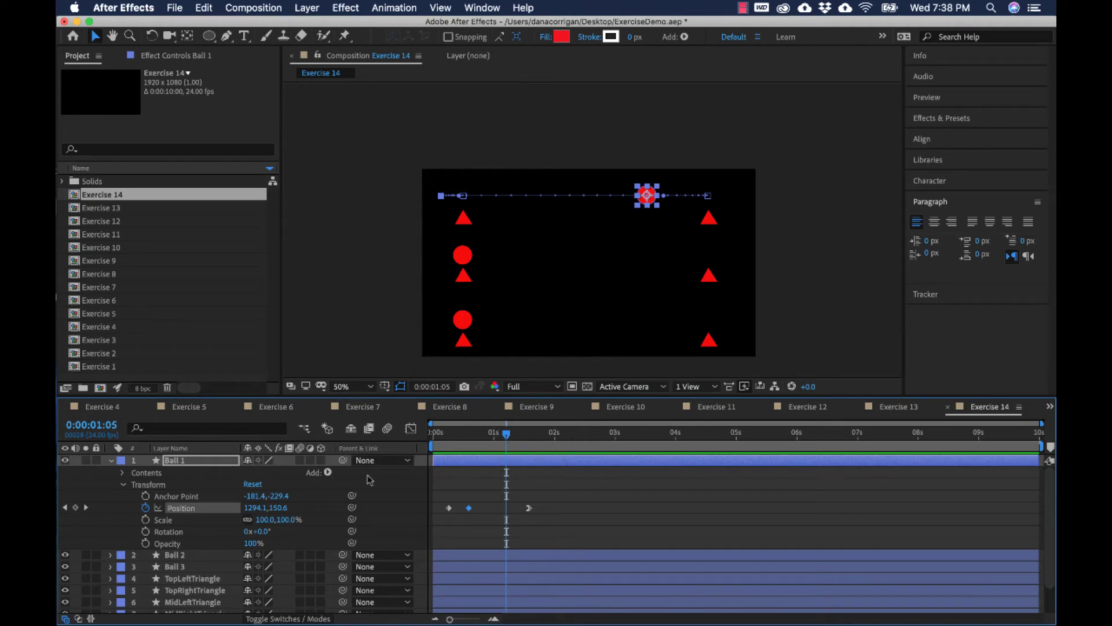
Separate Ball 1's Position dimensions in the Graph Editor, lengthen the final X Position keyframe's incoming handle for a stronger slow-down, and preview the motion.
{"action": "left_click", "coordinate": [411, 428]}
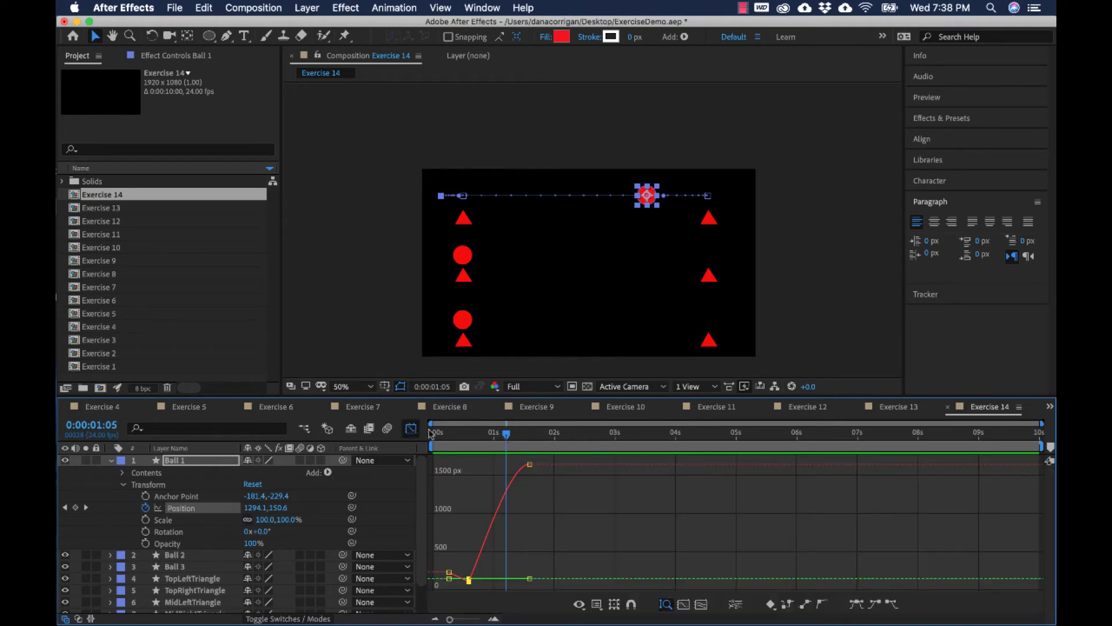
{"action": "left_click", "coordinate": [529, 465]}
{"action": "left_click", "coordinate": [736, 604]}
{"action": "mouse_move", "coordinate": [528, 485]}
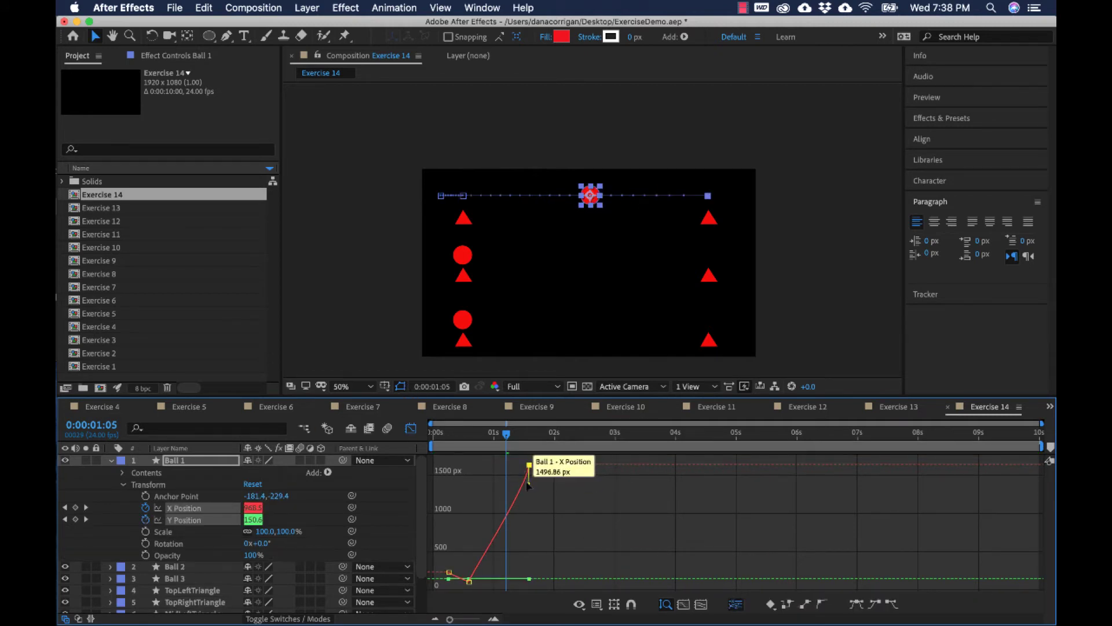
{"action": "left_click_drag", "start_coordinate": [528, 485], "coordinate": [432, 440]}
{"action": "key", "text": "space"}
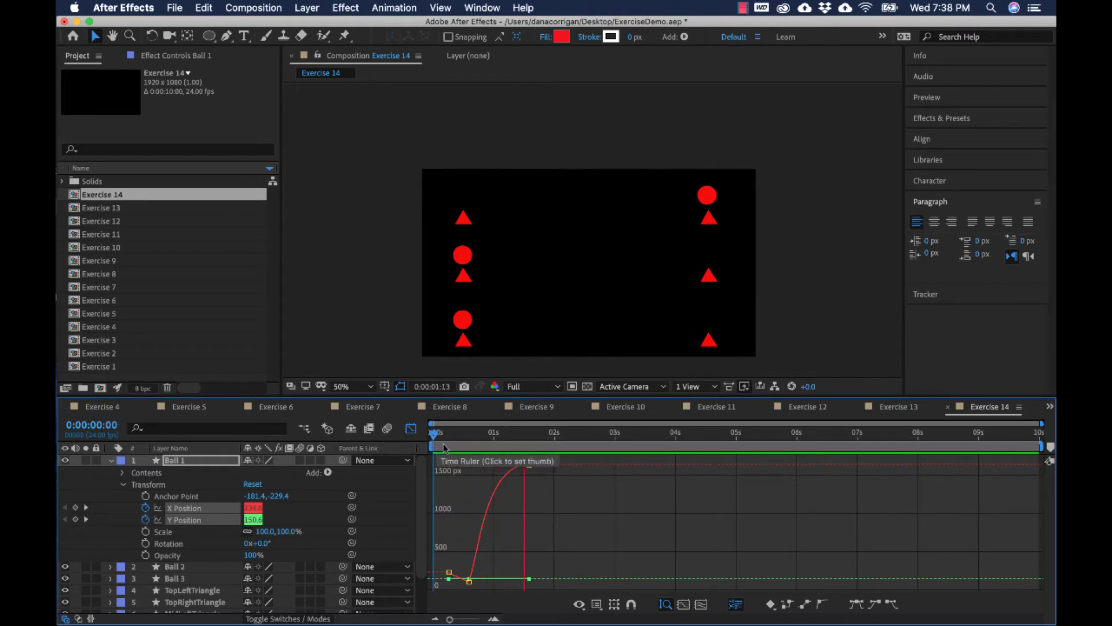
{"action": "key", "text": "space"}
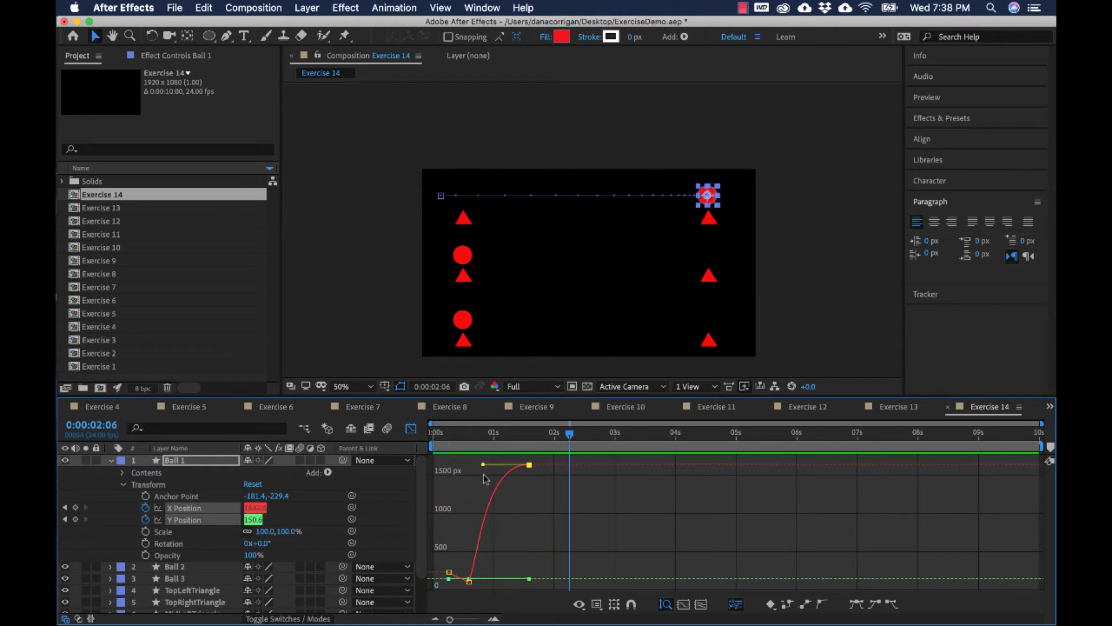
Close Ball 1's properties and the Graph Editor, and start Ball 2's Position animation with a keyframe at 0:00:02:00.
{"action": "left_click", "coordinate": [110, 460]}
{"action": "left_click", "coordinate": [173, 473]}
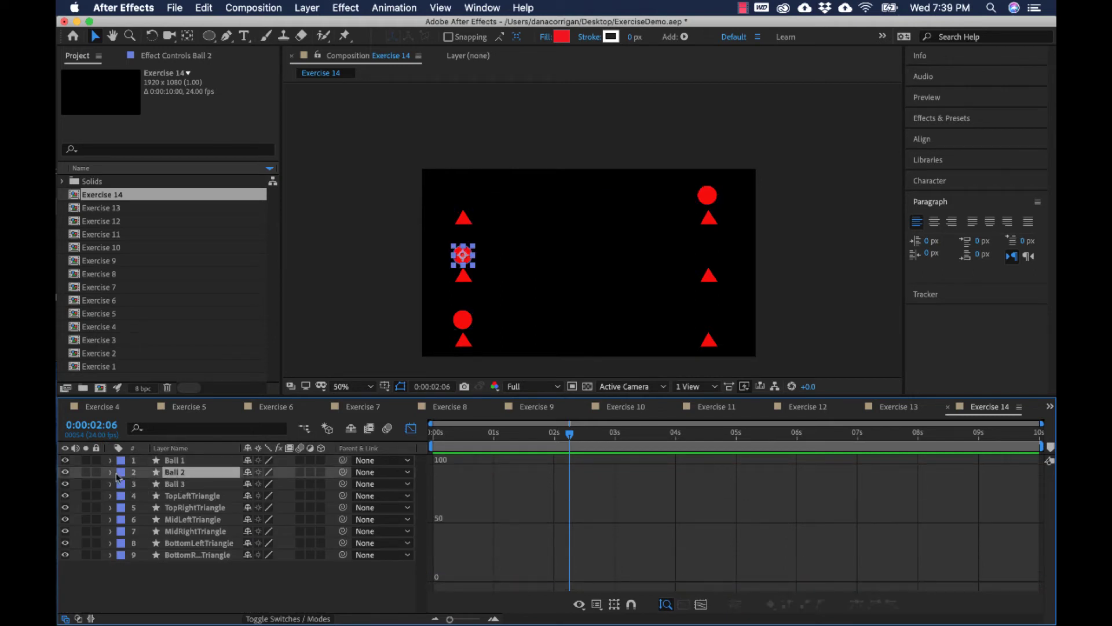
{"action": "left_click", "coordinate": [410, 428]}
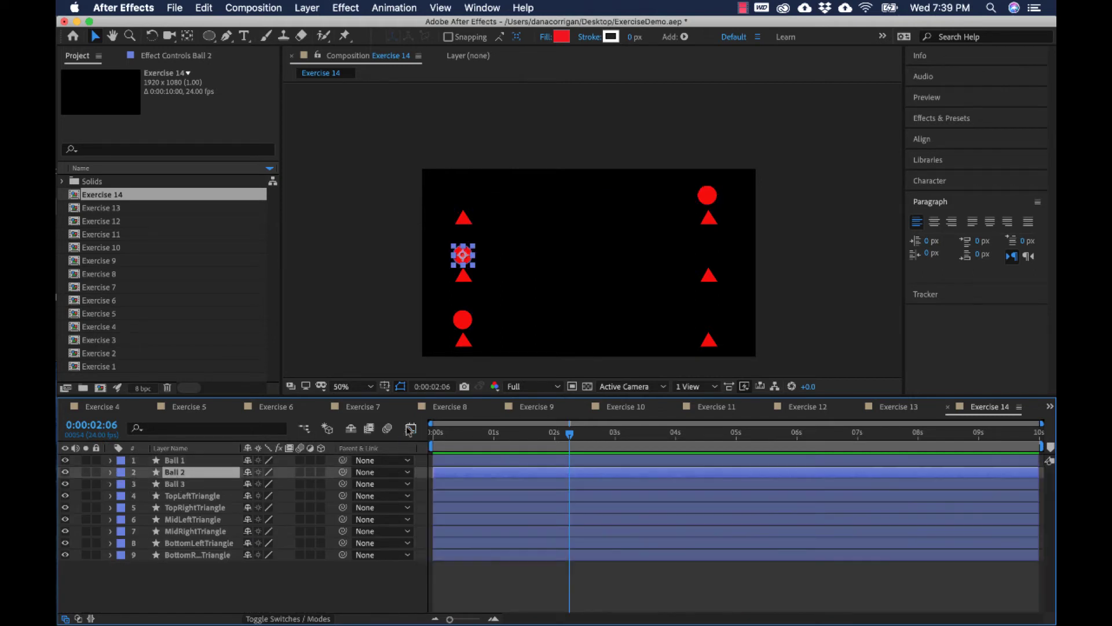
{"action": "left_click", "coordinate": [110, 472]}
{"action": "left_click_drag", "start_coordinate": [439, 443], "coordinate": [555, 446]}
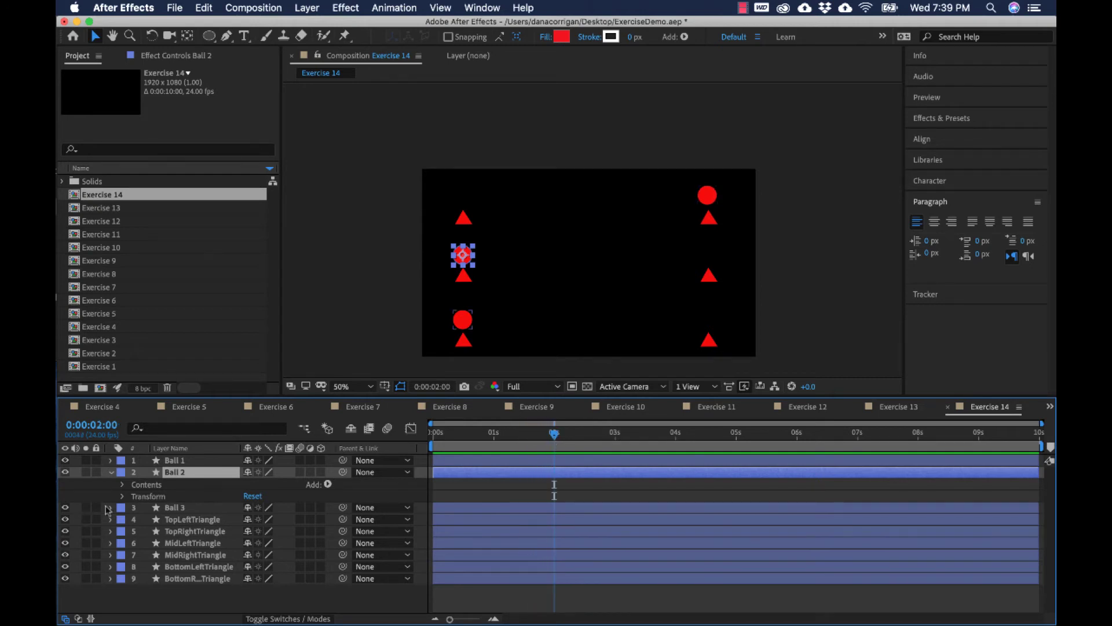
{"action": "left_click", "coordinate": [122, 496]}
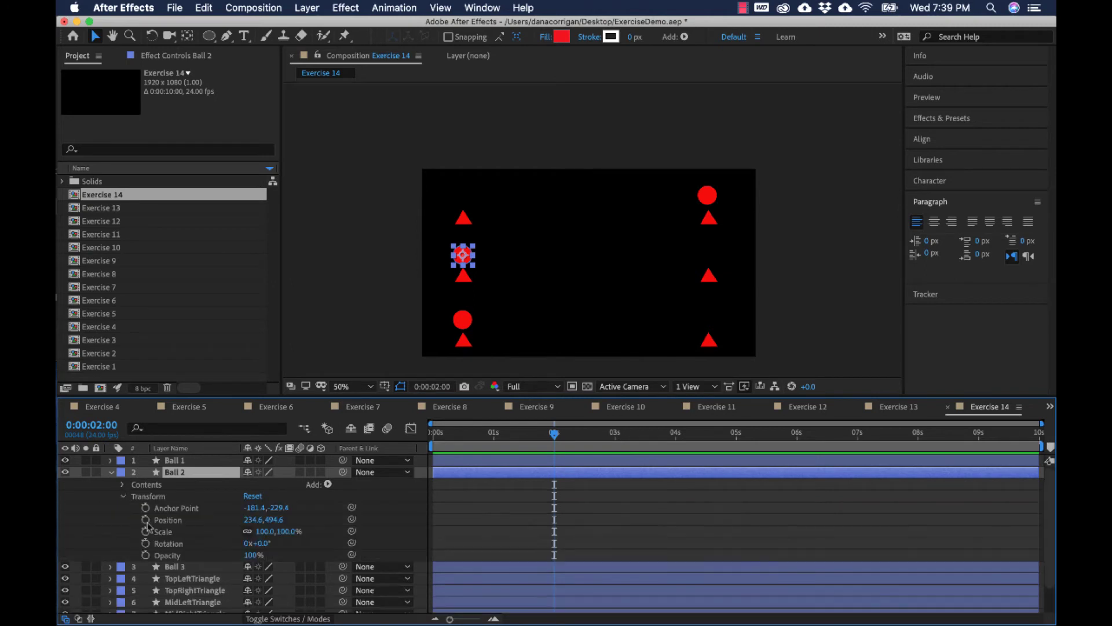
{"action": "left_click", "coordinate": [146, 521]}
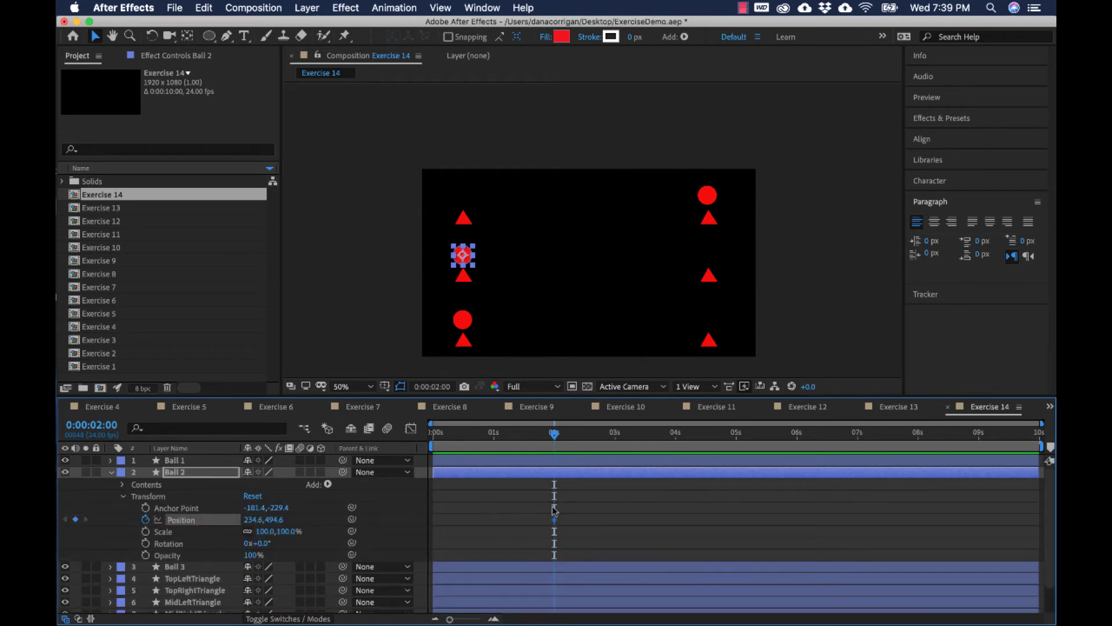
Keyframe Ball 2 moved left to X about 83 at 0:00:02:06, and nudge that keyframe slightly forward in time.
{"action": "left_click_drag", "start_coordinate": [554, 436], "coordinate": [569, 436]}
{"action": "left_click_drag", "start_coordinate": [463, 255], "coordinate": [438, 258]}
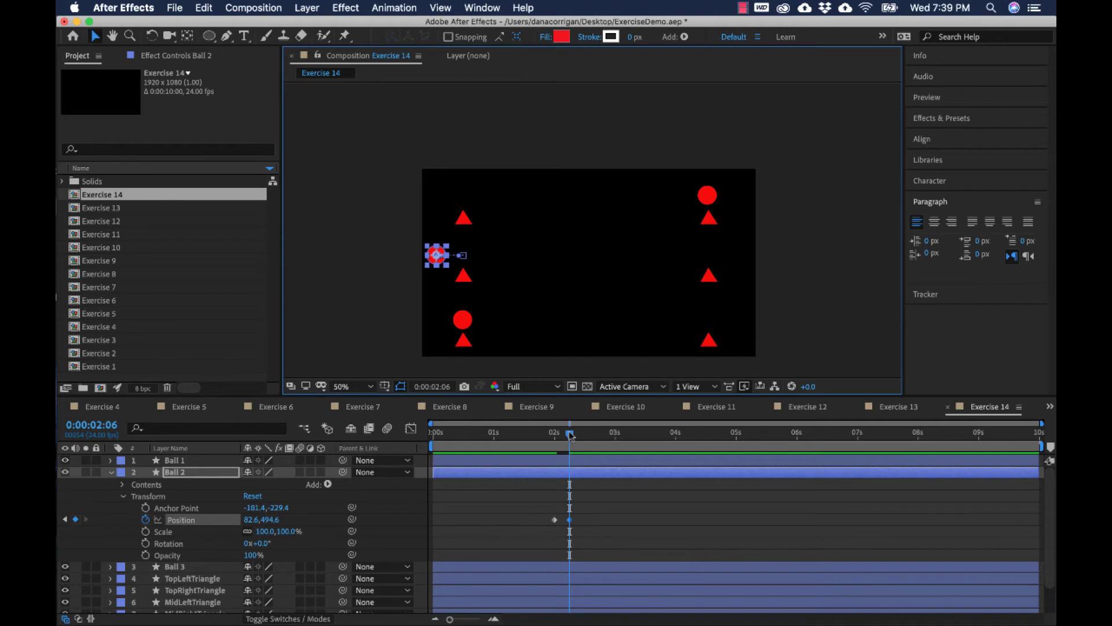
{"action": "left_click_drag", "start_coordinate": [570, 436], "coordinate": [584, 437]}
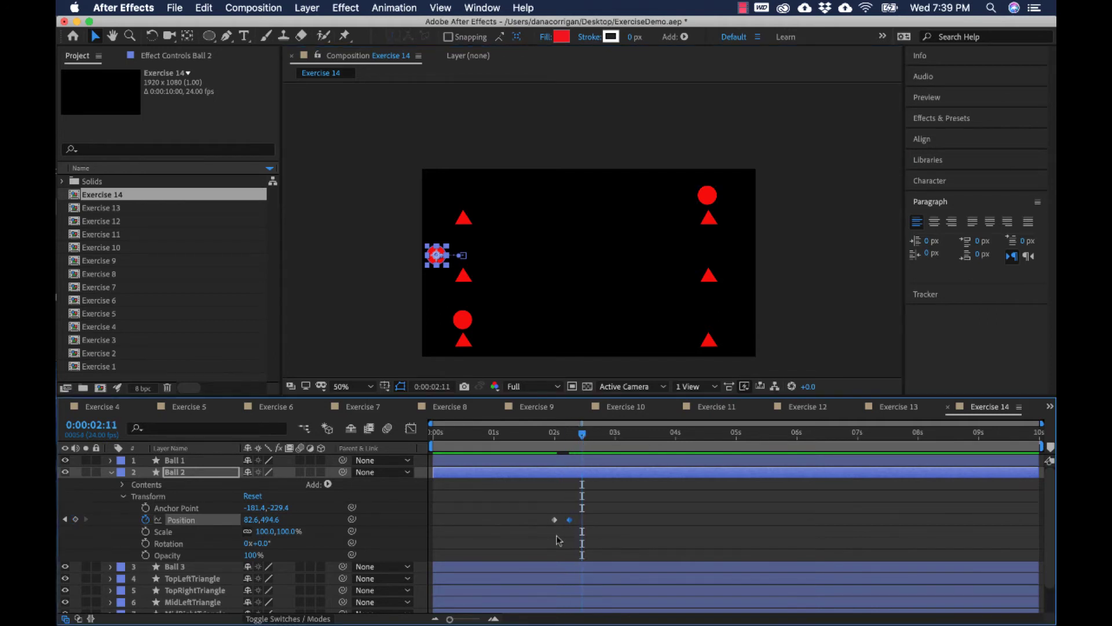
{"action": "mouse_move", "coordinate": [572, 523]}
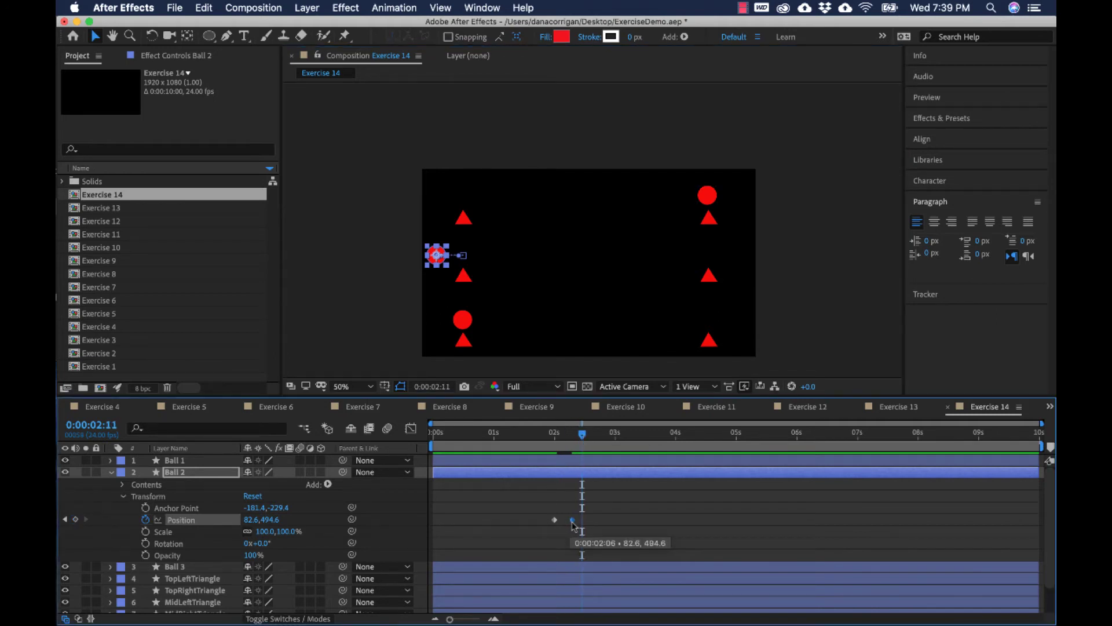
Keyframe Ball 2 past the middle-right triangle, X about 1779, at 0:00:02:20 and back left to X about 1479 at 0:00:03:01.
{"action": "left_click_drag", "start_coordinate": [582, 436], "coordinate": [605, 434]}
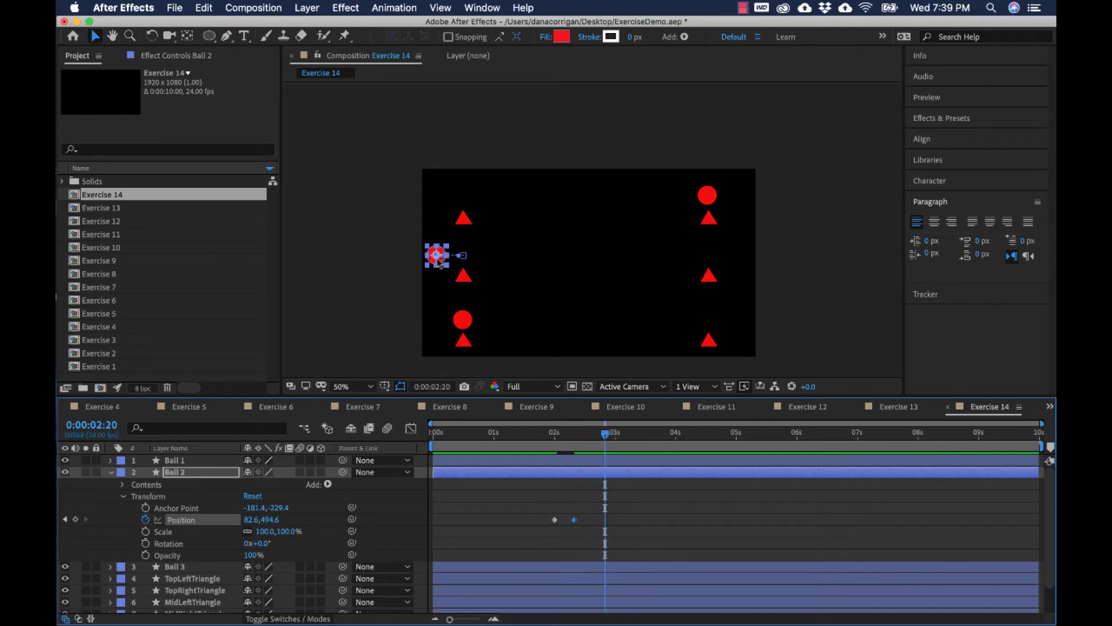
{"action": "left_click_drag", "start_coordinate": [438, 262], "coordinate": [734, 268]}
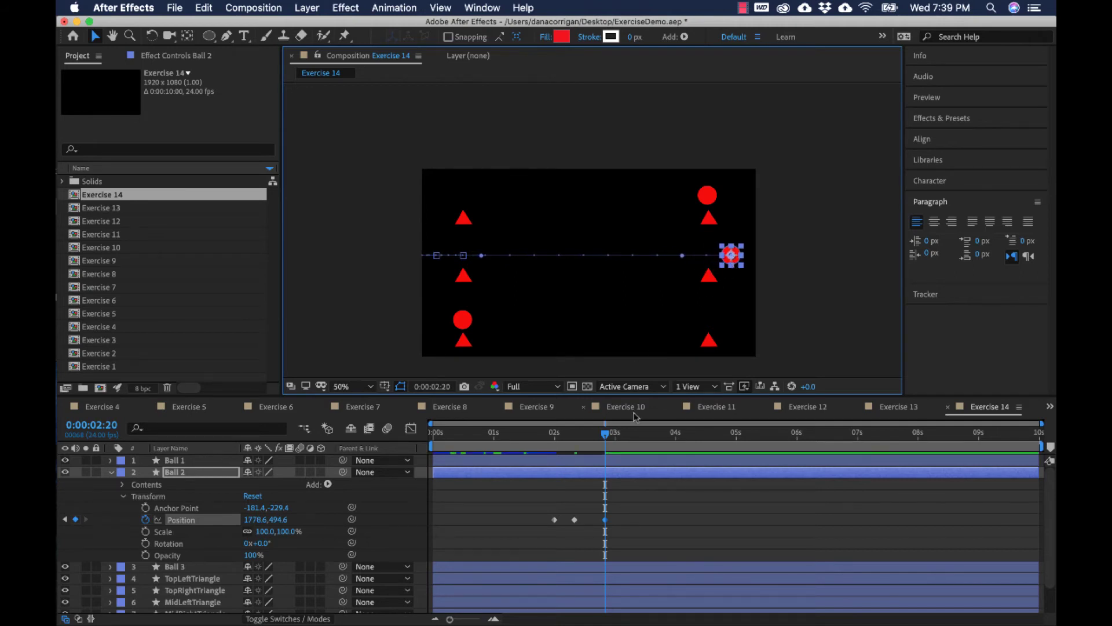
{"action": "left_click_drag", "start_coordinate": [605, 435], "coordinate": [618, 435]}
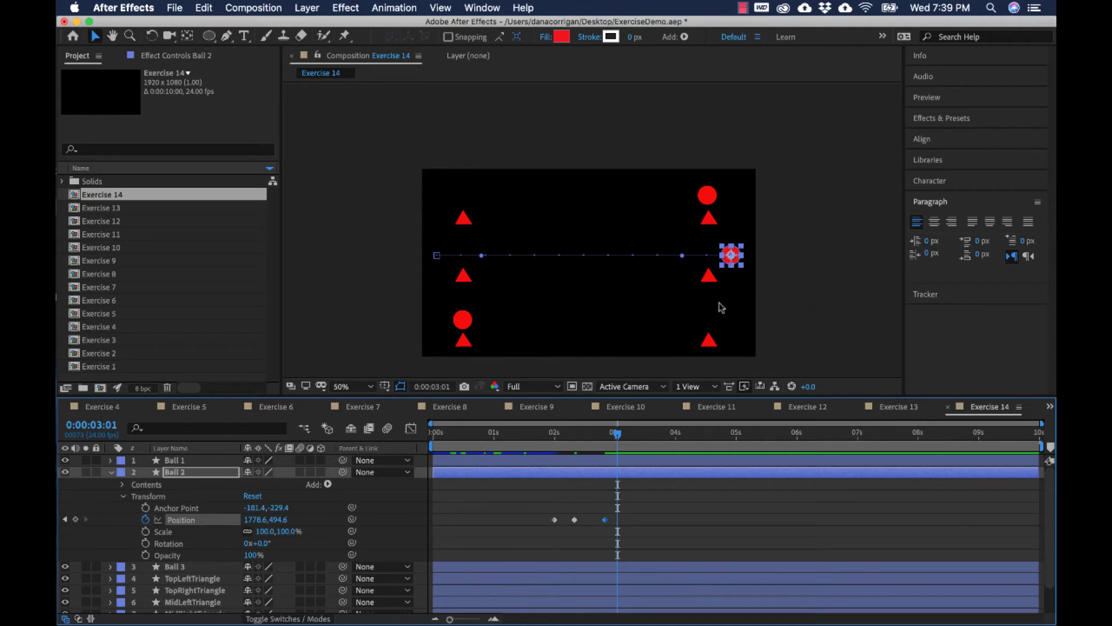
{"action": "left_click_drag", "start_coordinate": [734, 259], "coordinate": [679, 255]}
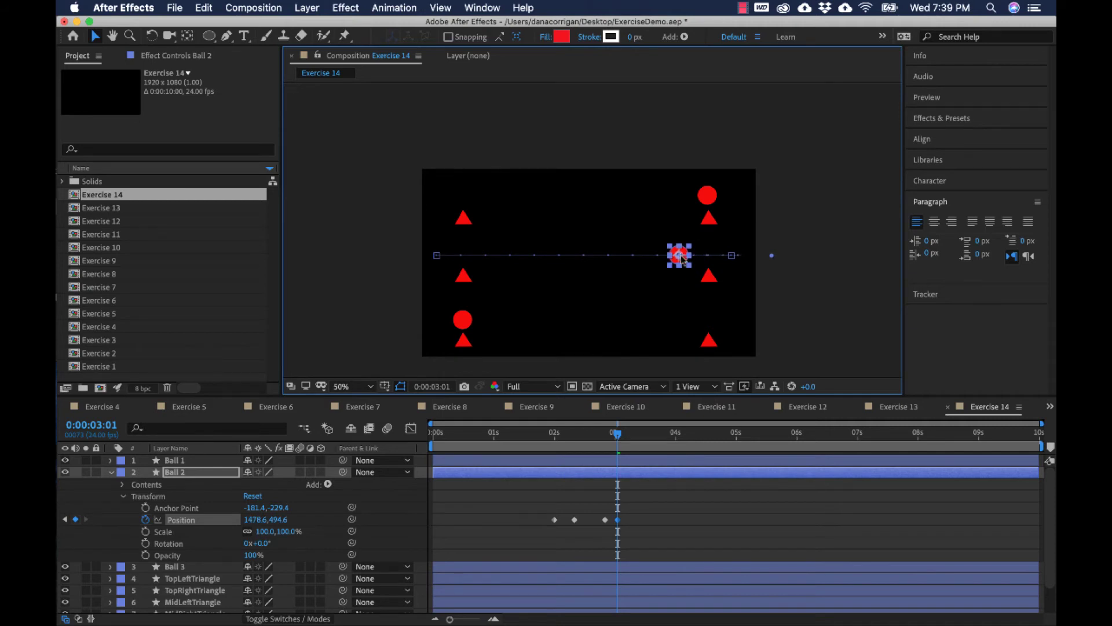
Keyframe Ball 2 slightly right of the middle-right triangle at 0:00:03:07 and back left to X about 1567 at 0:00:03:11.
{"action": "left_click_drag", "start_coordinate": [617, 434], "coordinate": [633, 438]}
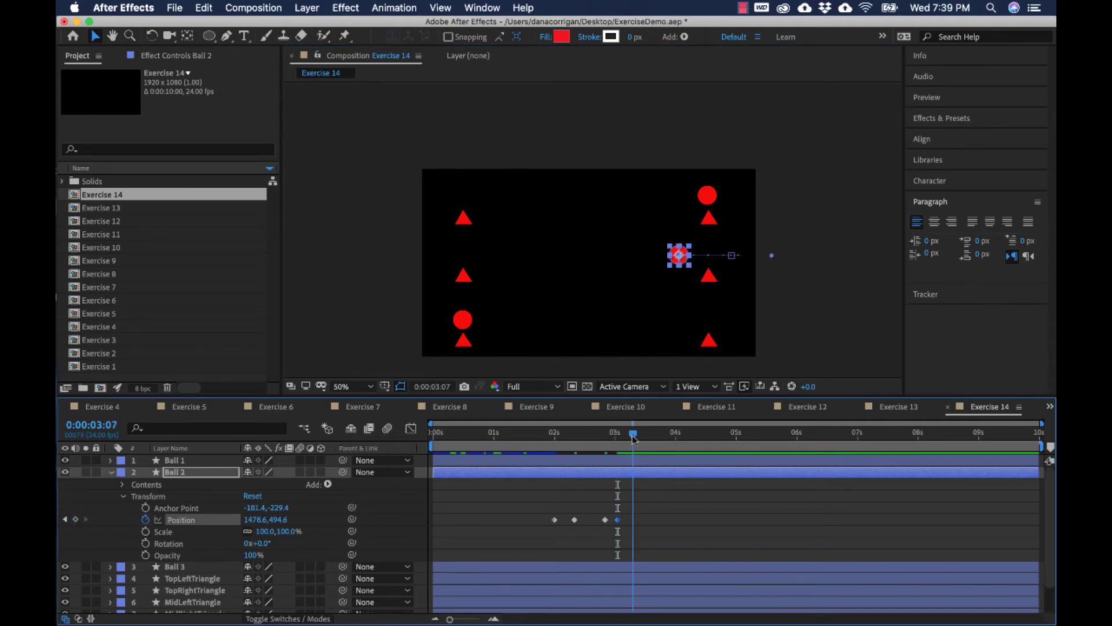
{"action": "left_click_drag", "start_coordinate": [678, 259], "coordinate": [721, 256]}
{"action": "left_click_drag", "start_coordinate": [633, 437], "coordinate": [643, 437]}
{"action": "left_click_drag", "start_coordinate": [722, 257], "coordinate": [694, 257]}
{"action": "left_click", "coordinate": [645, 434]}
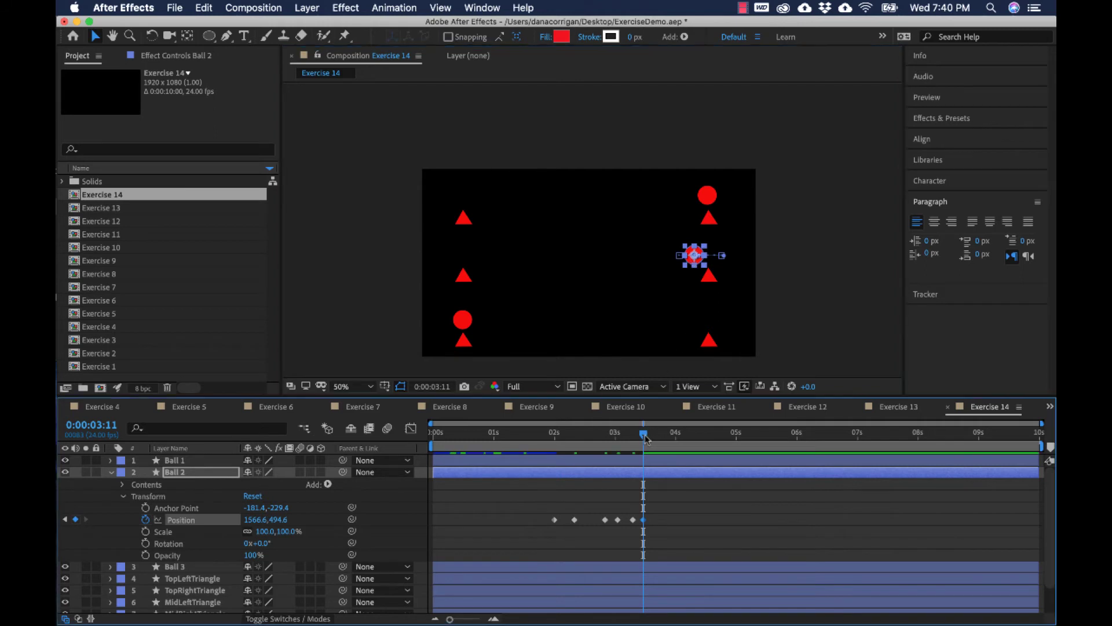
Keyframe Ball 2 slightly past the middle-right triangle at X about 1677, and a few frames on back left to X about 1627.
{"action": "left_click_drag", "start_coordinate": [658, 438], "coordinate": [655, 439]}
{"action": "left_click_drag", "start_coordinate": [700, 262], "coordinate": [718, 262]}
{"action": "left_click_drag", "start_coordinate": [657, 436], "coordinate": [663, 435]}
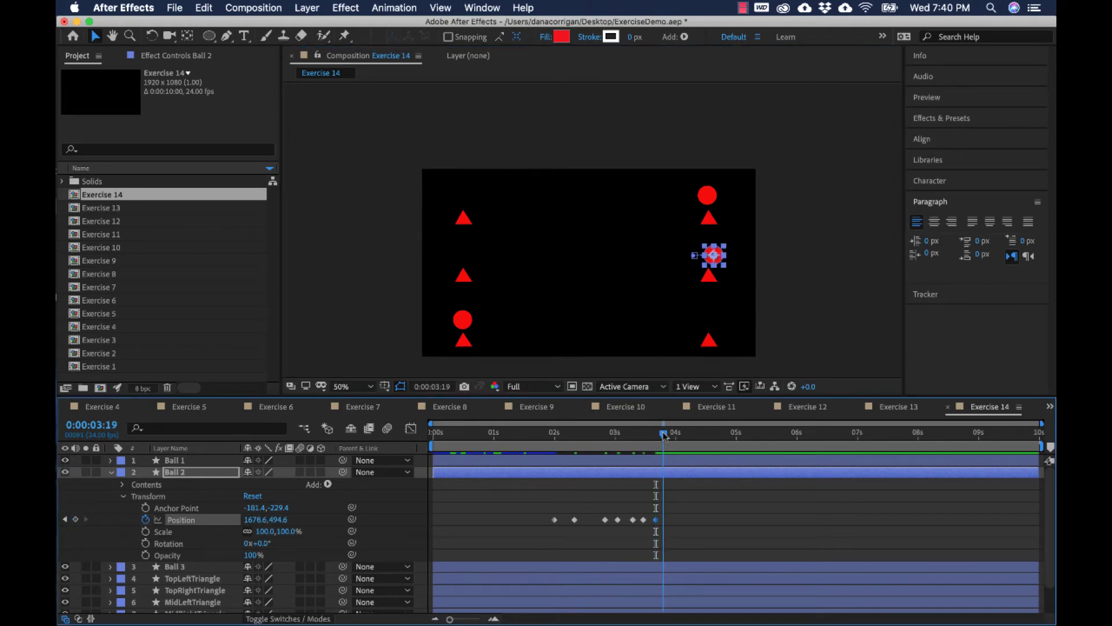
{"action": "left_click_drag", "start_coordinate": [714, 255], "coordinate": [705, 254]}
Continue Ball 2's shrinking wobble with keyframes at X about 1663 at 0:00:03:23, 1639 at 0:00:04:01 and 1663 at 0:00:04:03.
{"action": "left_click_drag", "start_coordinate": [666, 443], "coordinate": [673, 443]}
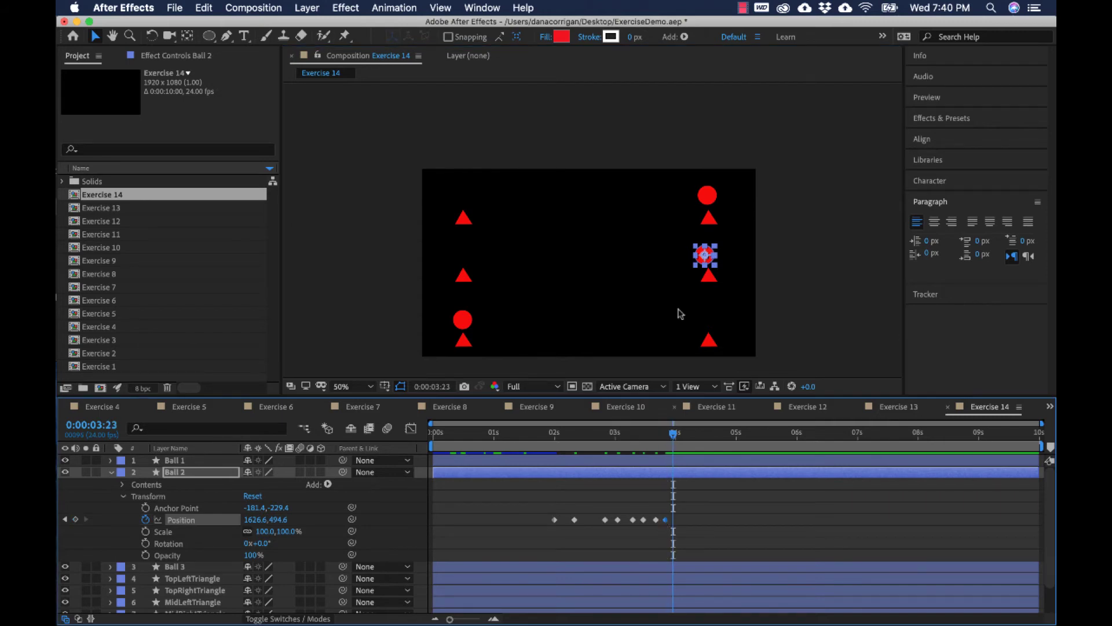
{"action": "left_click_drag", "start_coordinate": [708, 246], "coordinate": [712, 247]}
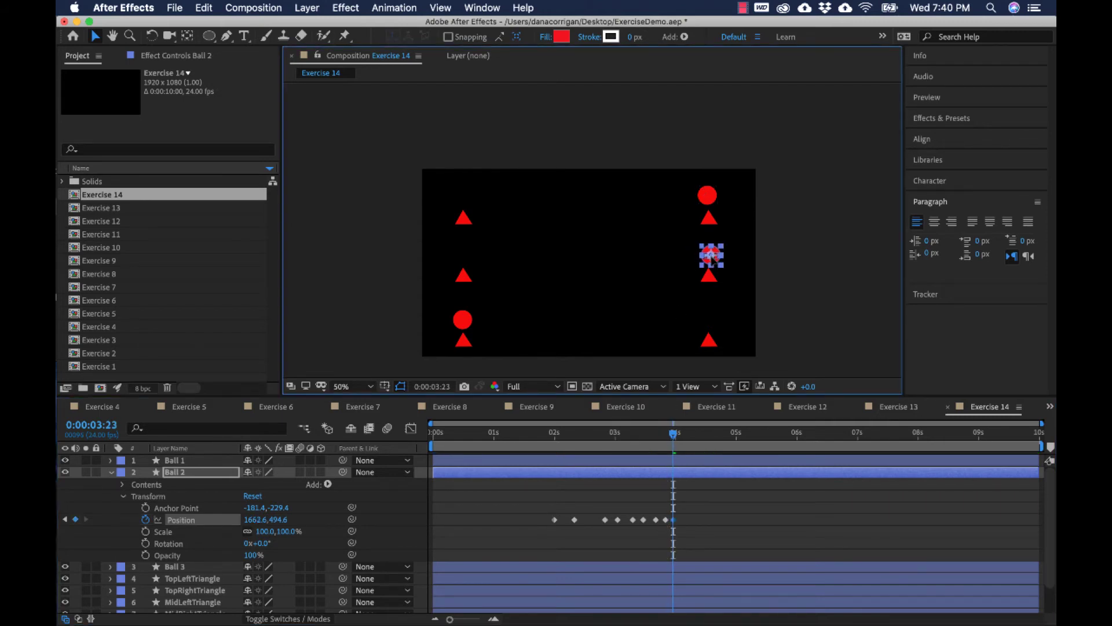
{"action": "left_click_drag", "start_coordinate": [672, 435], "coordinate": [677, 435]}
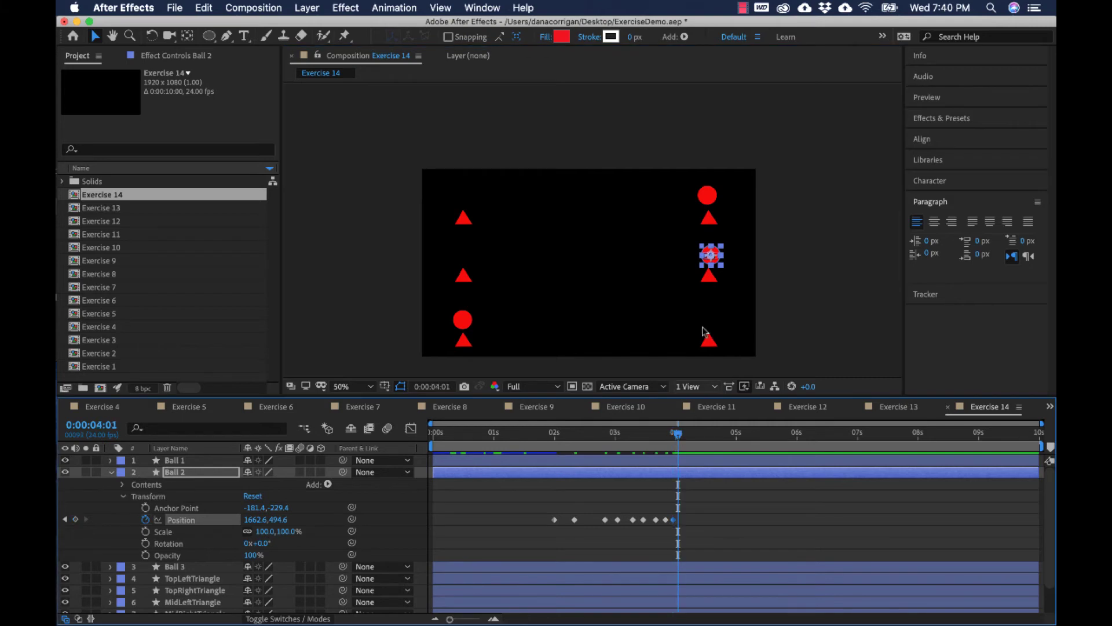
{"action": "left_click_drag", "start_coordinate": [712, 256], "coordinate": [705, 255]}
{"action": "left_click_drag", "start_coordinate": [678, 433], "coordinate": [683, 434]}
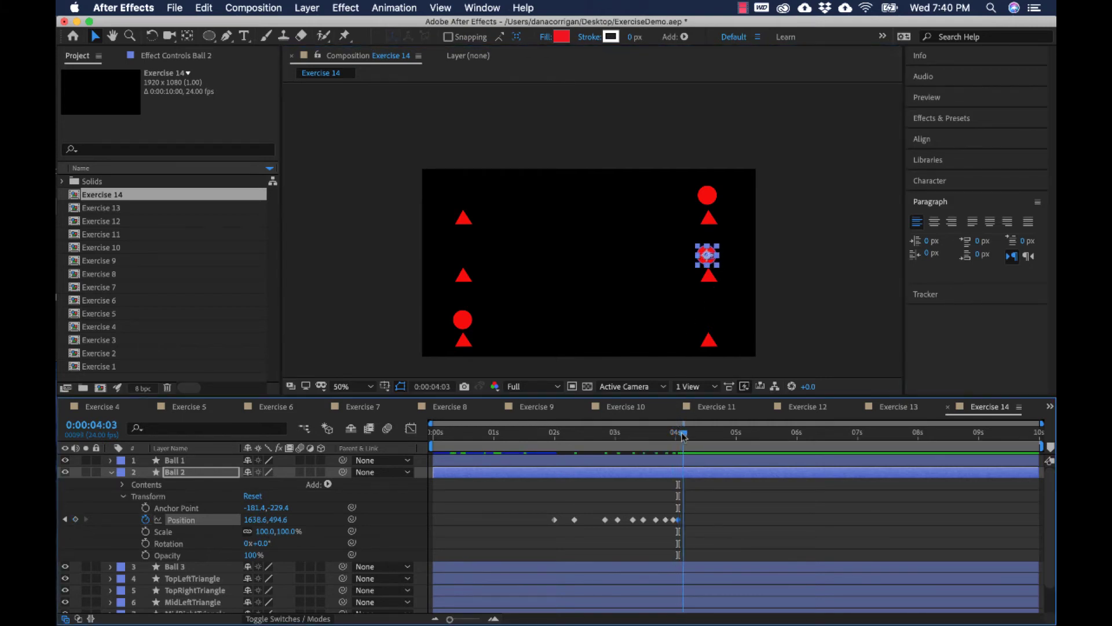
{"action": "left_click_drag", "start_coordinate": [708, 255], "coordinate": [714, 255]}
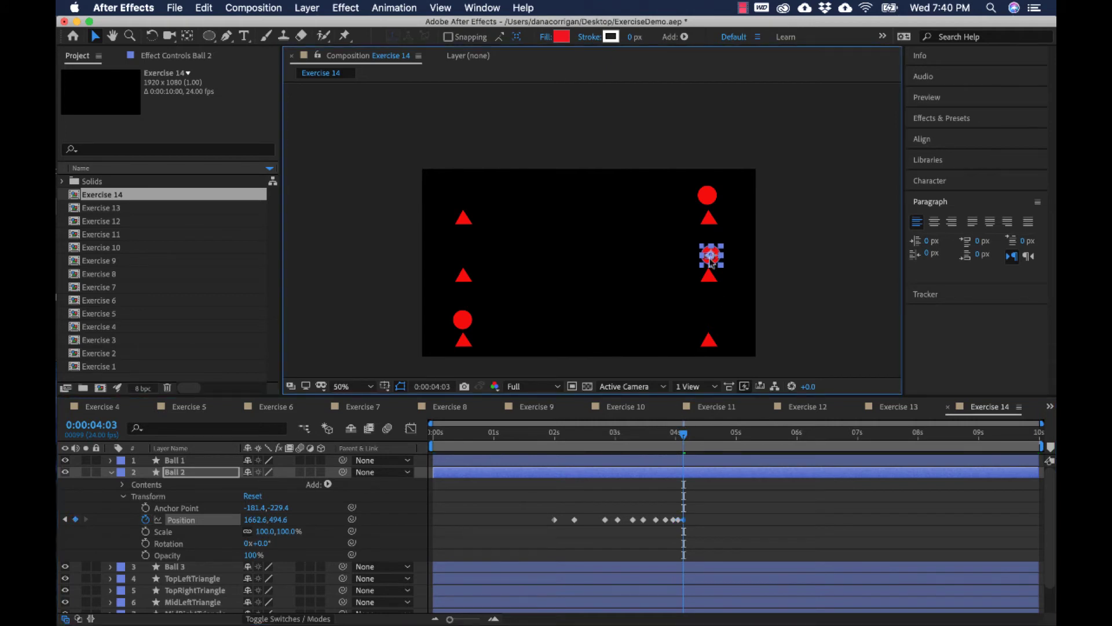
Keyframe Ball 2 at X about 1631 at 0:00:04:05 and let the wobble shrink to a final X about 1647 at 0:00:04:17.
{"action": "left_click", "coordinate": [689, 434]}
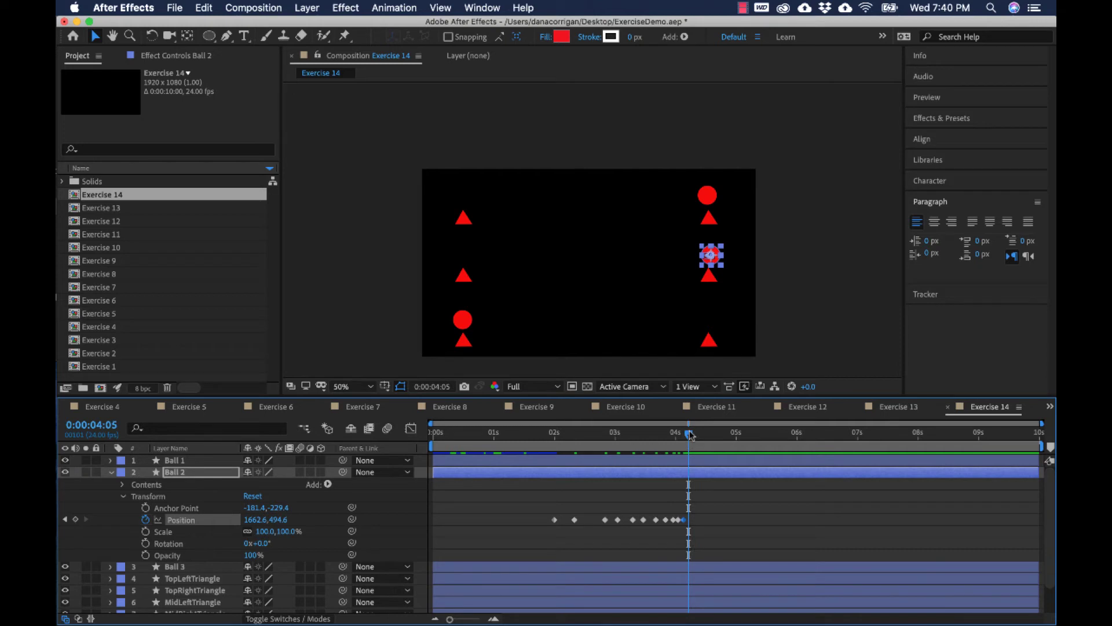
{"action": "key", "text": "Left"}
{"action": "key", "text": "Left"}
{"action": "key", "text": "Left"}
{"action": "key", "text": "Left"}
{"action": "key", "text": "Left"}
{"action": "key", "text": "Left"}
{"action": "key", "text": "Left"}
{"action": "key", "text": "Left"}
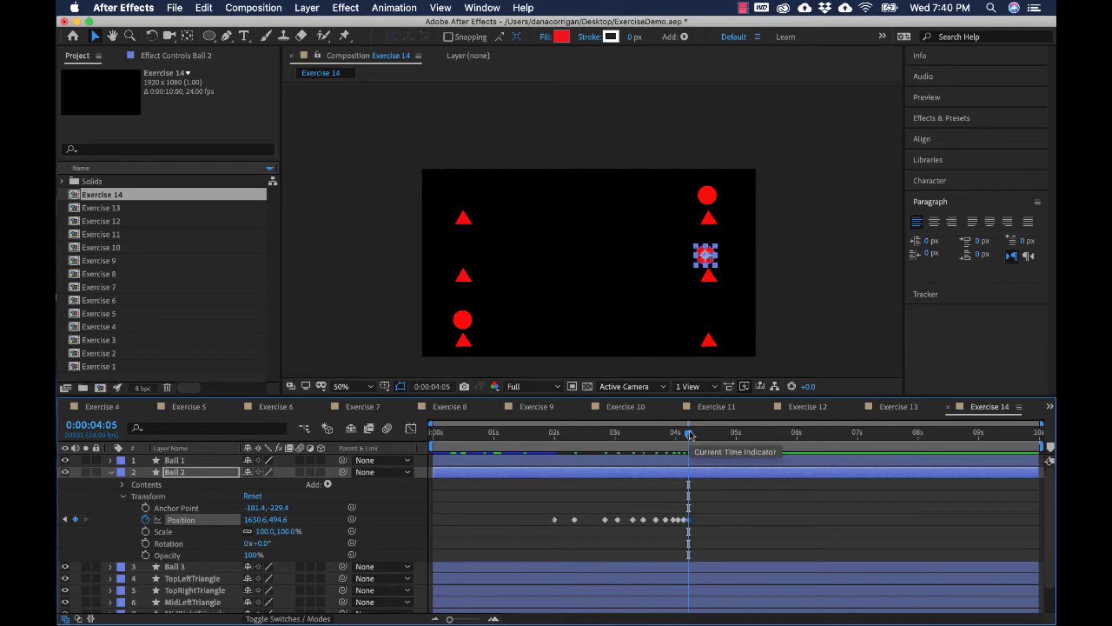
{"action": "left_click_drag", "start_coordinate": [689, 435], "coordinate": [721, 437]}
{"action": "key", "text": "shift+Right"}
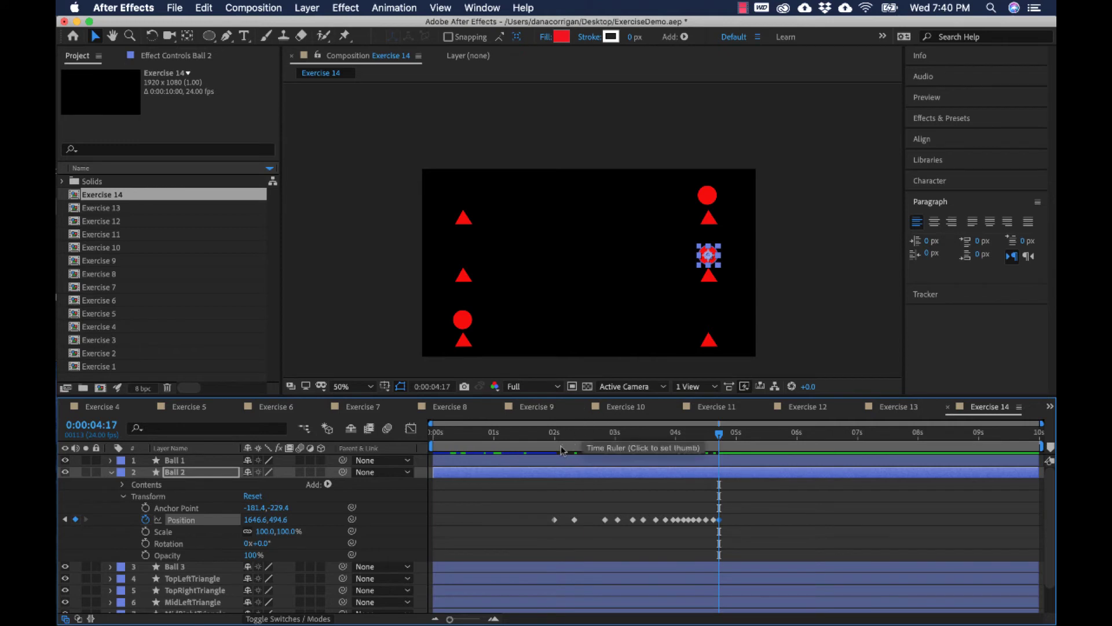
Preview the animation and shift Ball 2's rebound keyframes after the 0:00:02:20 overshoot earlier, tightening their spacing.
{"action": "left_click_drag", "start_coordinate": [556, 440], "coordinate": [451, 451]}
{"action": "key", "text": "space"}
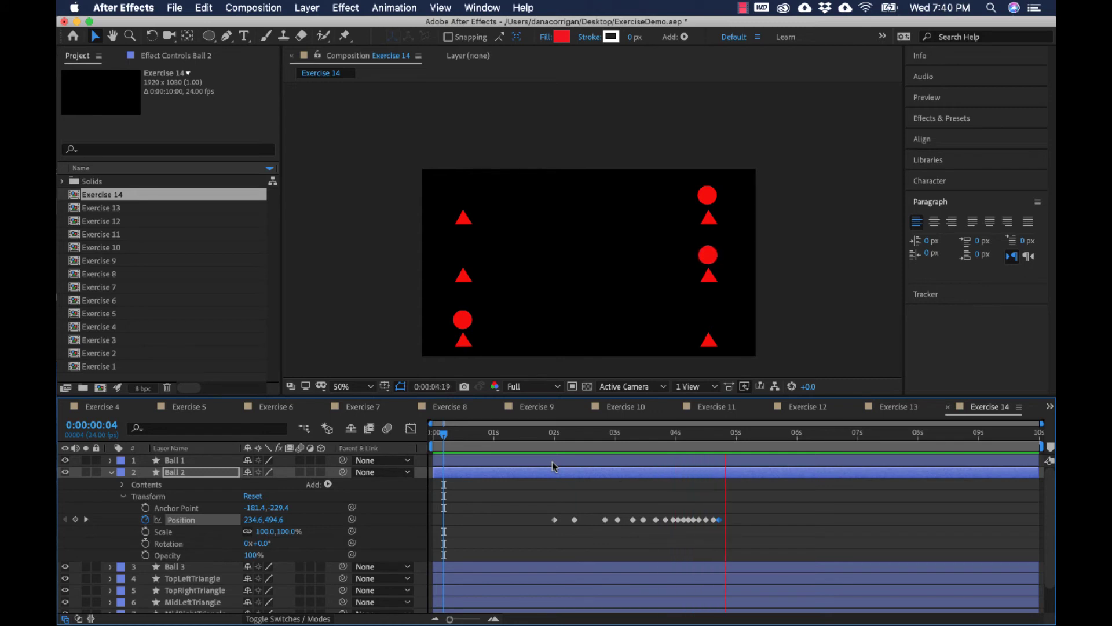
{"action": "left_click_drag", "start_coordinate": [628, 432], "coordinate": [604, 439]}
{"action": "left_click", "coordinate": [614, 507]}
{"action": "left_click_drag", "start_coordinate": [613, 493], "coordinate": [708, 533]}
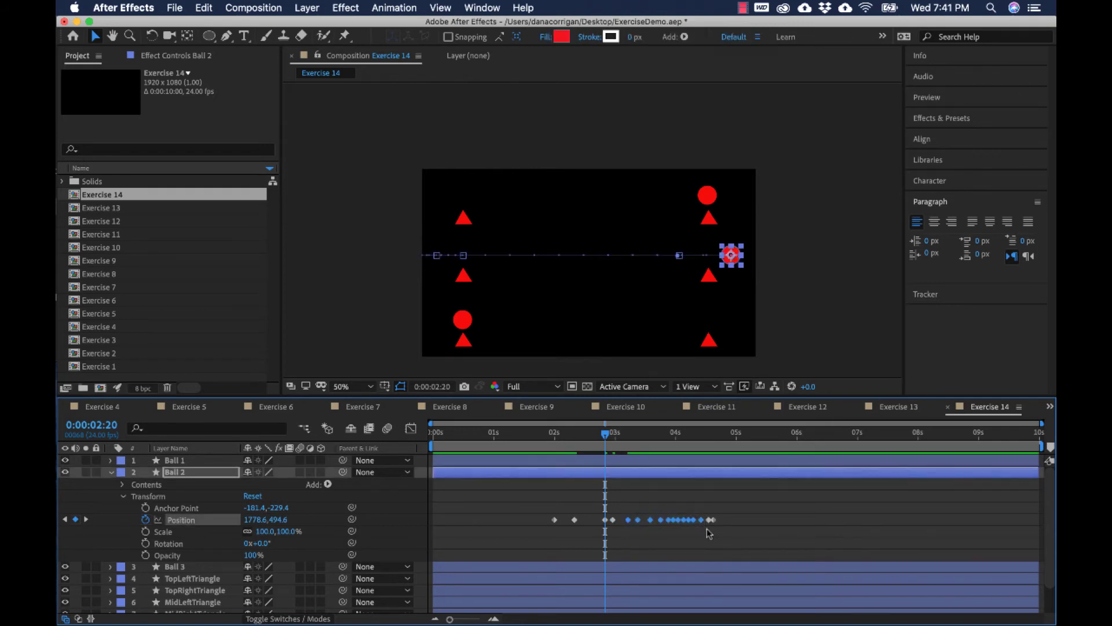
{"action": "mouse_move", "coordinate": [622, 503]}
{"action": "left_mouse_down"}
{"action": "mouse_move", "coordinate": [723, 542]}
{"action": "mouse_move", "coordinate": [711, 523]}
{"action": "mouse_move", "coordinate": [647, 523]}
{"action": "mouse_move", "coordinate": [736, 535]}
{"action": "mouse_move", "coordinate": [644, 508]}
{"action": "mouse_move", "coordinate": [679, 534]}
{"action": "mouse_move", "coordinate": [701, 524]}
{"action": "left_mouse_up"}
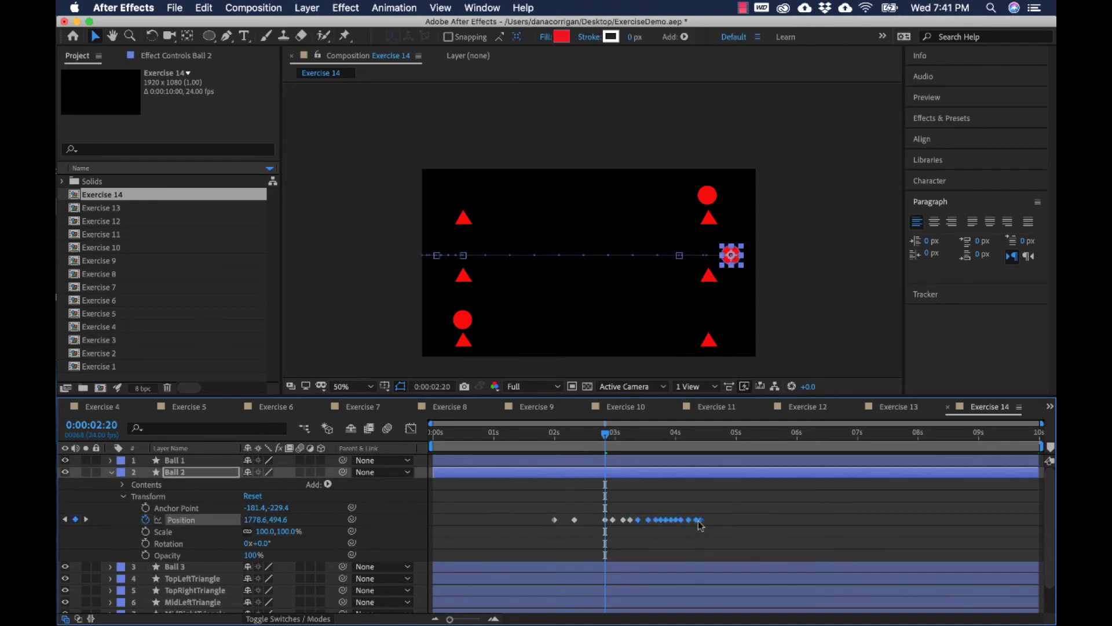
Preview the tightened bounce and move Ball 2's smaller wobble keyframes a few more frames earlier.
{"action": "left_click_drag", "start_coordinate": [605, 434], "coordinate": [584, 441]}
{"action": "key", "text": "space"}
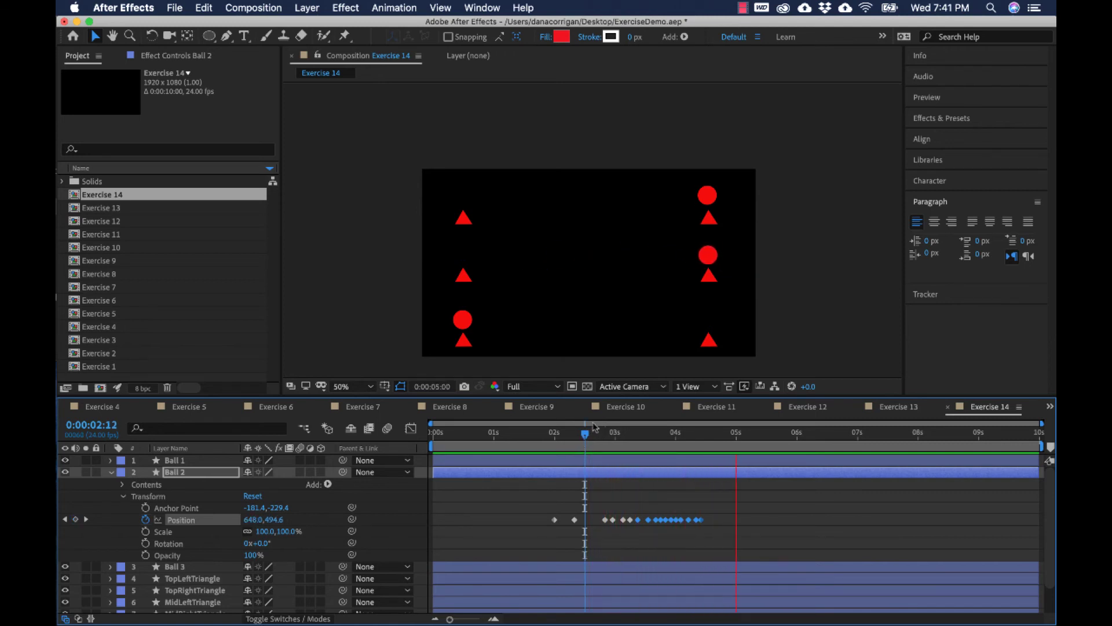
{"action": "left_click", "coordinate": [547, 446]}
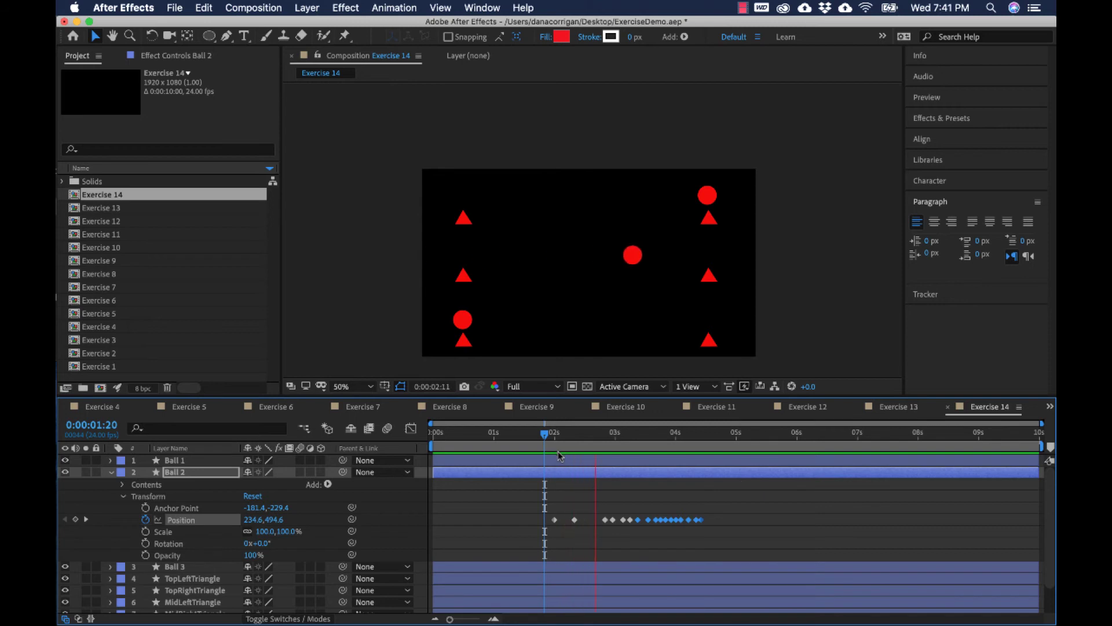
{"action": "key", "text": "space"}
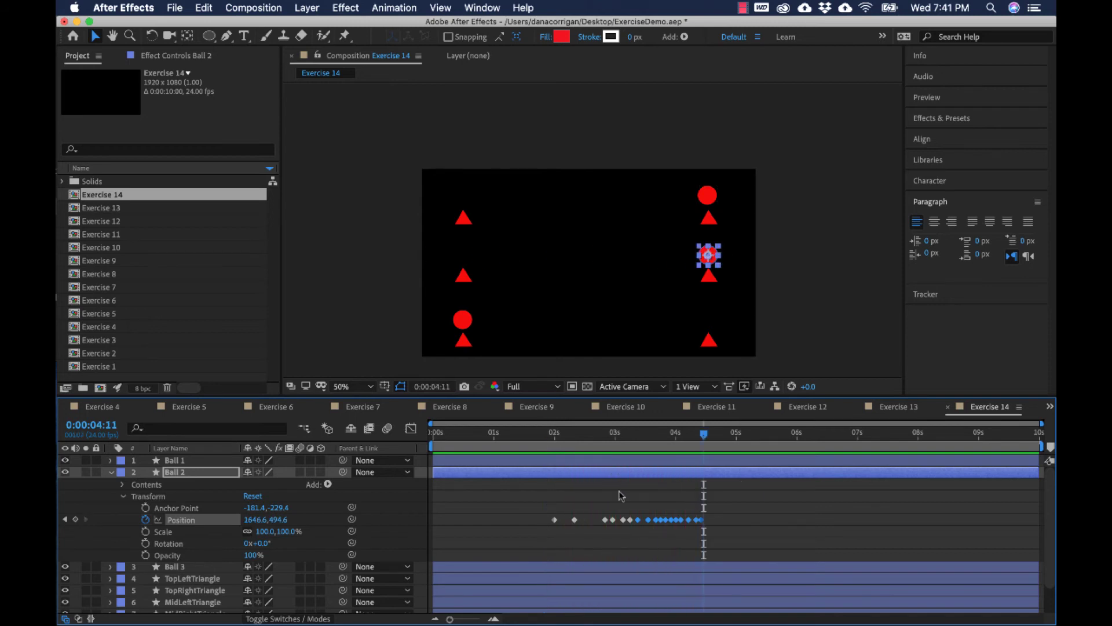
{"action": "left_click_drag", "start_coordinate": [622, 510], "coordinate": [710, 535]}
{"action": "left_click", "coordinate": [642, 505]}
{"action": "left_click_drag", "start_coordinate": [638, 505], "coordinate": [695, 540]}
{"action": "left_click", "coordinate": [646, 493]}
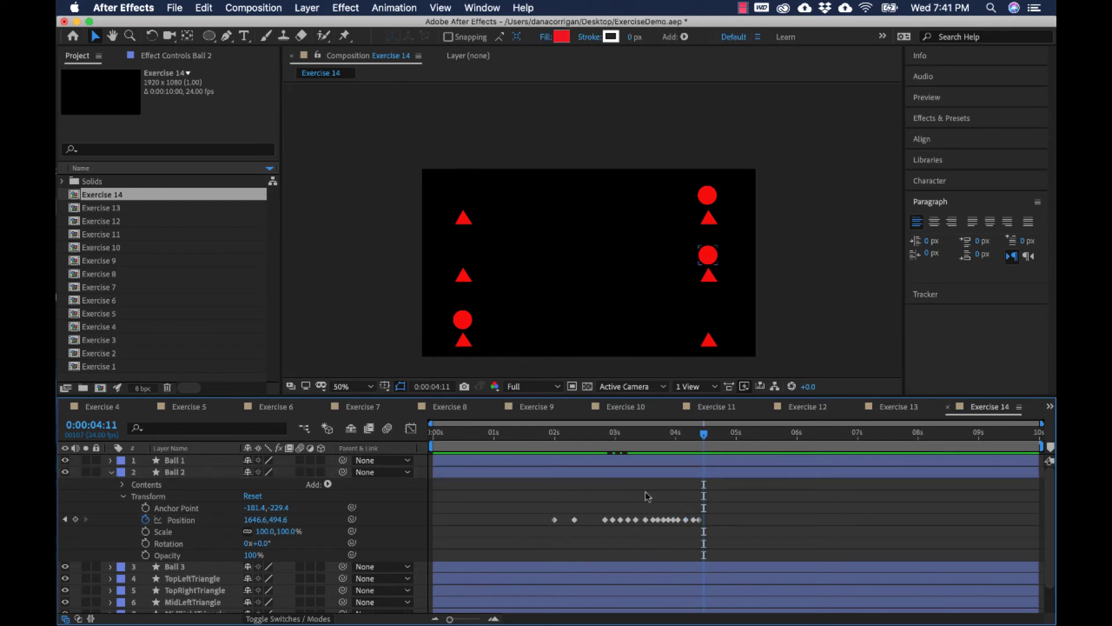
{"action": "left_click_drag", "start_coordinate": [643, 509], "coordinate": [697, 523]}
Replay Ball 2's move and close up the gaps between its rebound keyframes so the wobble ends shortly after four seconds.
{"action": "left_click", "coordinate": [593, 447]}
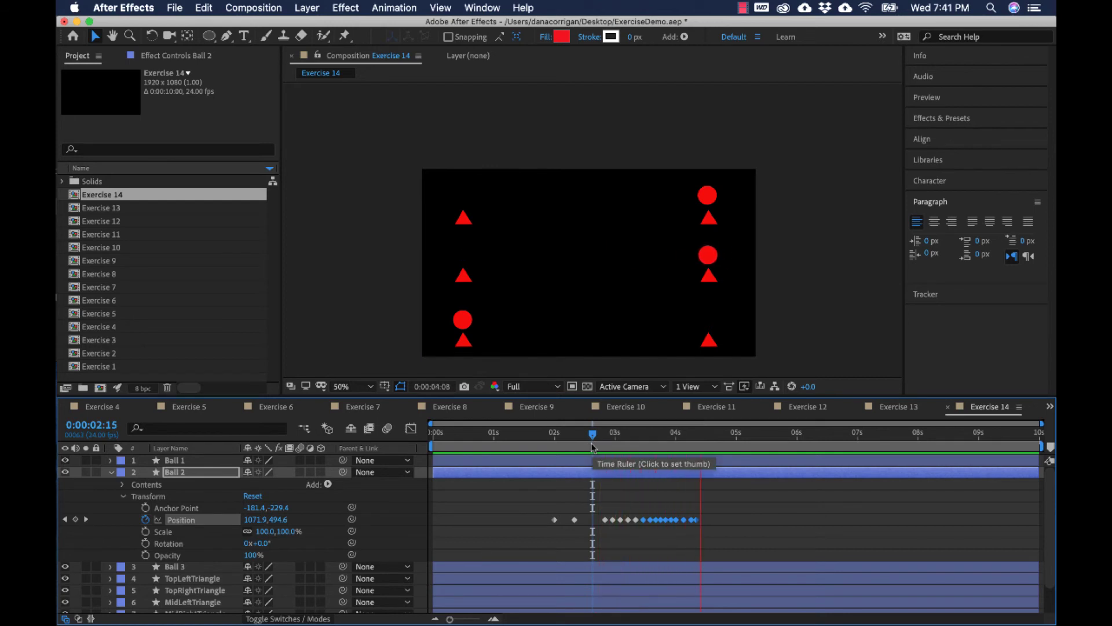
{"action": "left_click_drag", "start_coordinate": [592, 447], "coordinate": [525, 444]}
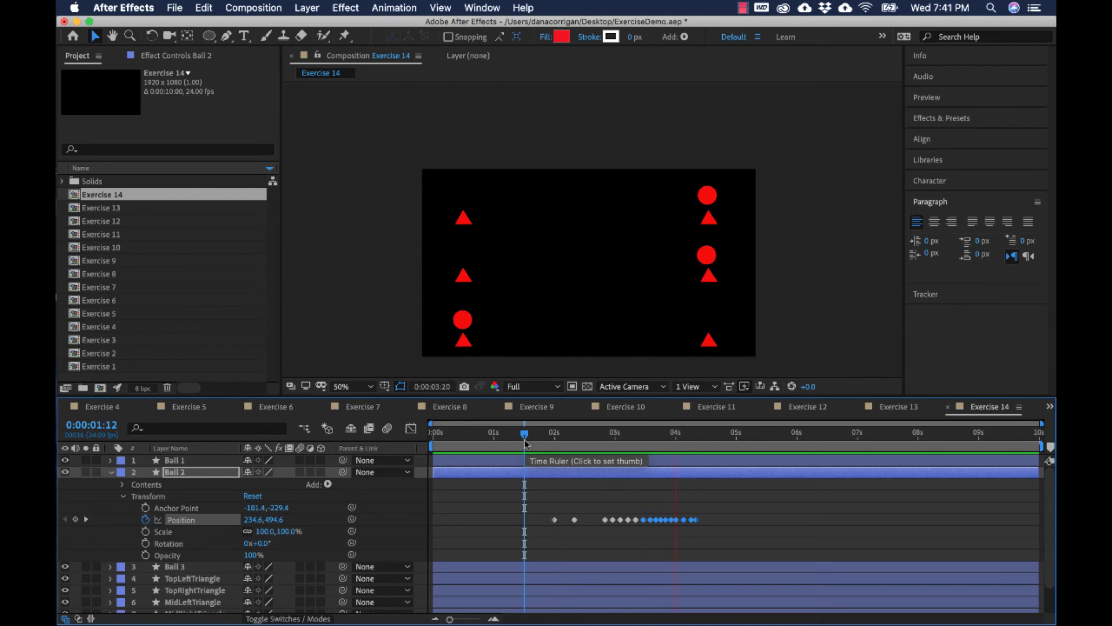
{"action": "key", "text": "space"}
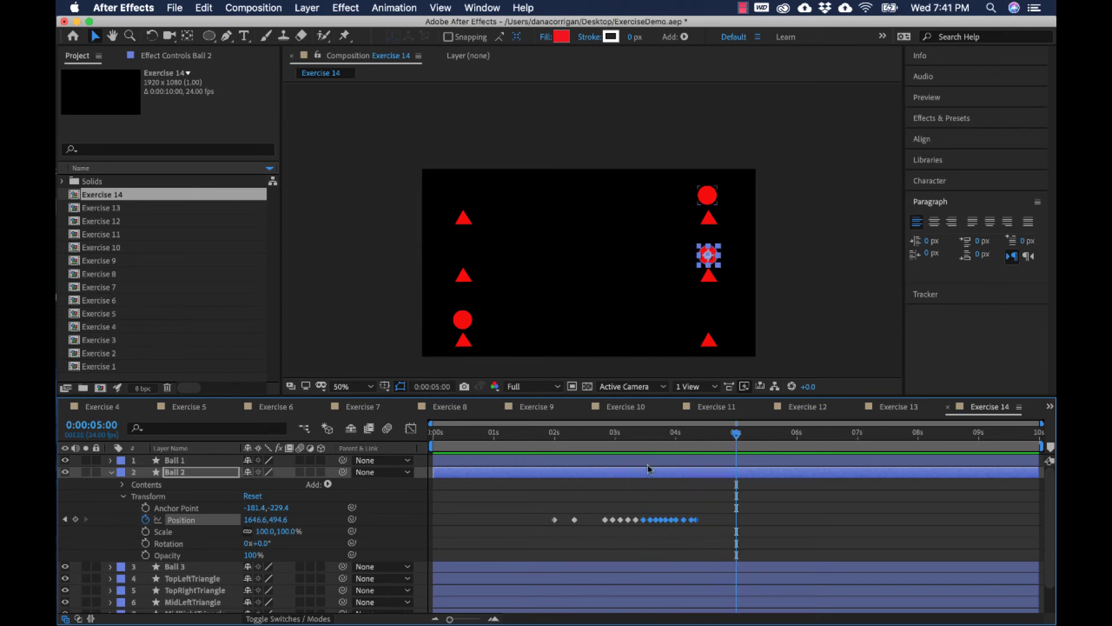
{"action": "left_click_drag", "start_coordinate": [642, 508], "coordinate": [698, 536]}
{"action": "left_click_drag", "start_coordinate": [645, 511], "coordinate": [704, 542]}
{"action": "left_click_drag", "start_coordinate": [634, 511], "coordinate": [685, 524]}
Preview Ball 2's travel and shift its overshoot keyframe together with all following keyframes earlier to speed up the crossing.
{"action": "left_click", "coordinate": [598, 446]}
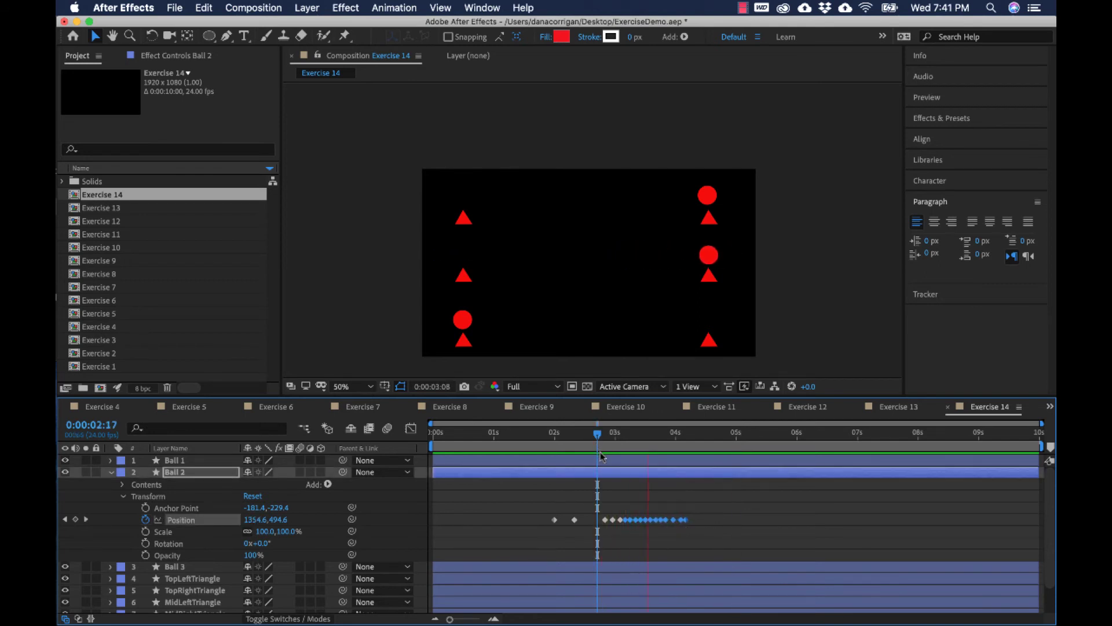
{"action": "key", "text": "space"}
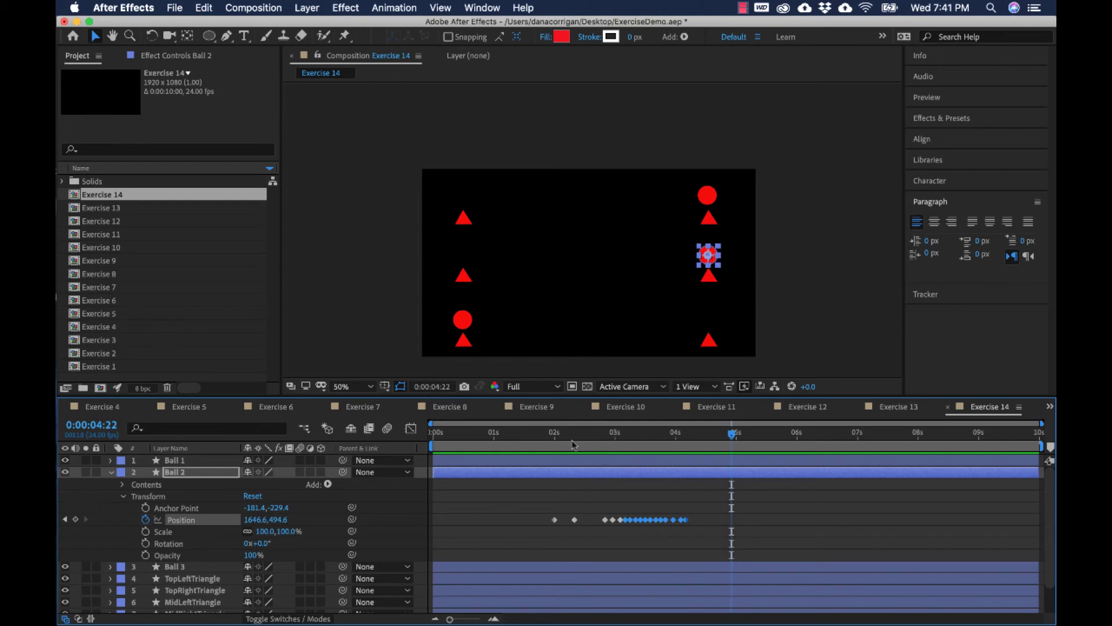
{"action": "left_click_drag", "start_coordinate": [570, 441], "coordinate": [504, 440]}
{"action": "key", "text": "space"}
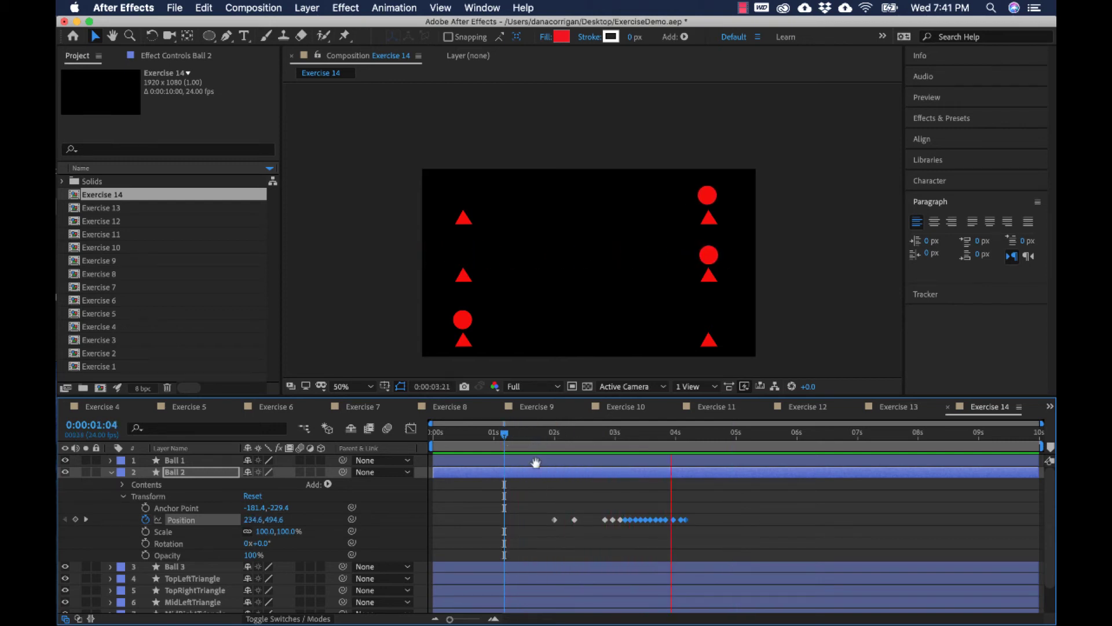
{"action": "key", "text": "space"}
{"action": "left_click_drag", "start_coordinate": [553, 441], "coordinate": [588, 441]}
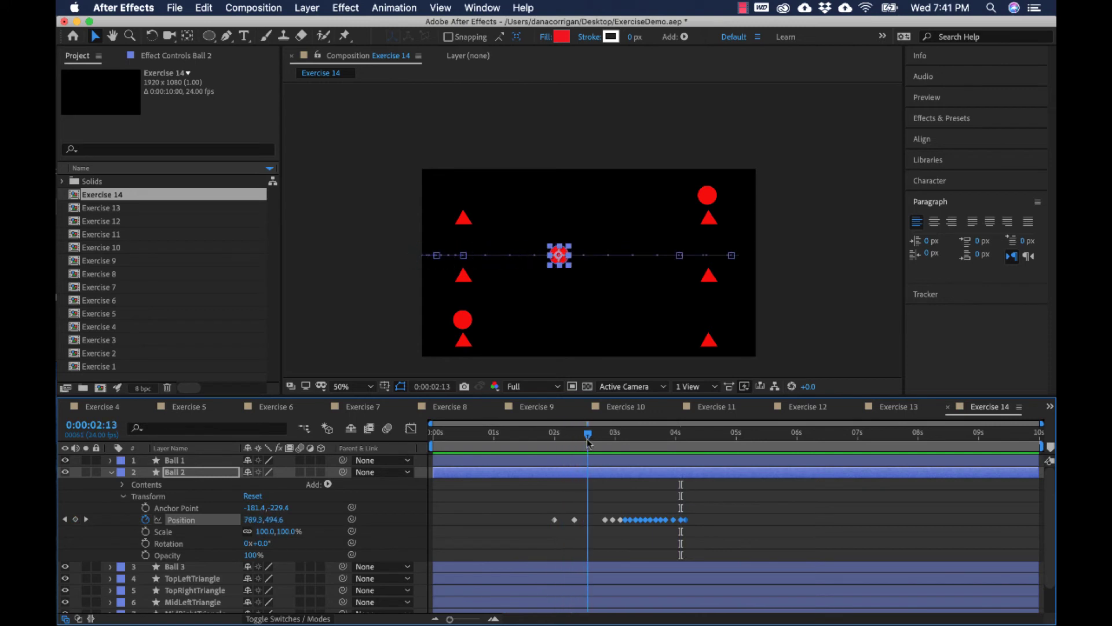
{"action": "left_click_drag", "start_coordinate": [596, 499], "coordinate": [675, 524]}
Preview the crossing, move Ball 2's anticipation and all following keyframes slightly earlier, and bring the overshoot group closer to the anticipation.
{"action": "left_click_drag", "start_coordinate": [588, 435], "coordinate": [534, 440]}
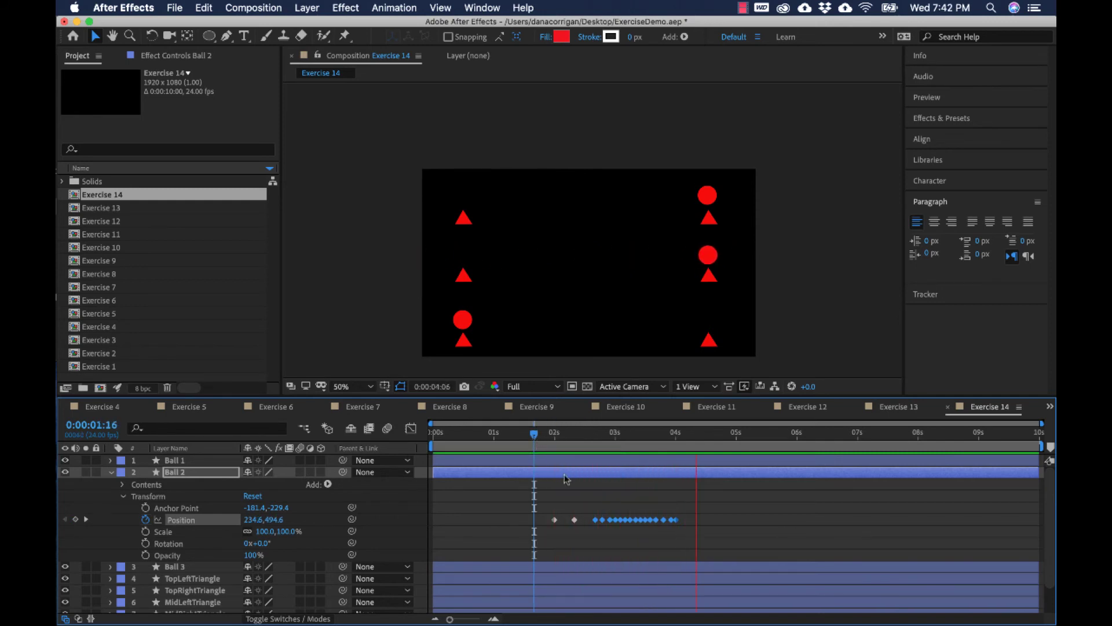
{"action": "key", "text": "space"}
{"action": "left_click_drag", "start_coordinate": [568, 496], "coordinate": [670, 525]}
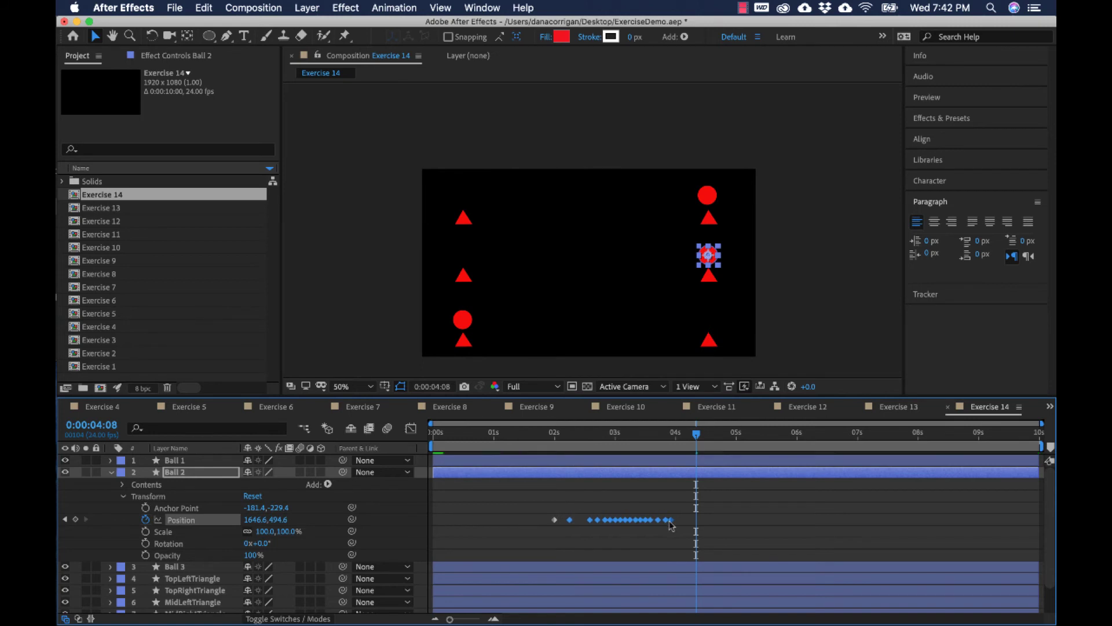
{"action": "left_click_drag", "start_coordinate": [583, 505], "coordinate": [665, 521]}
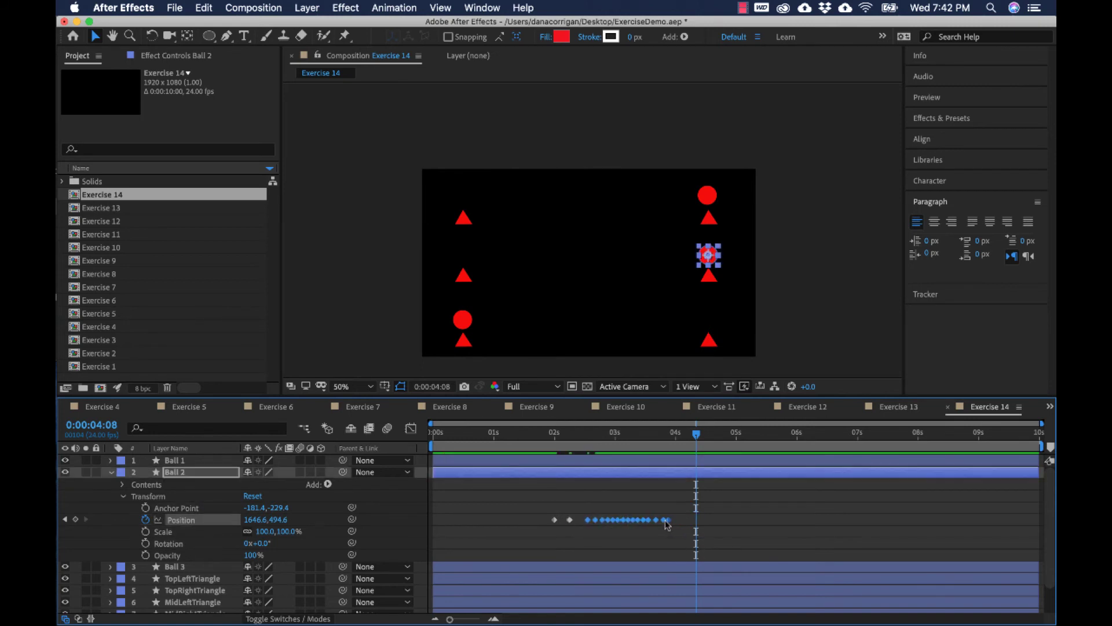
Preview Ball 2's motion and set the spatial interpolation of its anticipation keyframe to Linear.
{"action": "left_click_drag", "start_coordinate": [550, 439], "coordinate": [538, 441]}
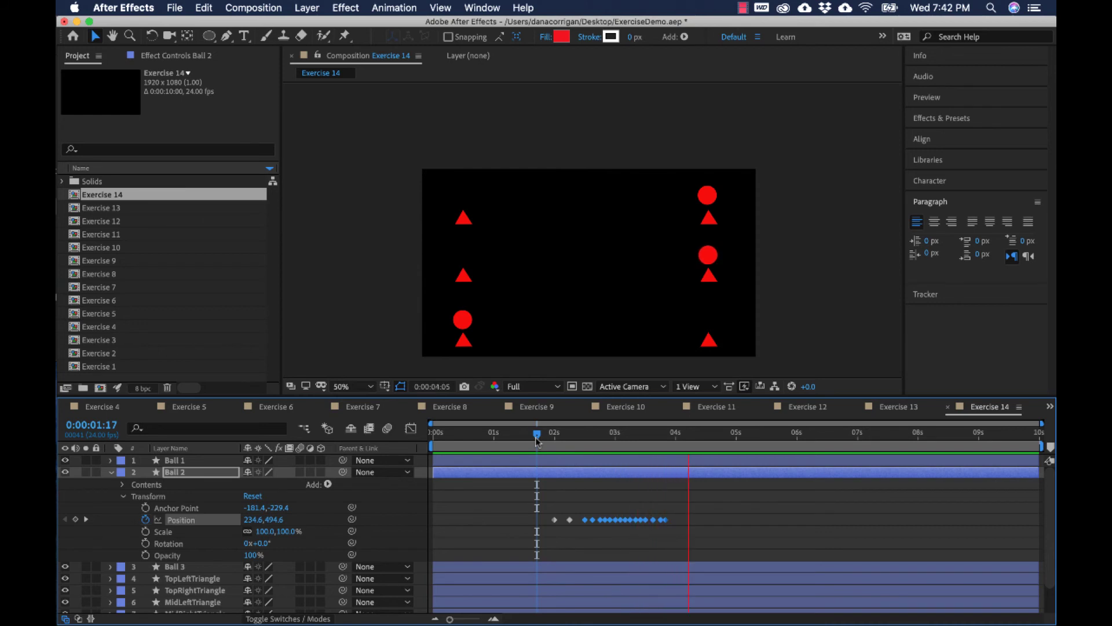
{"action": "key", "text": "space"}
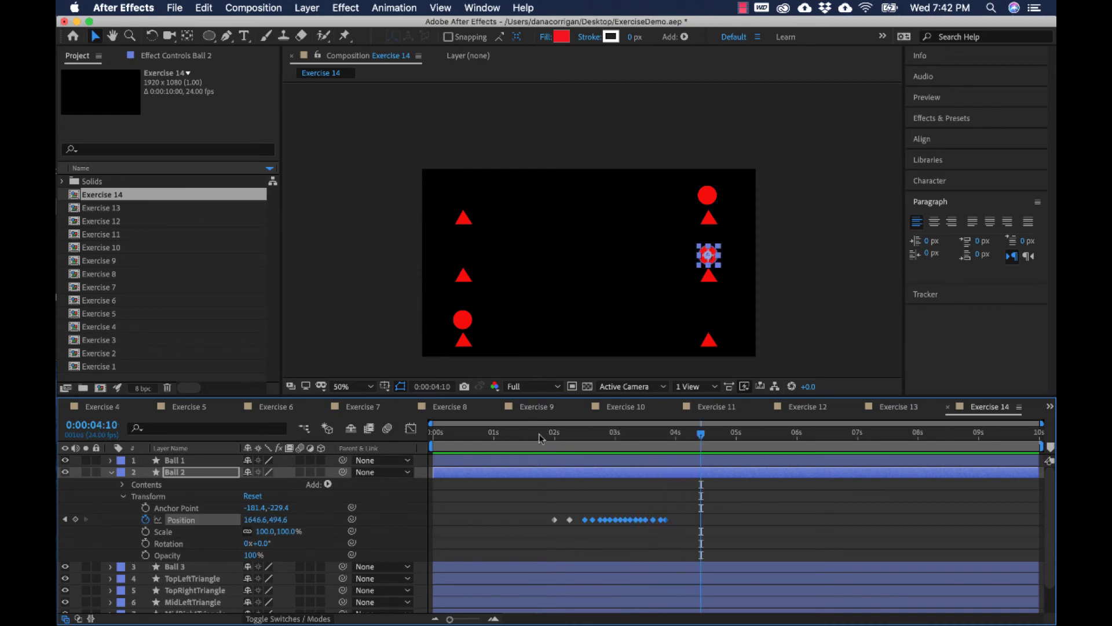
{"action": "left_click_drag", "start_coordinate": [539, 439], "coordinate": [568, 440]}
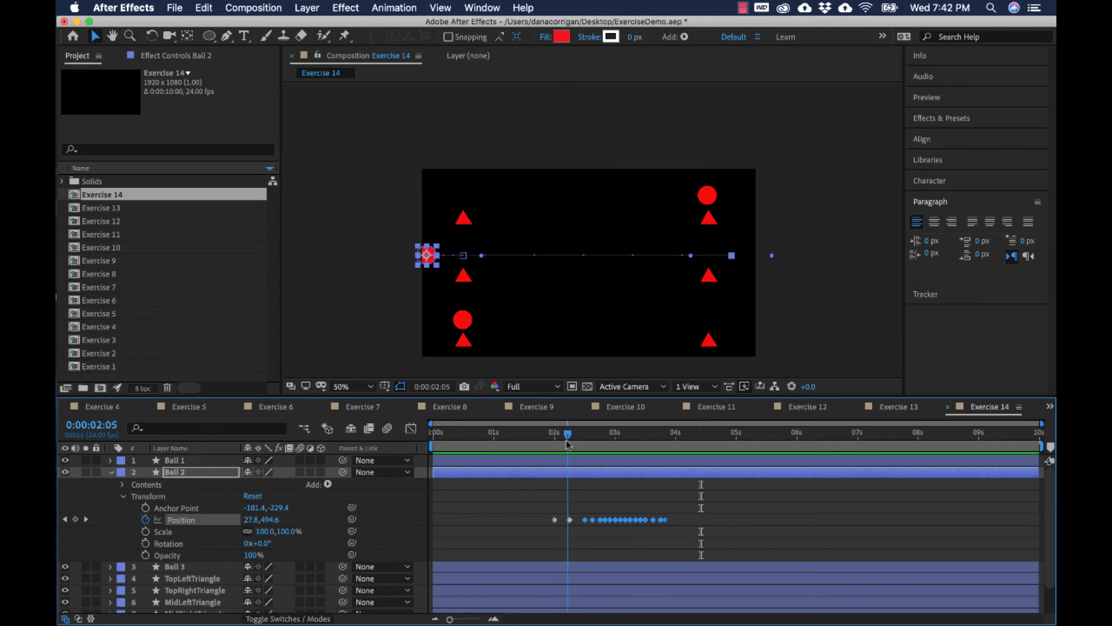
{"action": "right_click", "coordinate": [569, 521]}
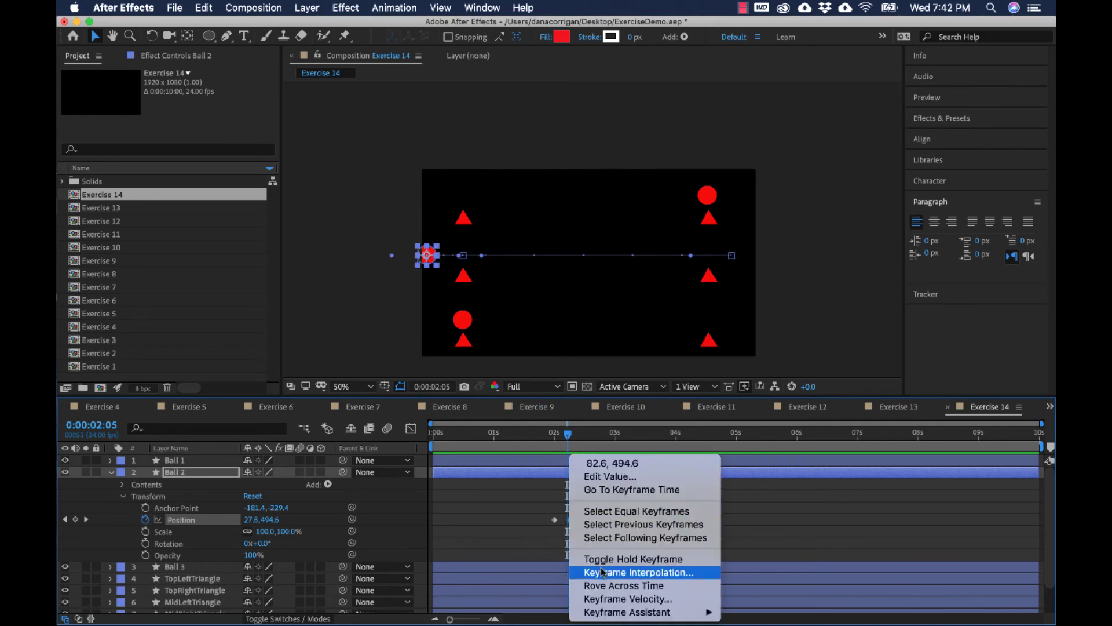
{"action": "left_click", "coordinate": [606, 572]}
{"action": "left_click", "coordinate": [235, 156]}
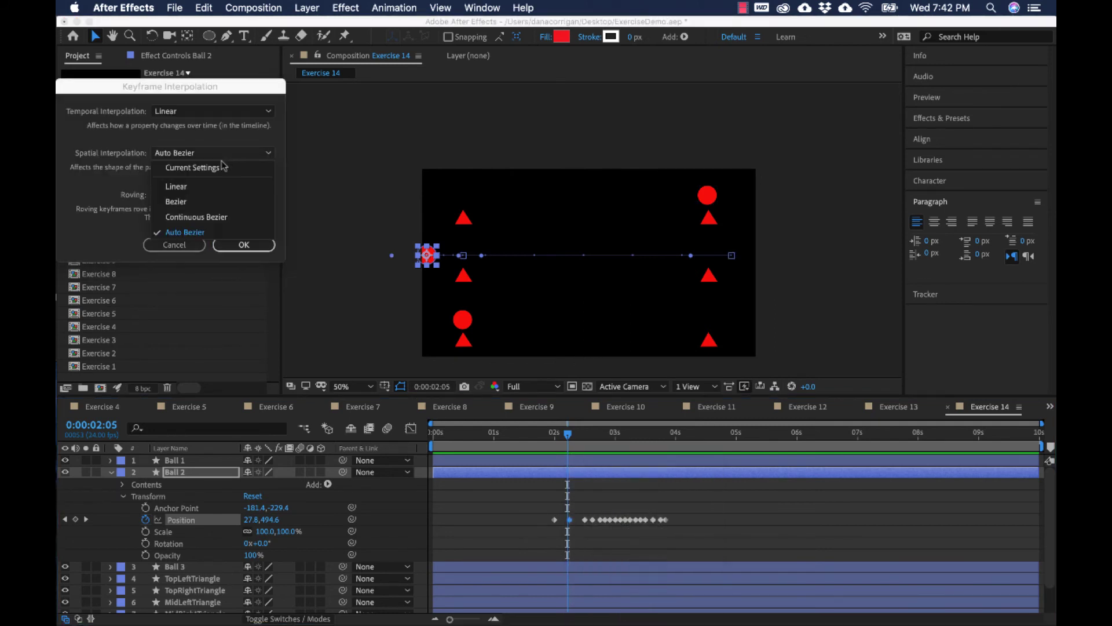
{"action": "left_click", "coordinate": [216, 181]}
{"action": "left_click", "coordinate": [238, 246]}
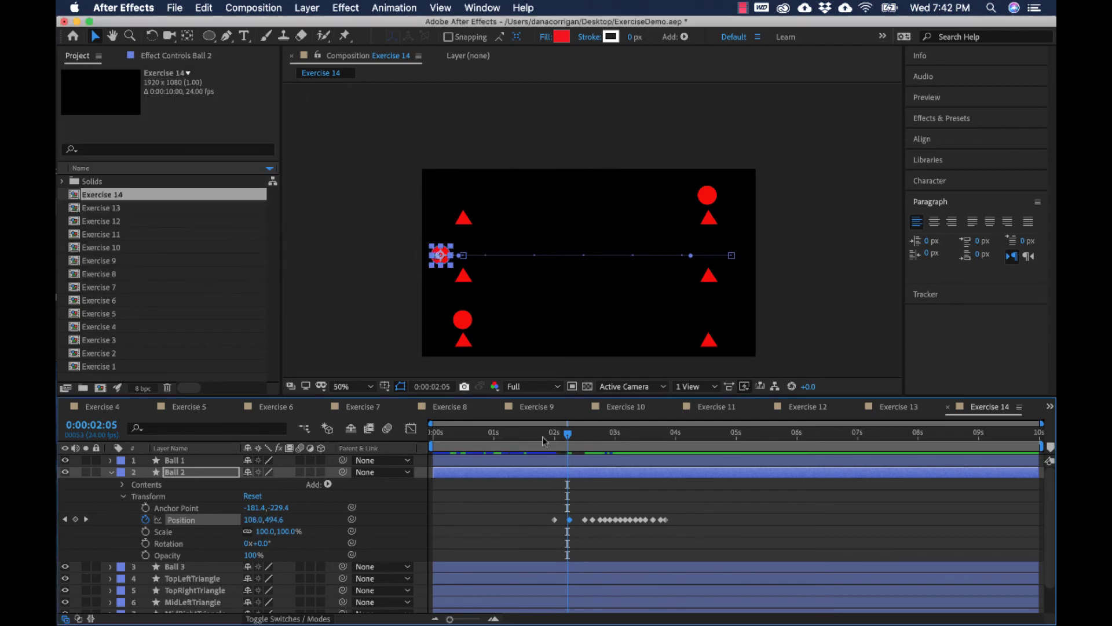
Preview Ball 2's anticipation from 0:00:01:20 and collapse the layer's properties.
{"action": "left_click_drag", "start_coordinate": [558, 440], "coordinate": [546, 439]}
{"action": "key", "text": "space"}
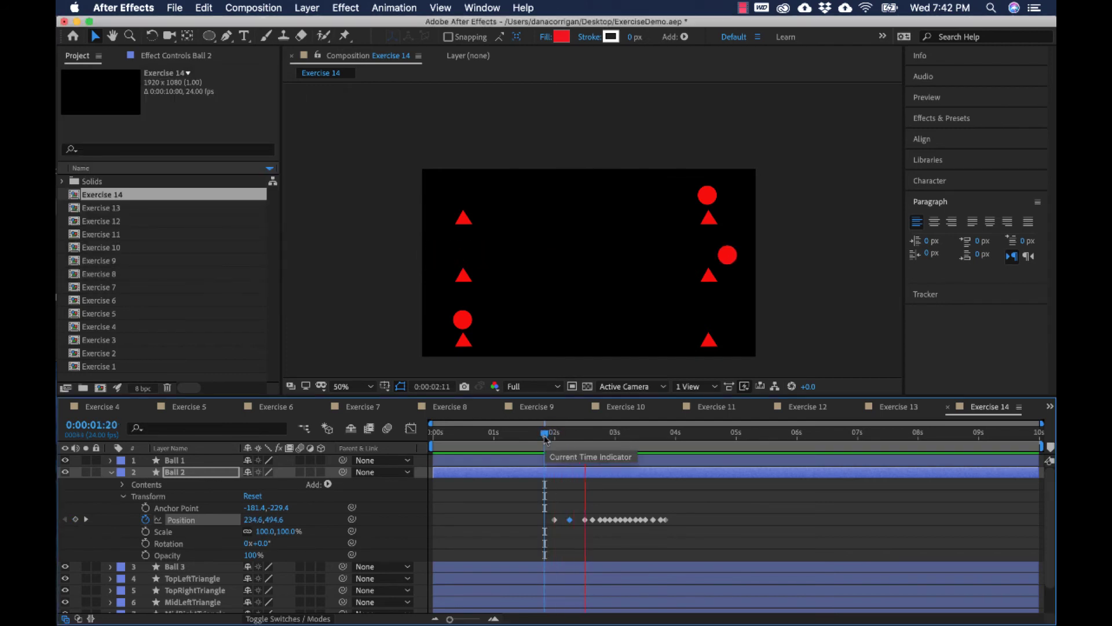
{"action": "key", "text": "space"}
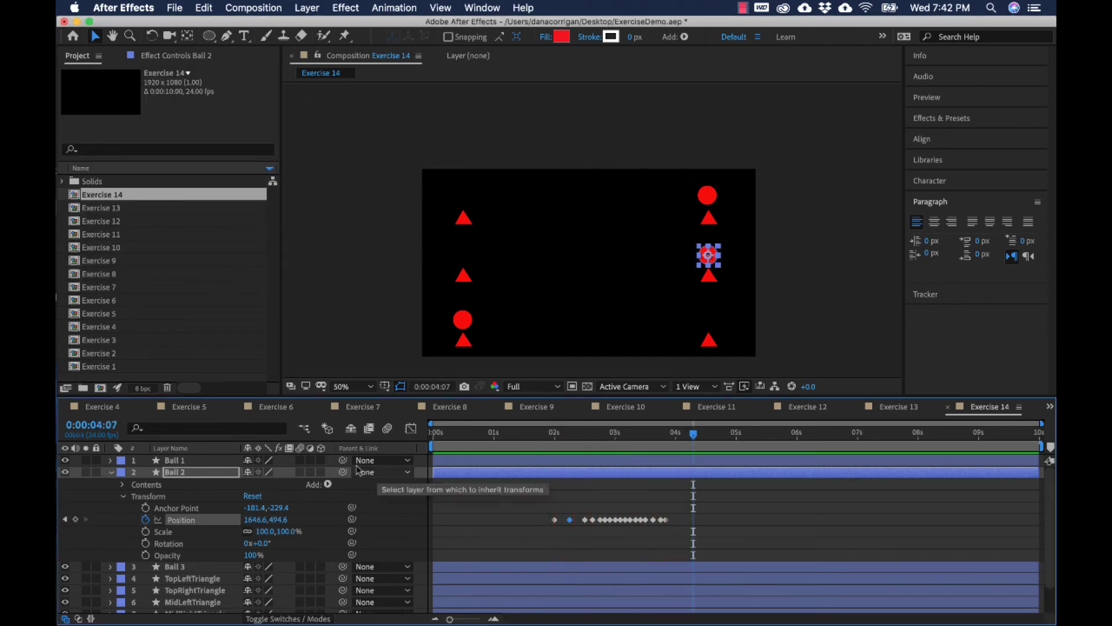
{"action": "left_click", "coordinate": [112, 474]}
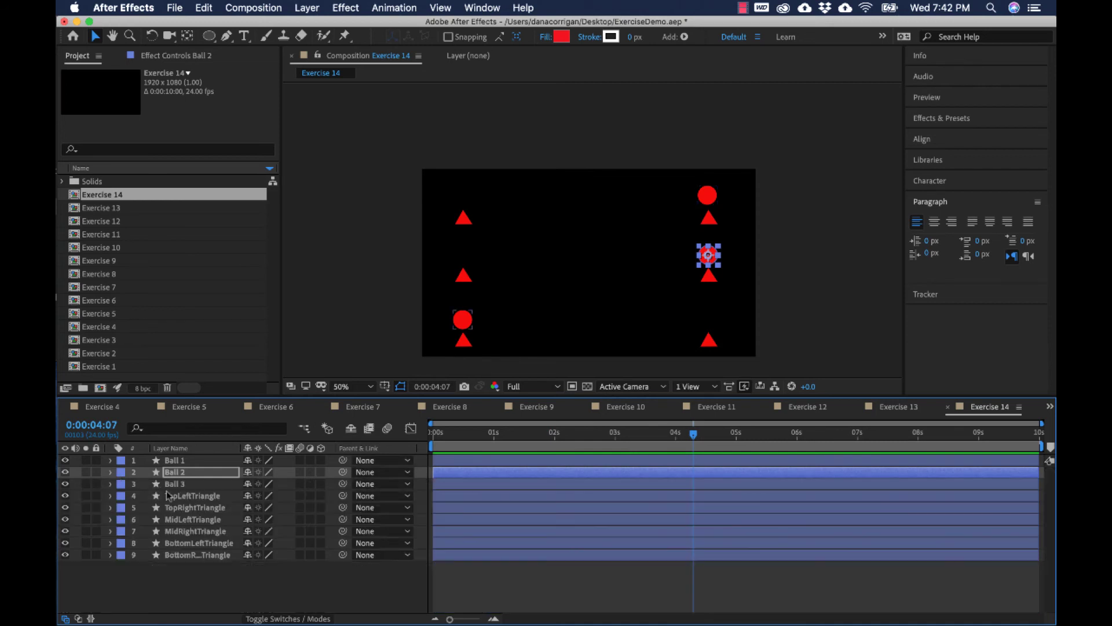
Expand Ball 3's Transform properties and add its starting Position keyframe at 0:00:04:12.
{"action": "left_click", "coordinate": [176, 484]}
{"action": "left_click", "coordinate": [110, 485]}
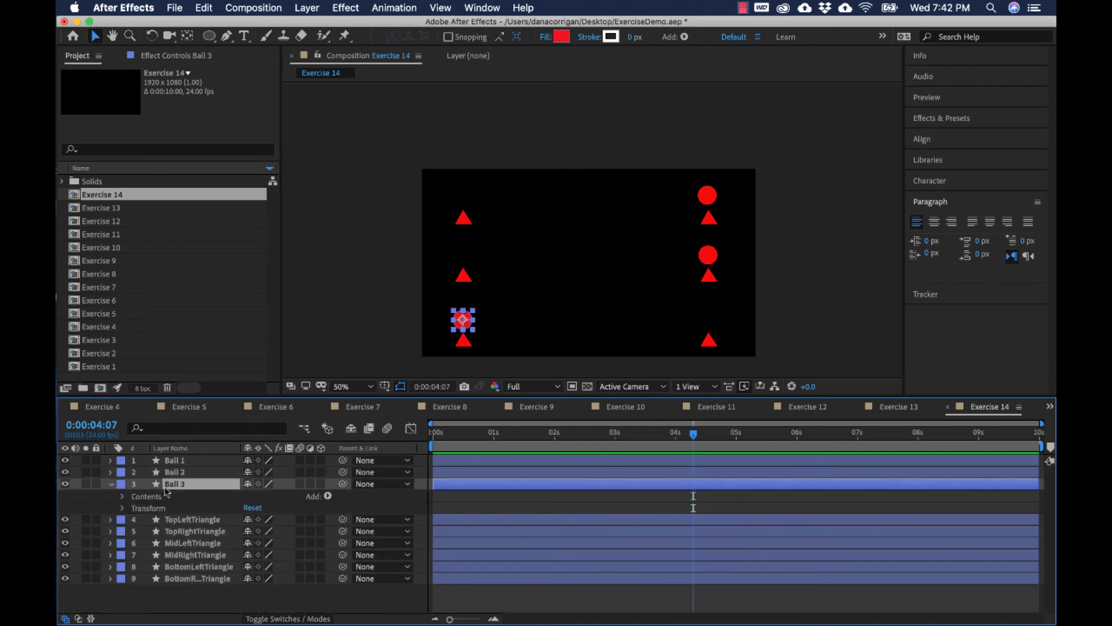
{"action": "left_click", "coordinate": [123, 507]}
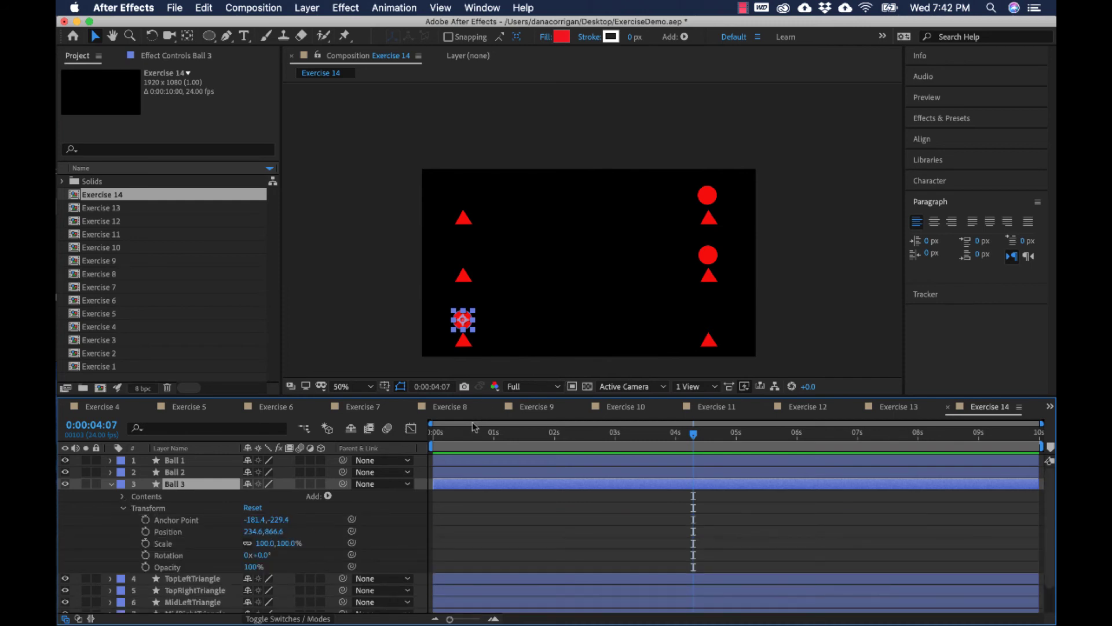
{"action": "left_click_drag", "start_coordinate": [440, 428], "coordinate": [707, 429]}
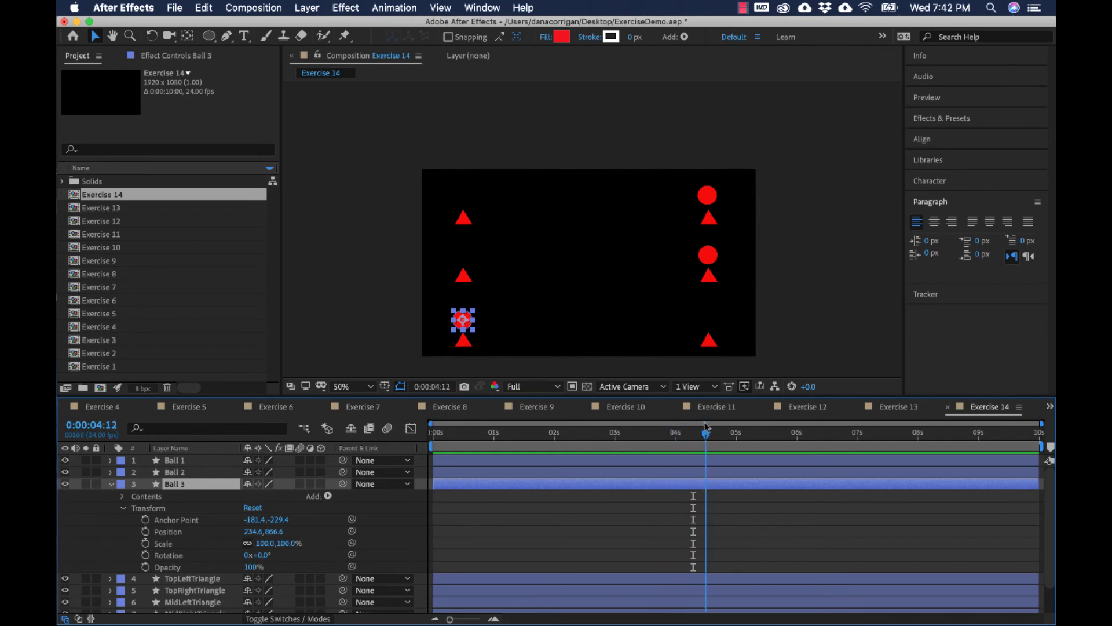
{"action": "left_click", "coordinate": [145, 531]}
Keyframe Ball 3 pulling back to about (83, 867) at 0:00:04:20 and crossing above the bottom-right triangle, about (1651, 867), at 0:00:05:11.
{"action": "left_click_drag", "start_coordinate": [707, 438], "coordinate": [727, 439]}
{"action": "left_click_drag", "start_coordinate": [473, 319], "coordinate": [447, 320]}
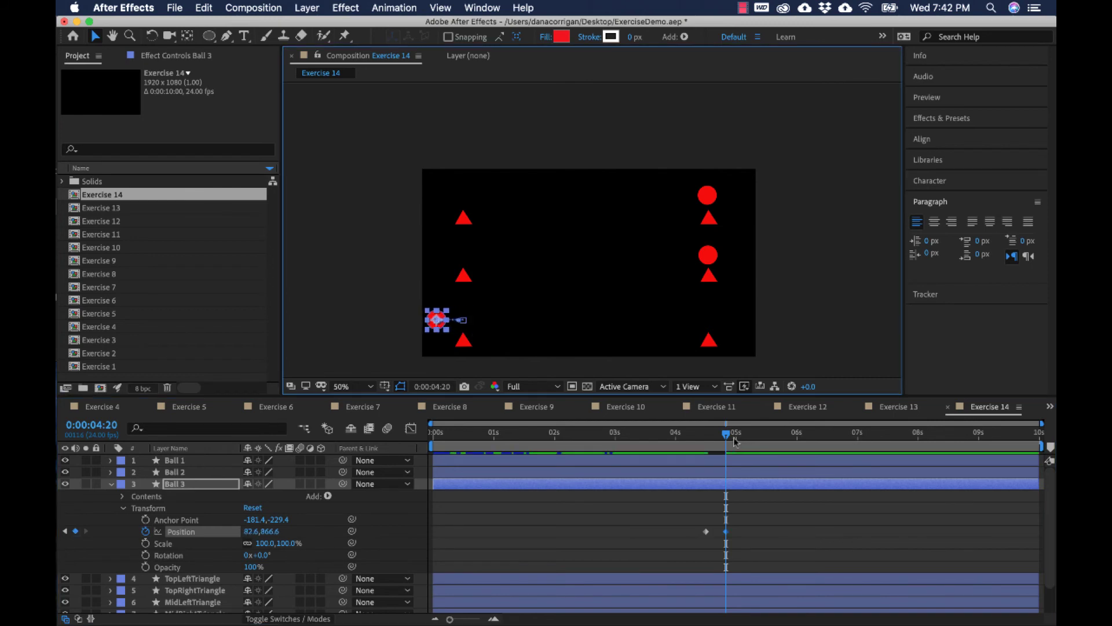
{"action": "left_click_drag", "start_coordinate": [725, 433], "coordinate": [764, 436]}
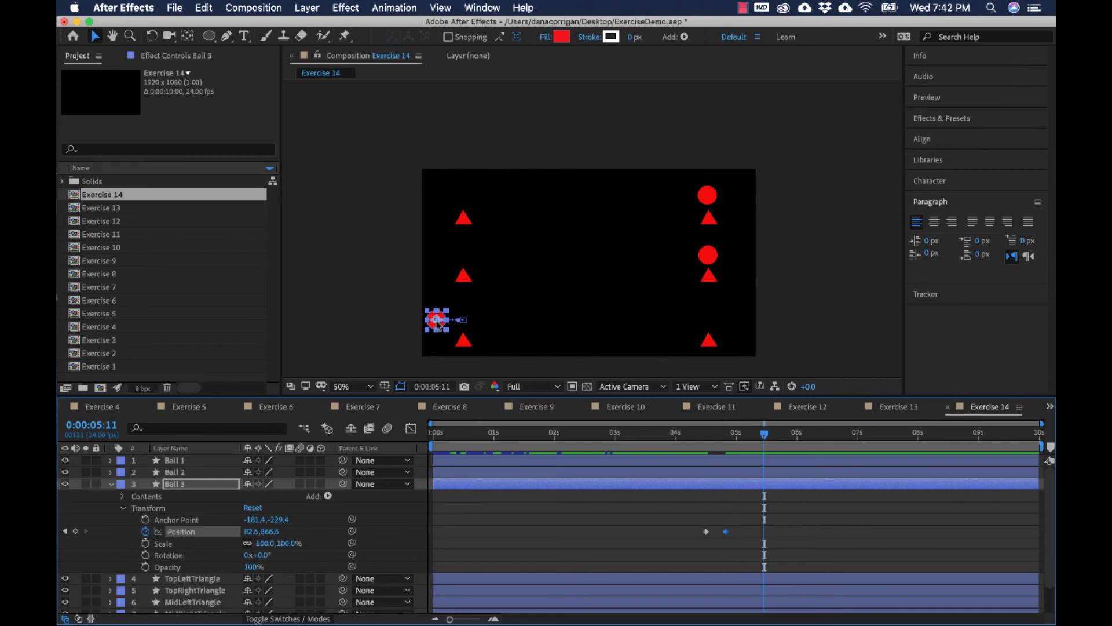
{"action": "left_click_drag", "start_coordinate": [439, 324], "coordinate": [712, 323]}
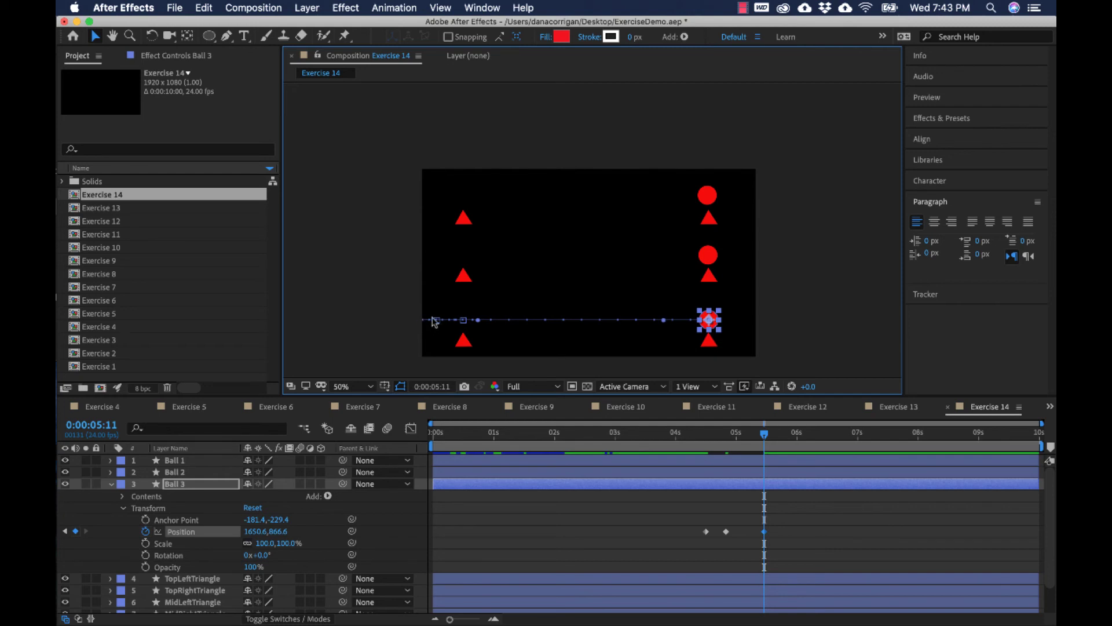
Set the spatial interpolation of Ball 3's anticipation keyframe at 0:00:04:20 to Linear.
{"action": "right_click", "coordinate": [726, 532]}
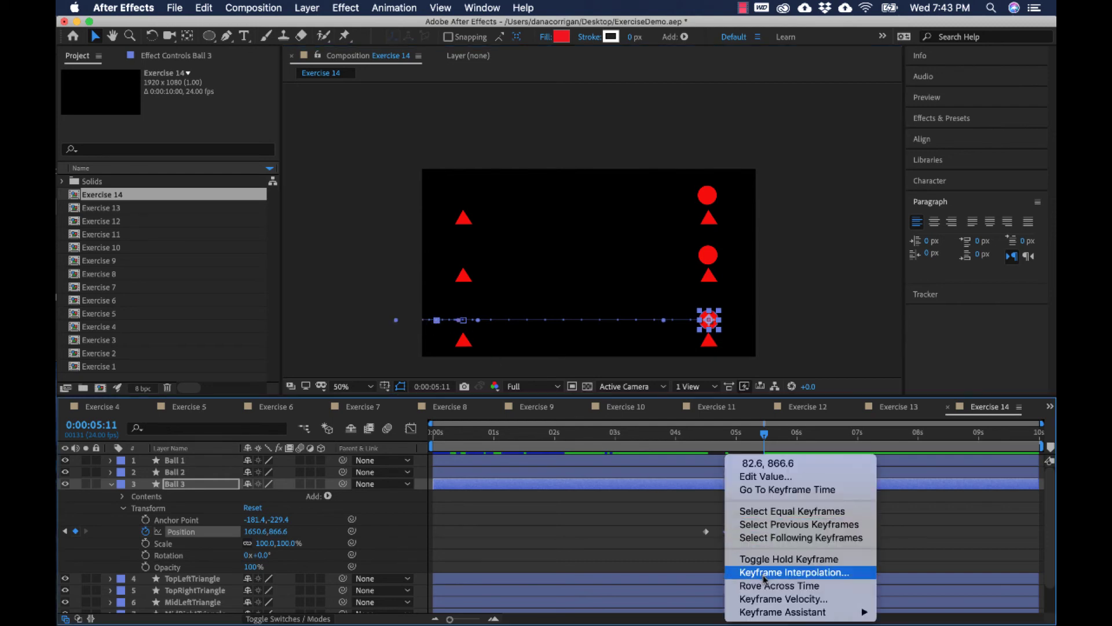
{"action": "left_click", "coordinate": [791, 571]}
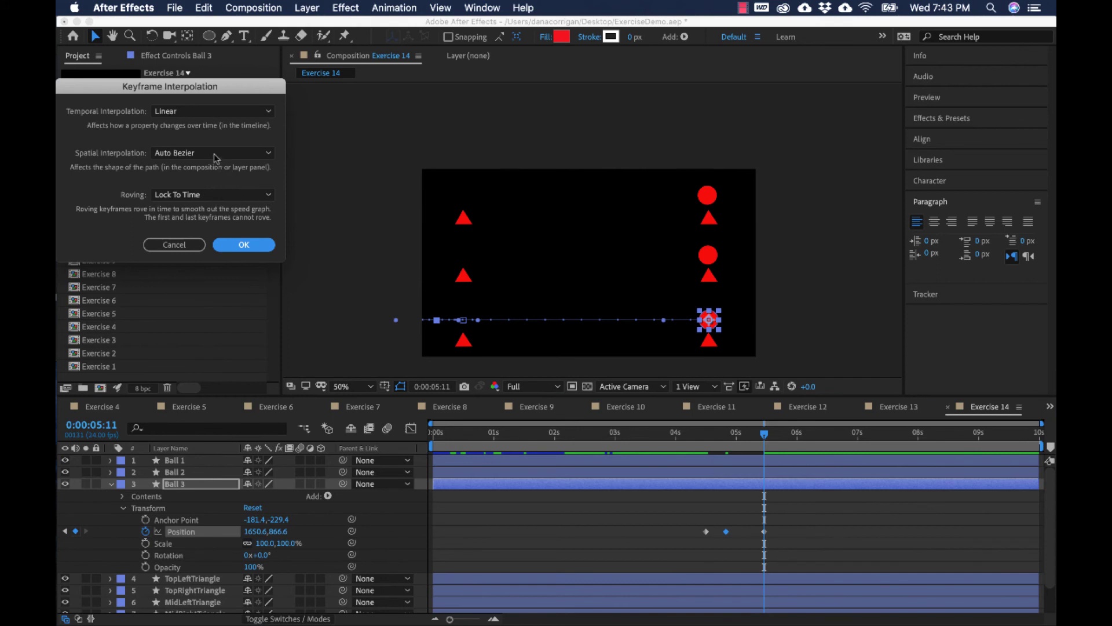
{"action": "left_click", "coordinate": [215, 154]}
{"action": "left_click", "coordinate": [212, 184]}
{"action": "left_click", "coordinate": [243, 244]}
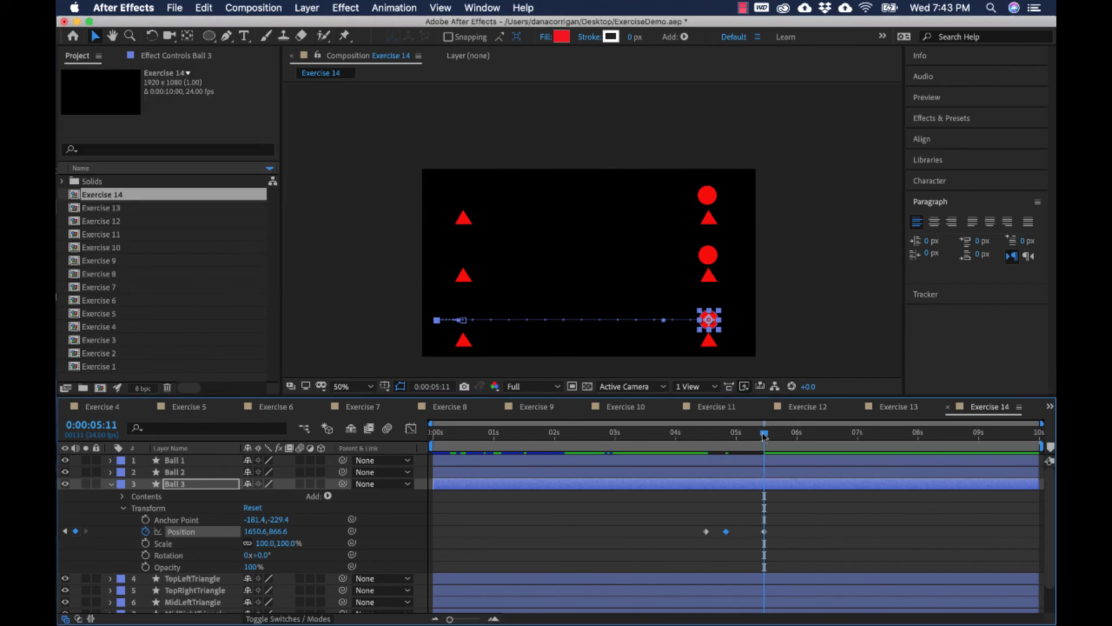
At 0:00:05:21, move Ball 3 back along its path to about (1179, 867) to add a final Position keyframe.
{"action": "left_click_drag", "start_coordinate": [762, 432], "coordinate": [789, 436]}
{"action": "left_click_drag", "start_coordinate": [708, 318], "coordinate": [629, 321]}
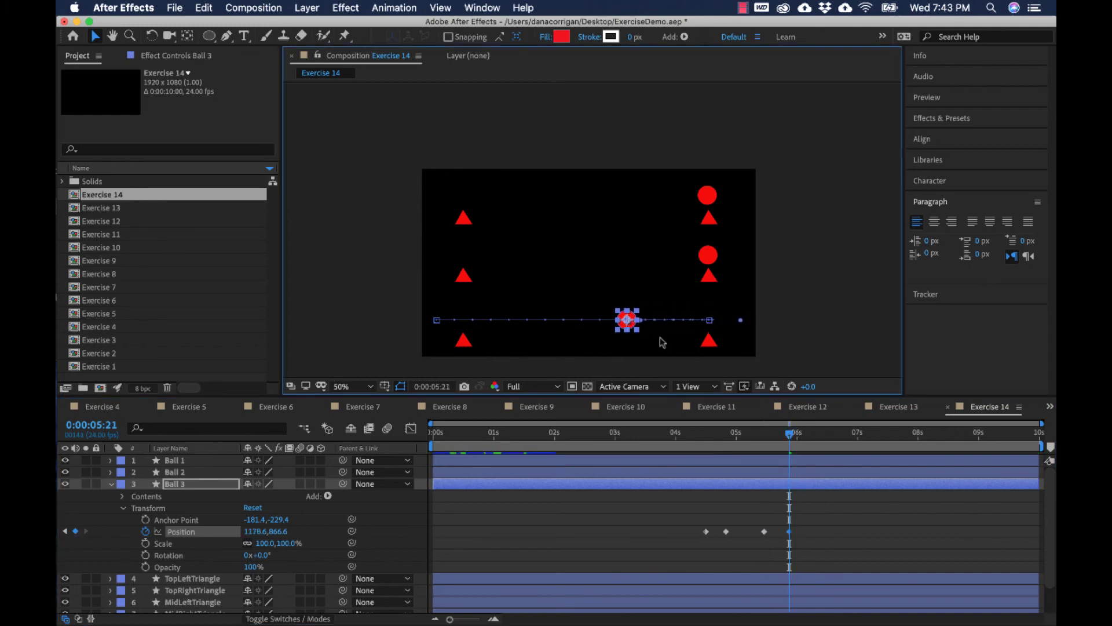
{"action": "right_click", "coordinate": [791, 532]}
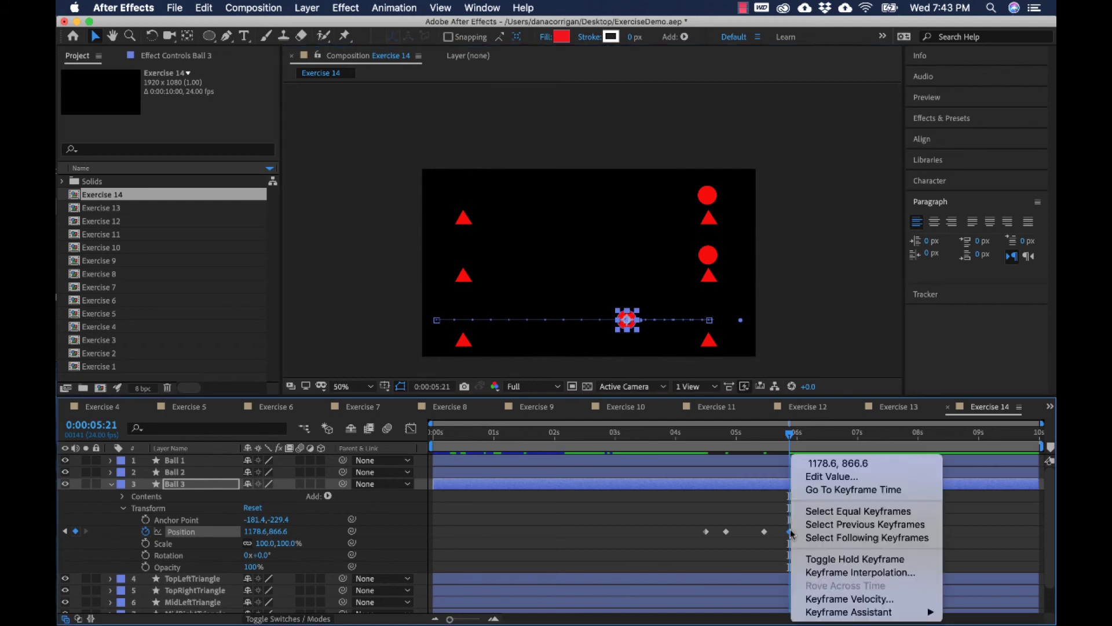
{"action": "key", "text": "Escape"}
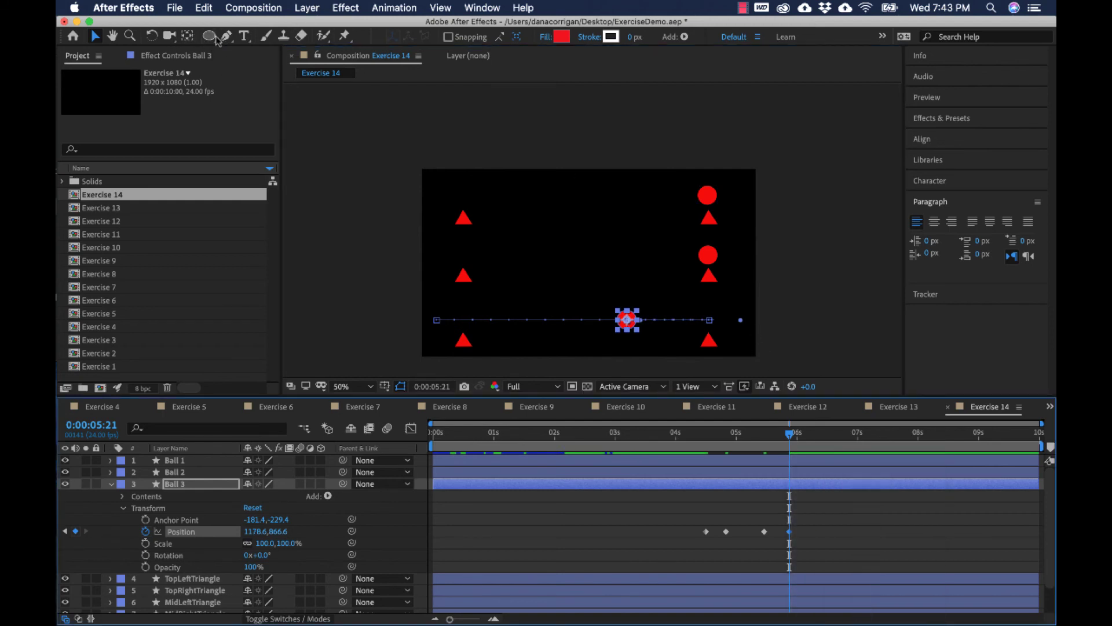
Adjust the motion path at Ball 3's bottom-right triangle keyframe with the Convert Vertex tool and apply Easy Ease In to its final keyframe.
{"action": "left_click_drag", "start_coordinate": [226, 35], "coordinate": [255, 86]}
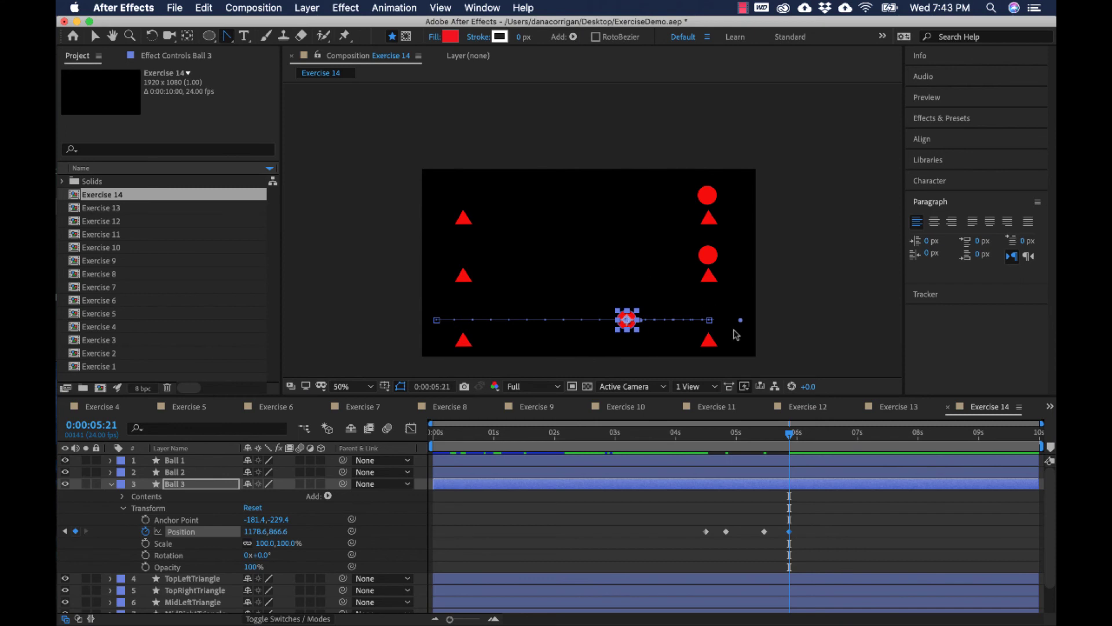
{"action": "left_click_drag", "start_coordinate": [709, 320], "coordinate": [718, 313]}
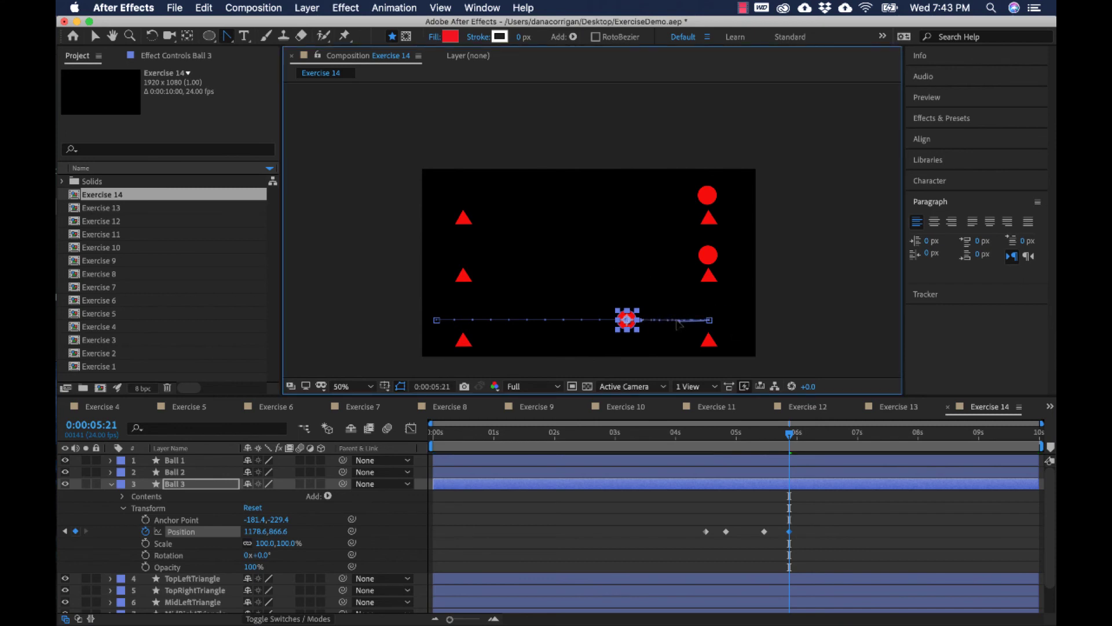
{"action": "right_click", "coordinate": [789, 531]}
{"action": "mouse_move", "coordinate": [837, 615]}
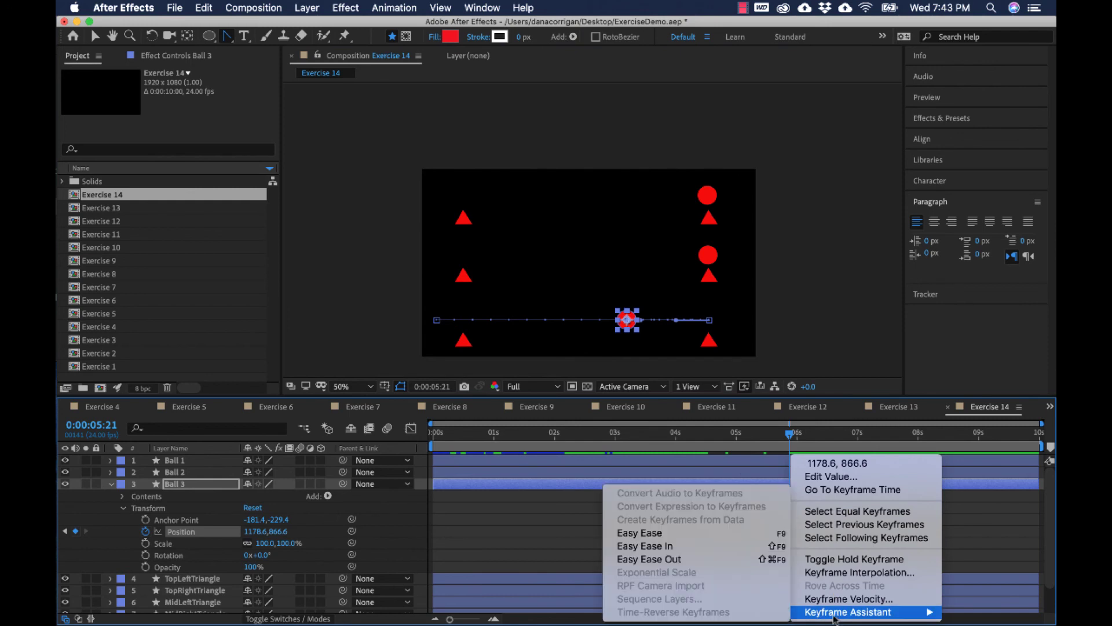
{"action": "left_click", "coordinate": [682, 545]}
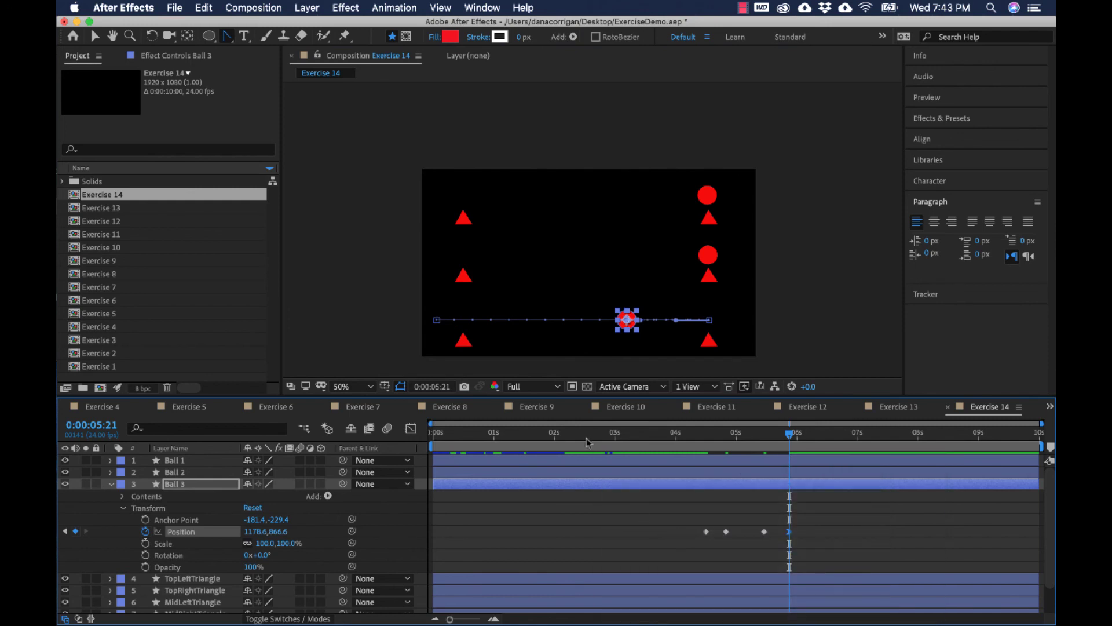
Preview the whole animation and separate Ball 3's Position dimensions in the Graph Editor.
{"action": "key", "text": "space"}
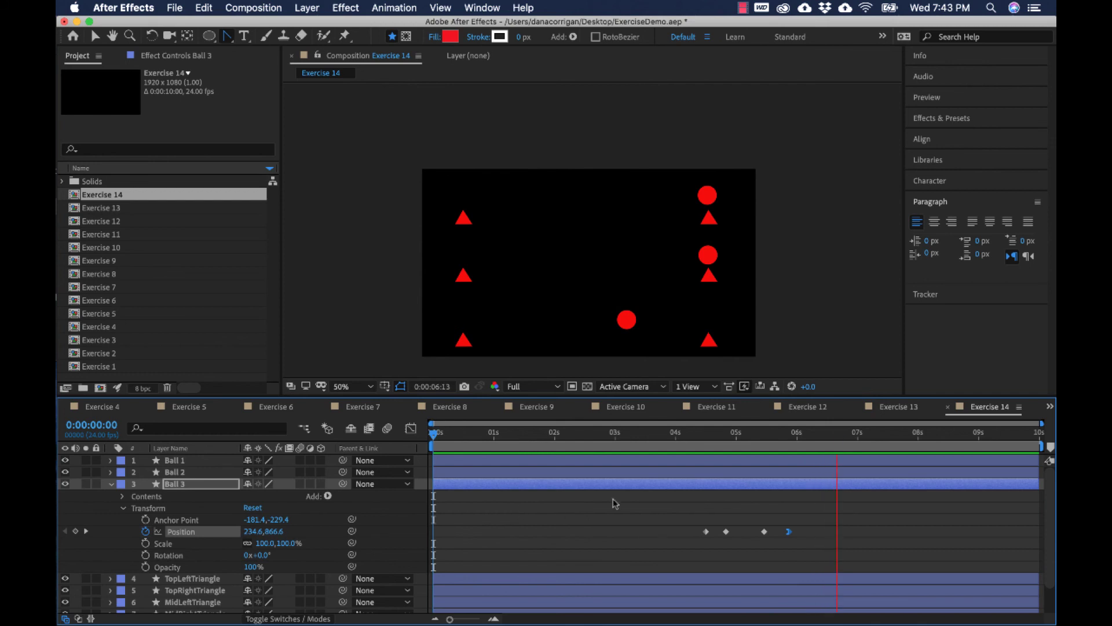
{"action": "left_click_drag", "start_coordinate": [701, 433], "coordinate": [762, 445]}
{"action": "left_click", "coordinate": [410, 428]}
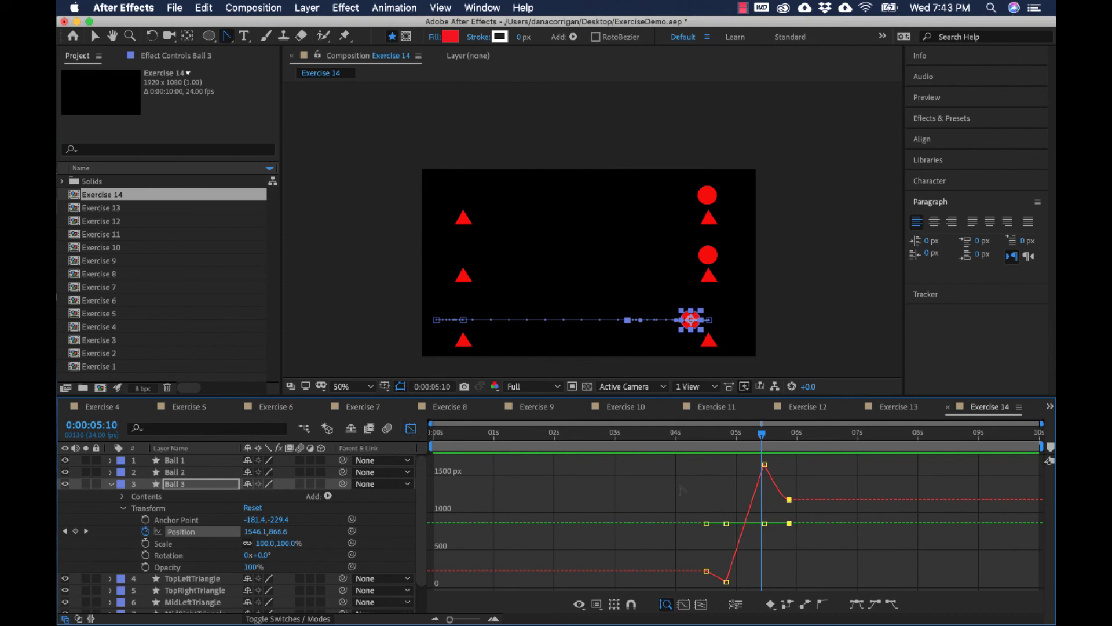
{"action": "mouse_move", "coordinate": [764, 465]}
{"action": "right_click", "coordinate": [180, 533]}
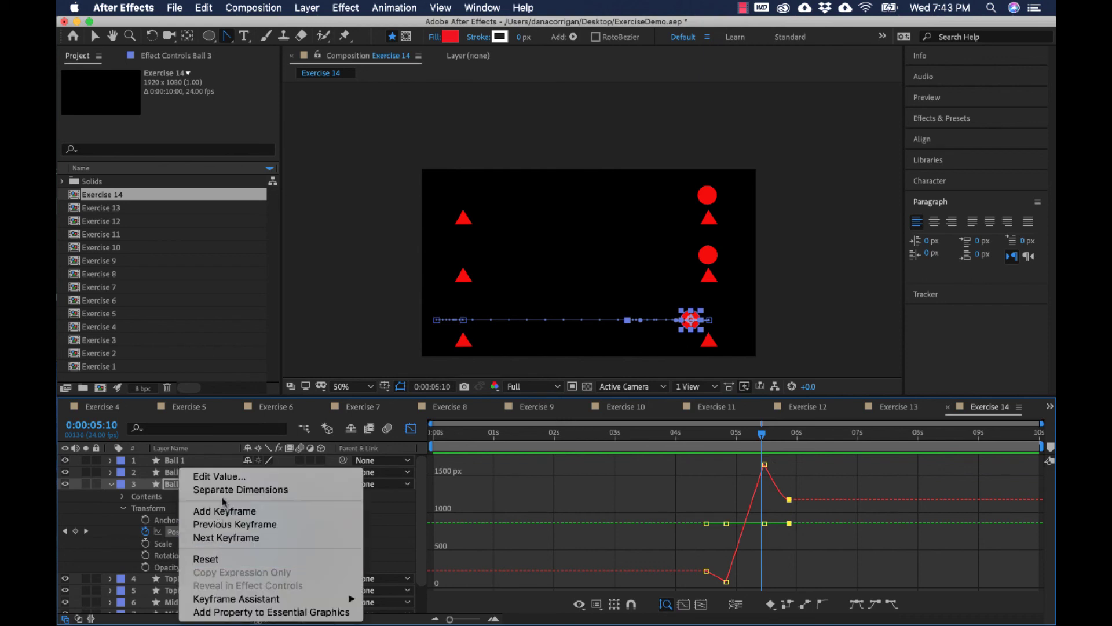
{"action": "left_click", "coordinate": [251, 490]}
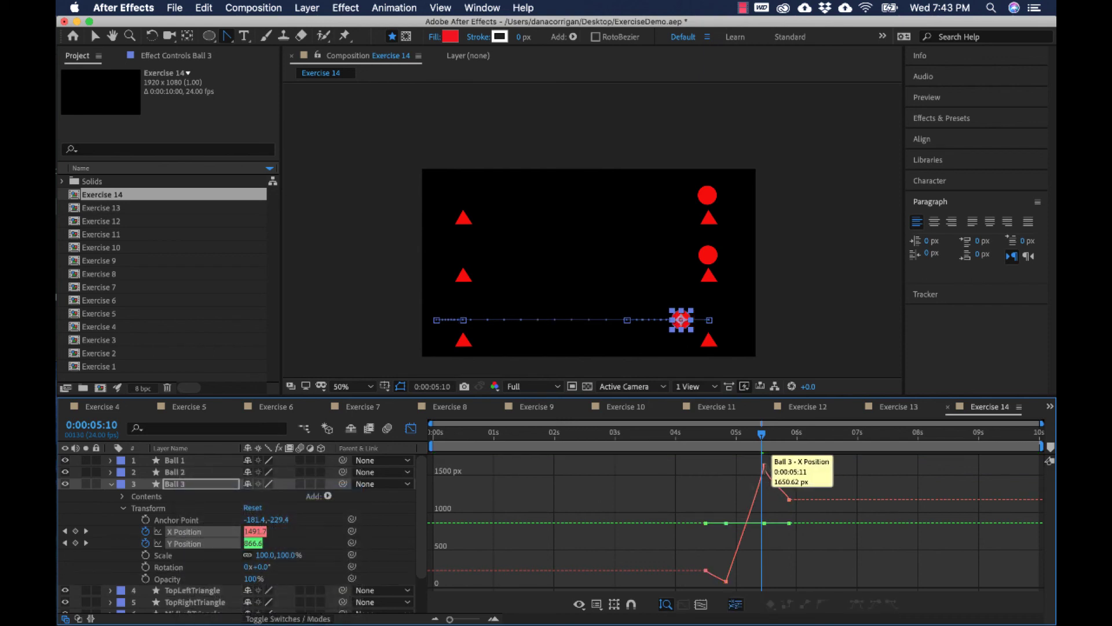
Curve Ball 3's X Position graph into an ease at the final keyframe and preview the motion from 0:00:04:11.
{"action": "left_click_drag", "start_coordinate": [753, 444], "coordinate": [791, 448]}
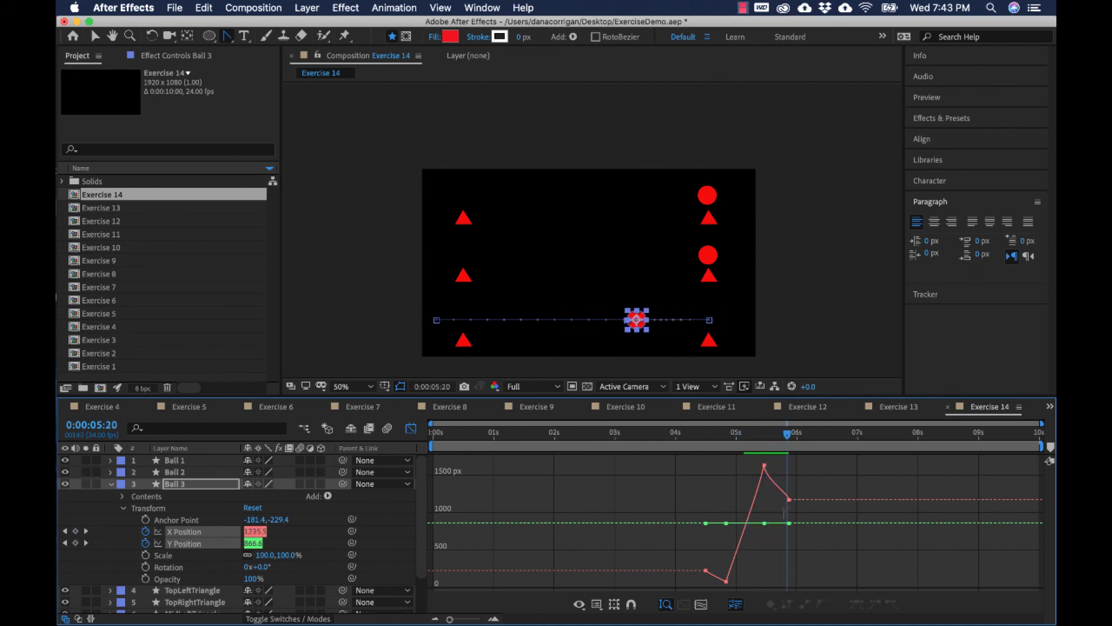
{"action": "left_click_drag", "start_coordinate": [789, 499], "coordinate": [768, 499]}
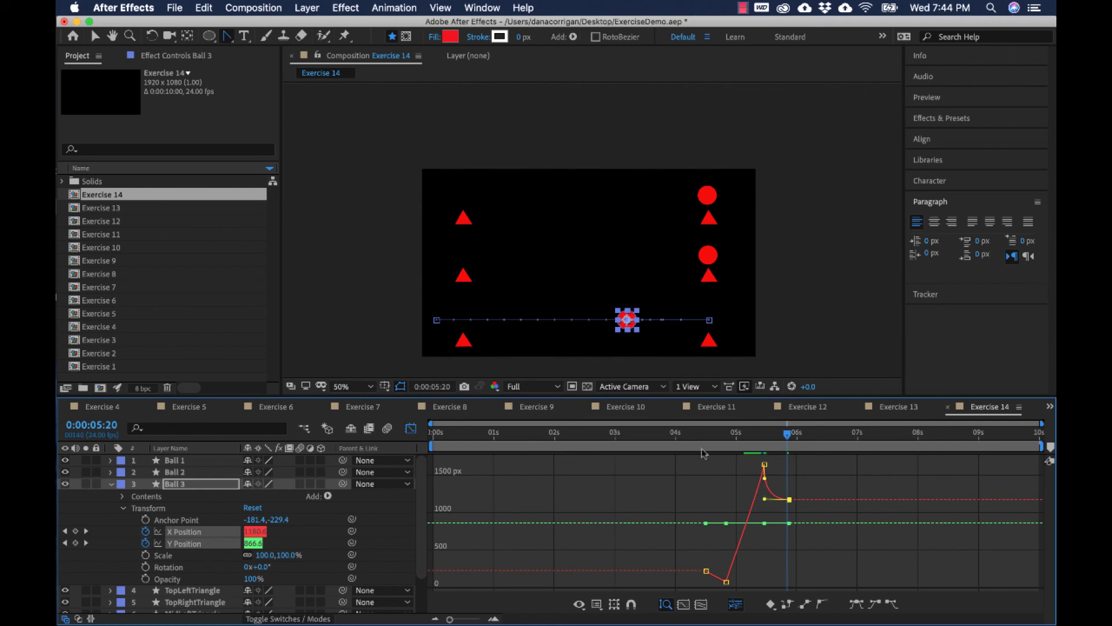
{"action": "left_click_drag", "start_coordinate": [734, 438], "coordinate": [705, 441]}
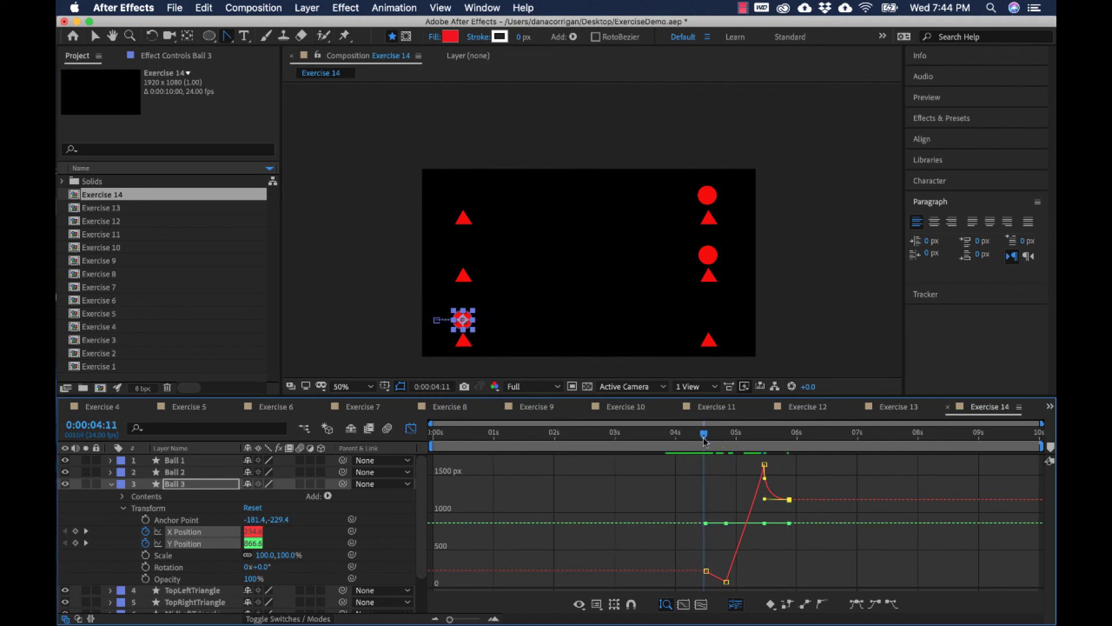
{"action": "key", "text": "space"}
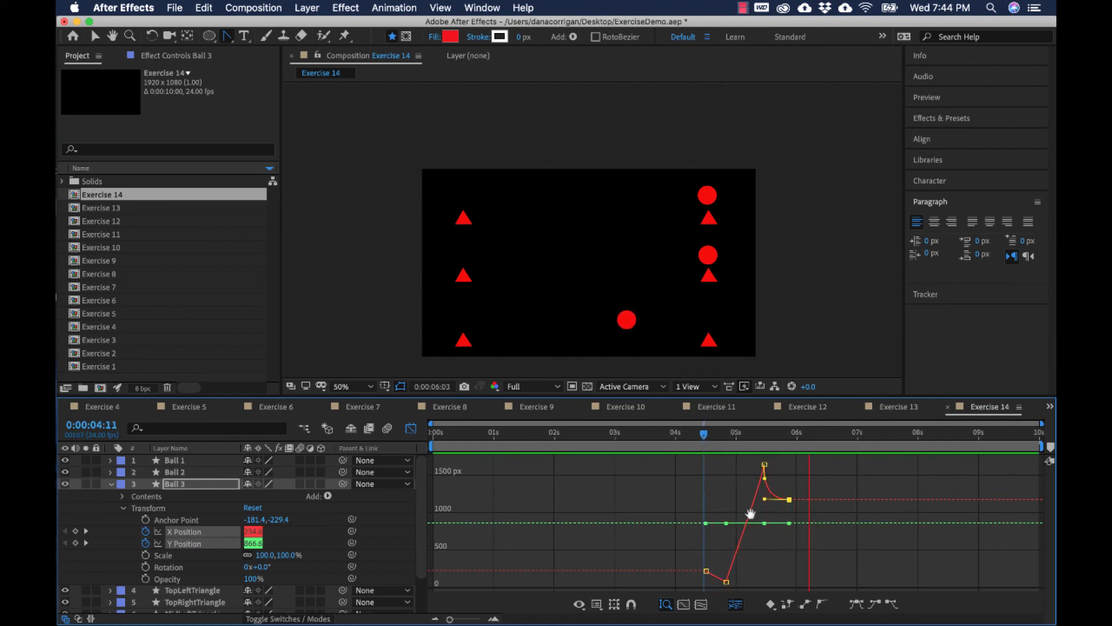
{"action": "key", "text": "space"}
Smooth Ball 3's X Position curve at the anticipation keyframe with horizontal Bezier handles and preview the motion from 0:00:04:08 and 0:00:04:22.
{"action": "mouse_move", "coordinate": [727, 581]}
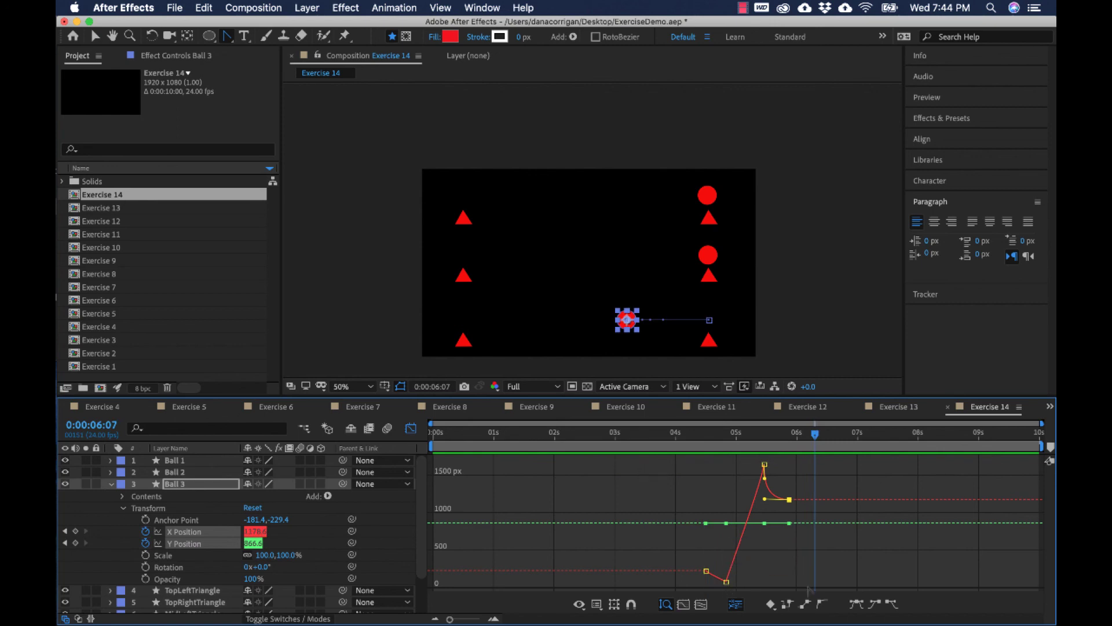
{"action": "left_click_drag", "start_coordinate": [727, 581], "coordinate": [741, 582]}
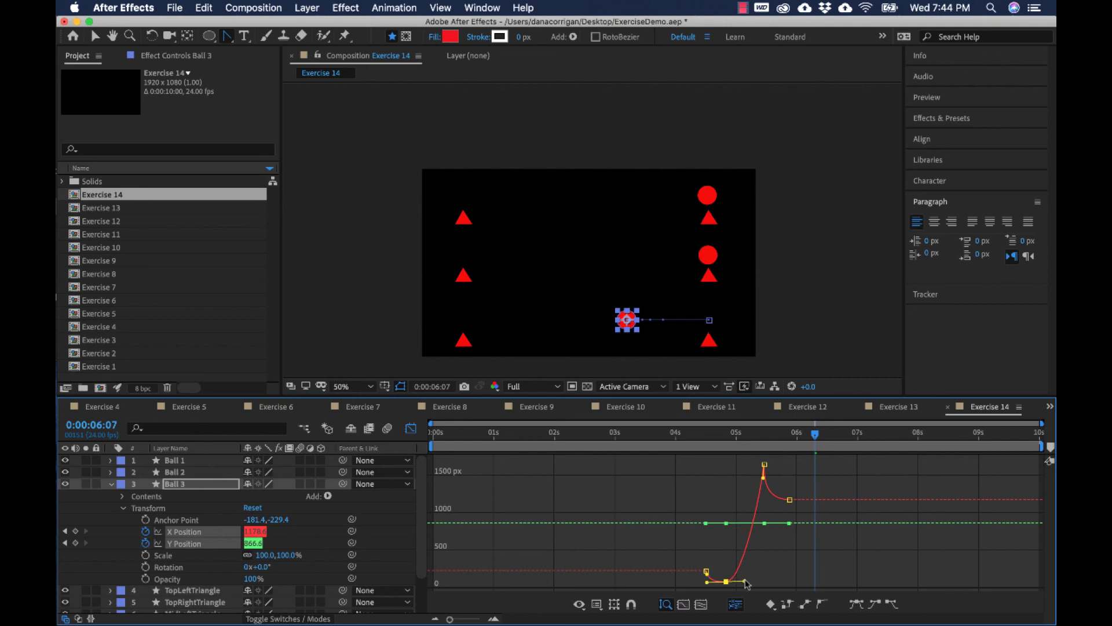
{"action": "left_click", "coordinate": [696, 449]}
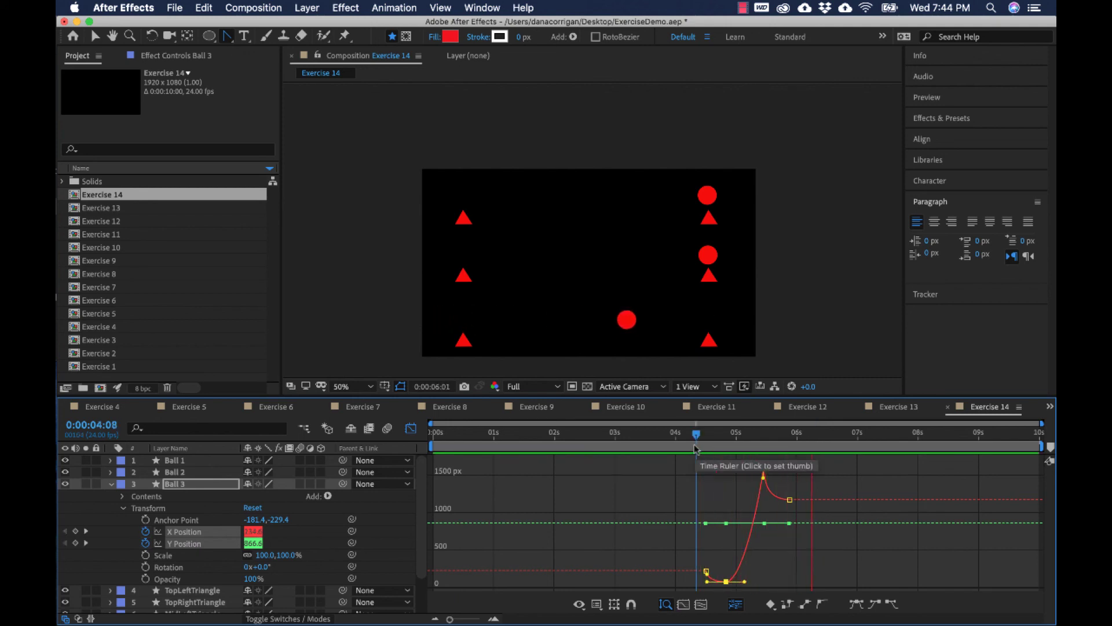
{"action": "left_click_drag", "start_coordinate": [696, 449], "coordinate": [733, 445]}
{"action": "key", "text": "space"}
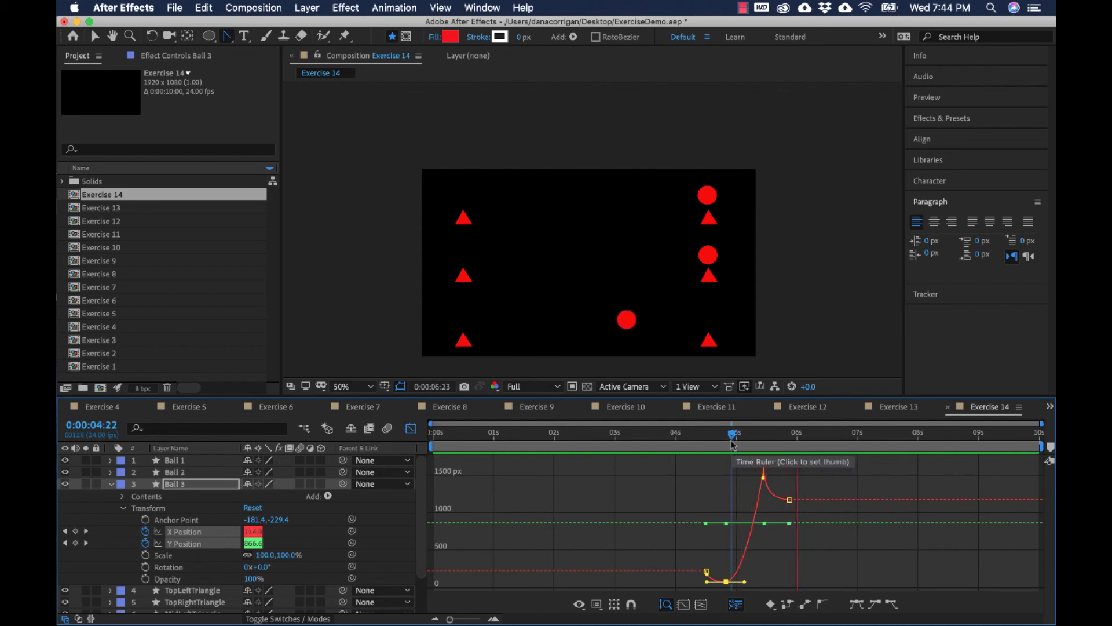
{"action": "key", "text": "space"}
{"action": "key", "text": "v"}
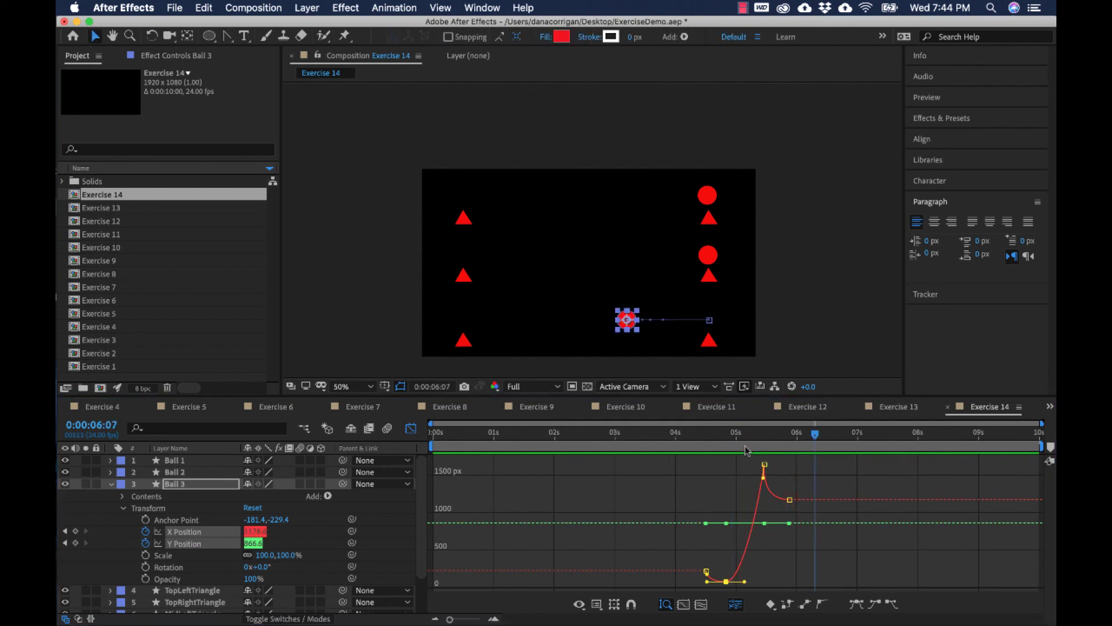
Preview all three balls from the beginning of the composition, check Ball 3's return around 0:00:05:15, and save the project.
{"action": "left_click_drag", "start_coordinate": [724, 437], "coordinate": [387, 435]}
{"action": "key", "text": "space"}
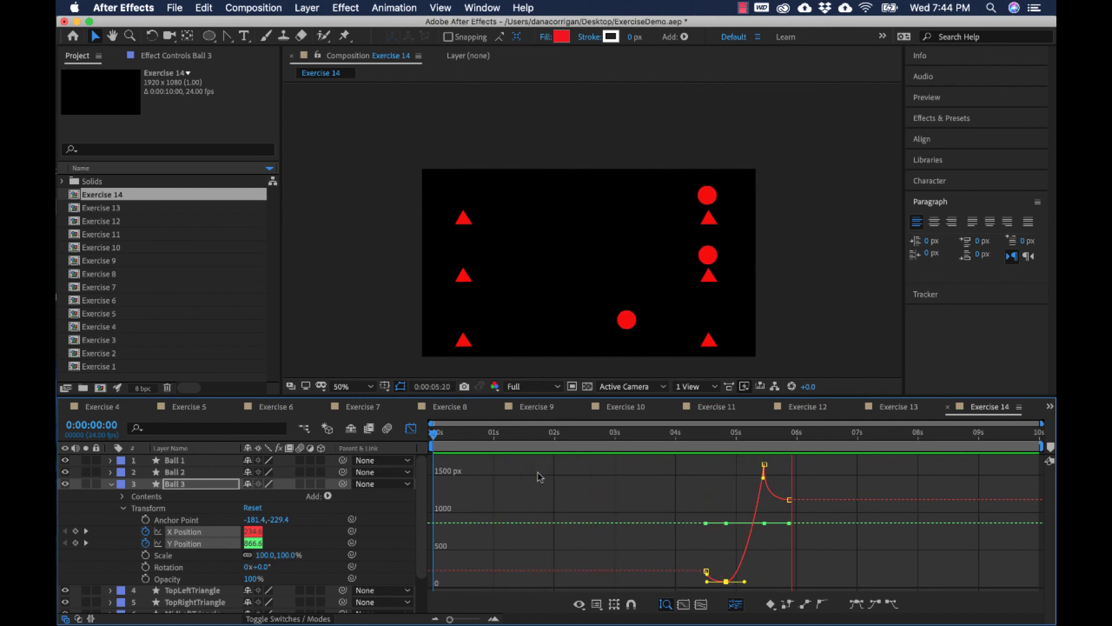
{"action": "key", "text": "space"}
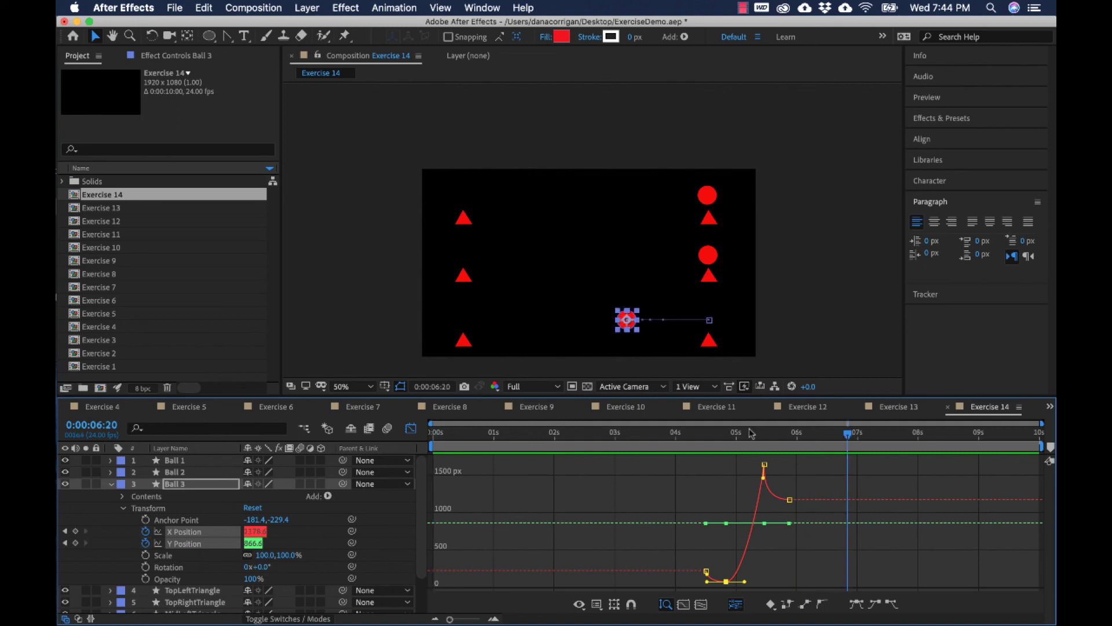
{"action": "left_click_drag", "start_coordinate": [751, 433], "coordinate": [777, 447]}
{"action": "key", "text": "super+s"}
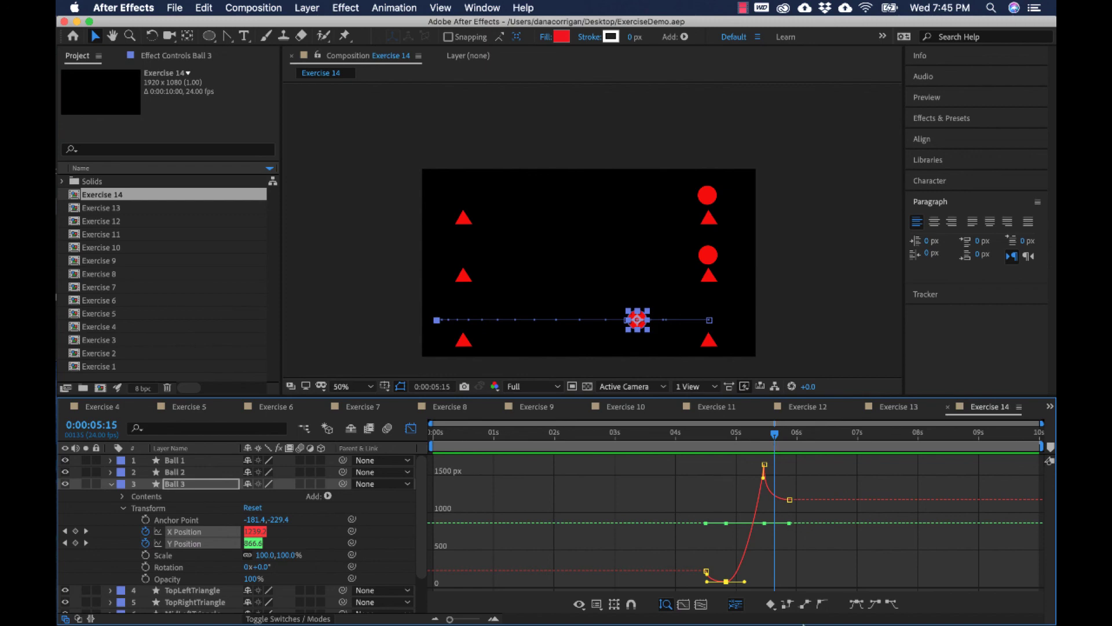
{"action": "left_click", "coordinate": [732, 612]}
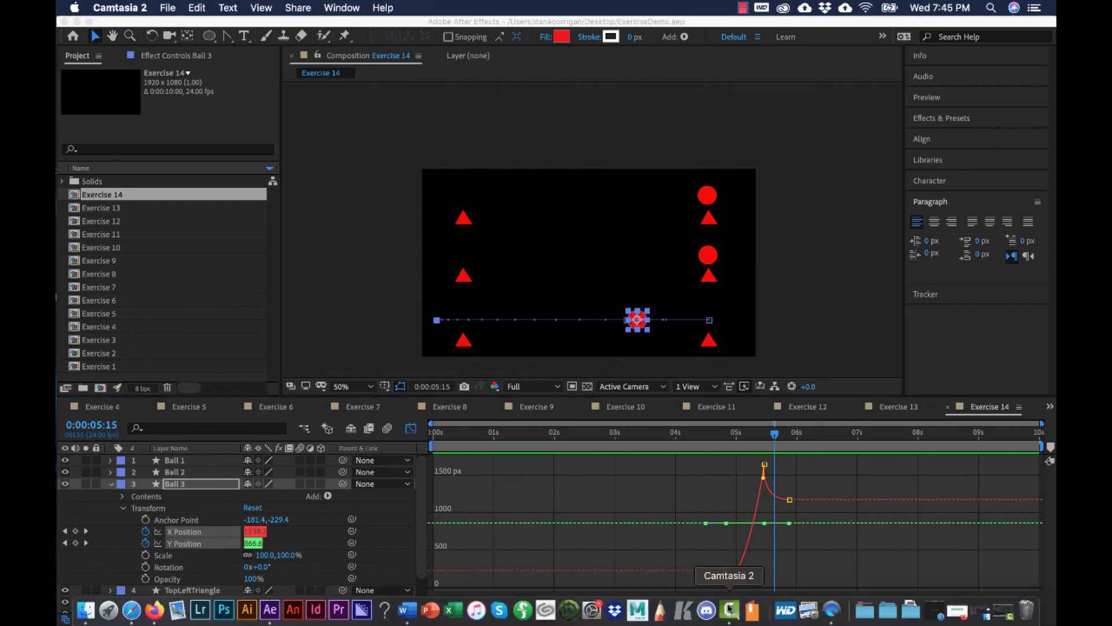